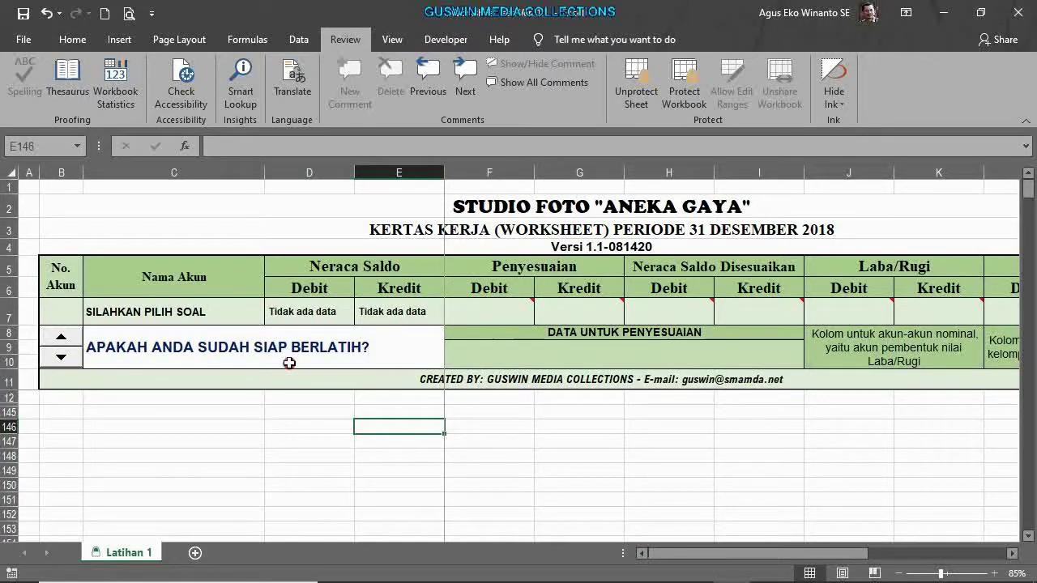
Step: Set the worksheet zoom to 100% and go through the exercise questions until account 202, Utang Bank, is selected
{"action": "left_click", "coordinate": [65, 339]}
{"action": "left_click", "coordinate": [68, 340]}
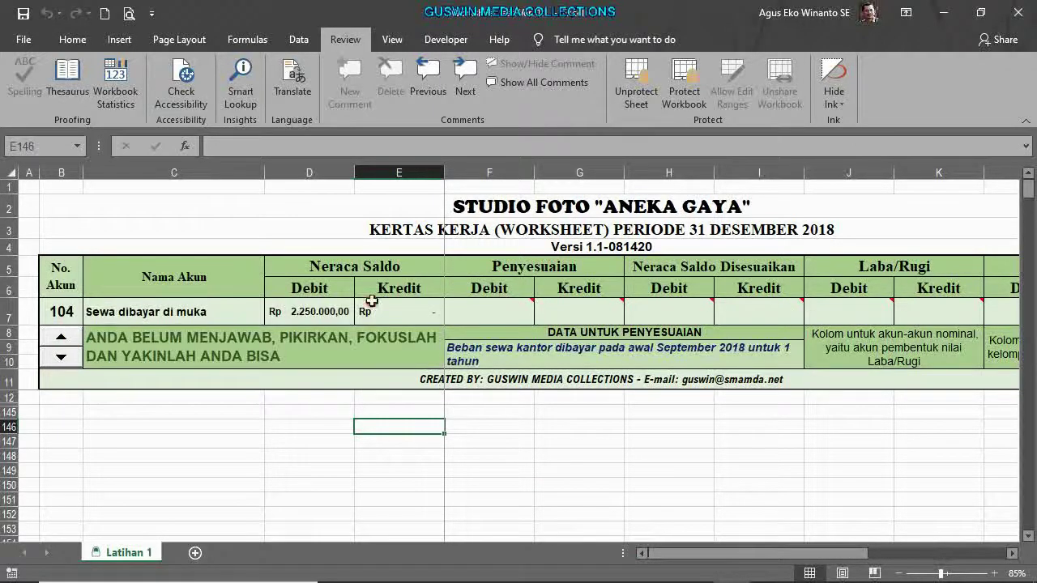
{"action": "scroll", "coordinate": [477, 376], "scroll_direction": "up", "scroll_amount": 2}
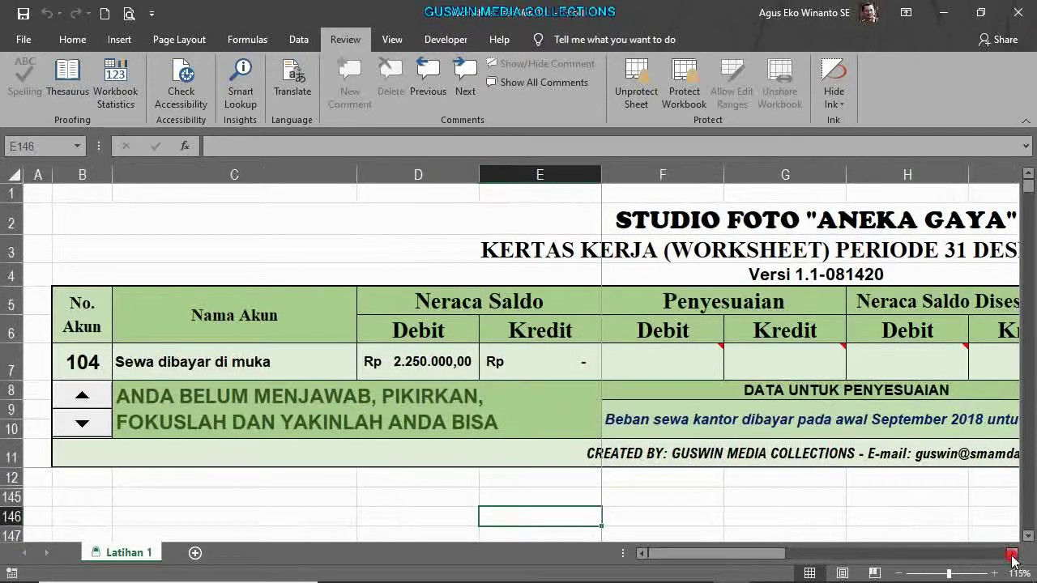
{"action": "scroll", "coordinate": [924, 511], "scroll_direction": "down", "scroll_amount": 1}
{"action": "left_click", "coordinate": [692, 399]}
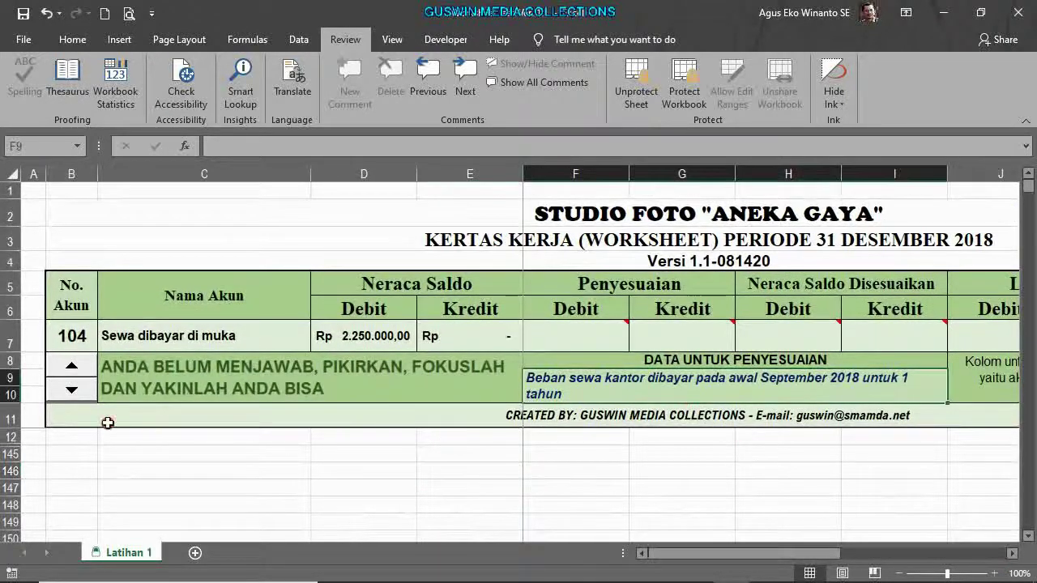
{"action": "left_click", "coordinate": [73, 393]}
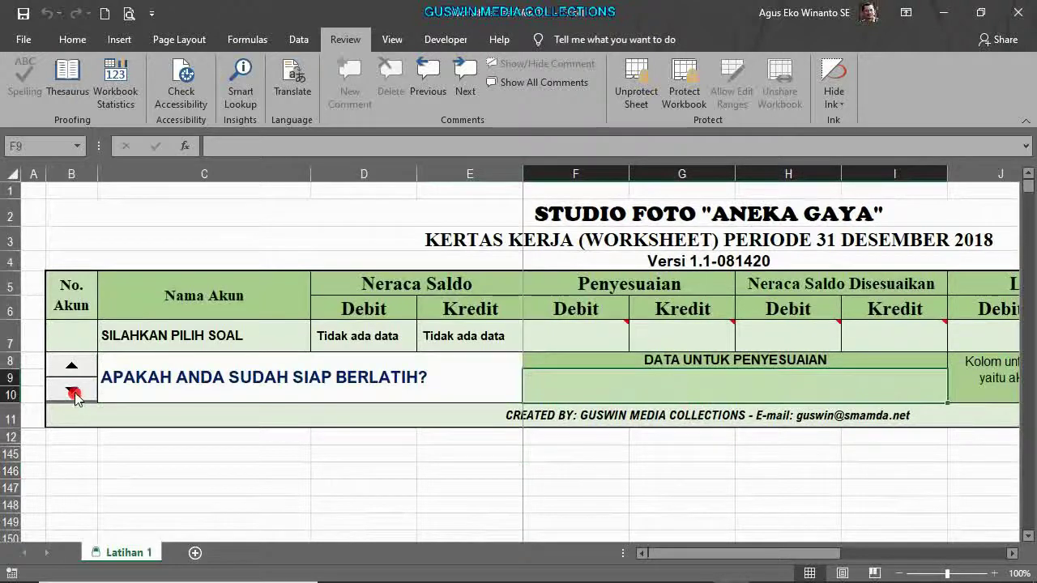
{"action": "left_click", "coordinate": [72, 365]}
{"action": "left_click", "coordinate": [71, 365]}
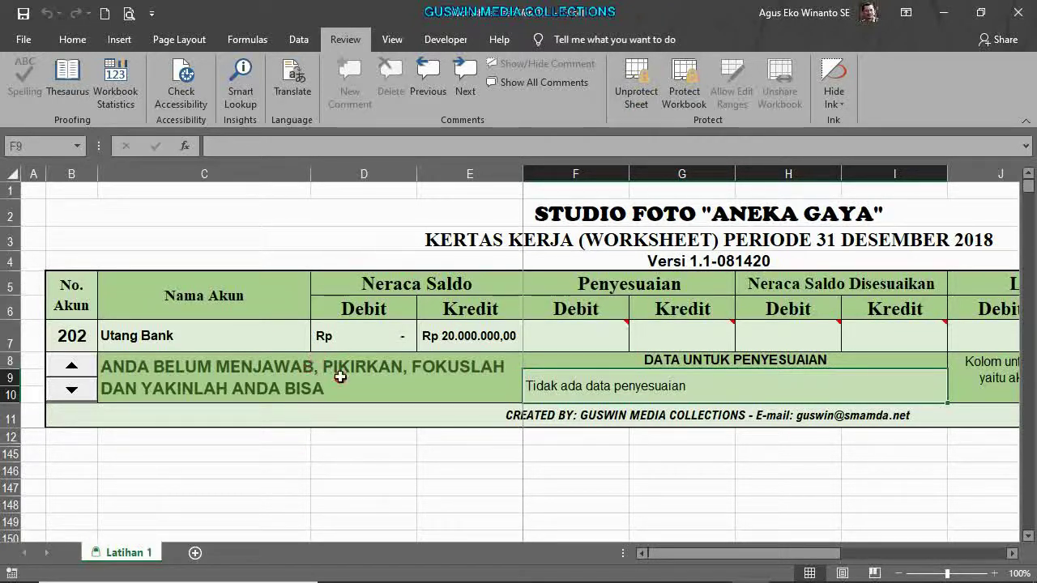
{"action": "left_click", "coordinate": [18, 43]}
{"action": "left_click", "coordinate": [56, 262]}
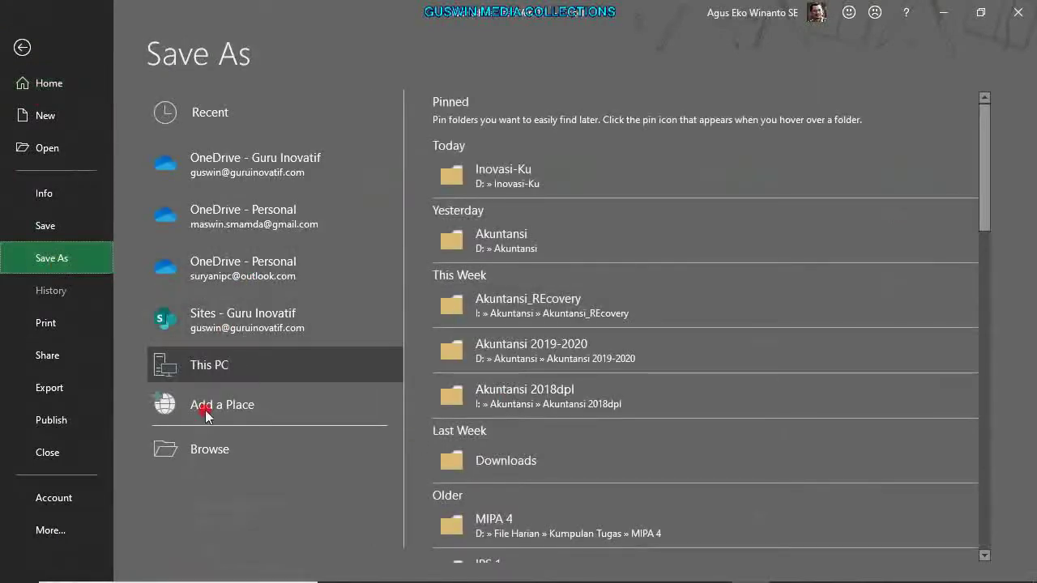
{"action": "key", "text": "Escape"}
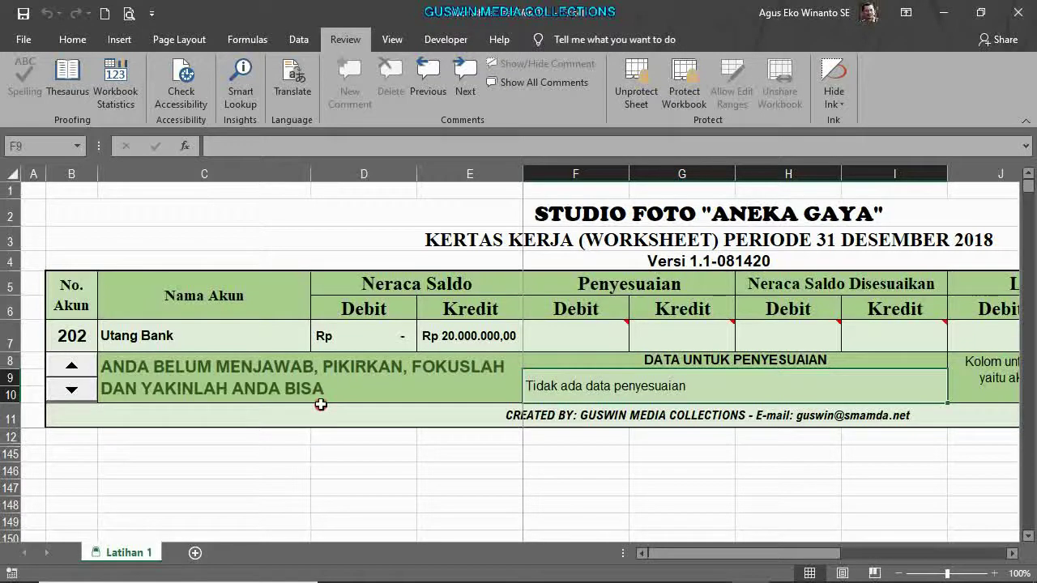
Step: Create a copy of the Latihan 1 sheet in the same workbook, placed before Latihan 1
{"action": "left_click", "coordinate": [137, 552]}
{"action": "left_click", "coordinate": [139, 551]}
{"action": "left_click", "coordinate": [139, 552]}
{"action": "left_click", "coordinate": [121, 553]}
{"action": "right_click", "coordinate": [122, 554]}
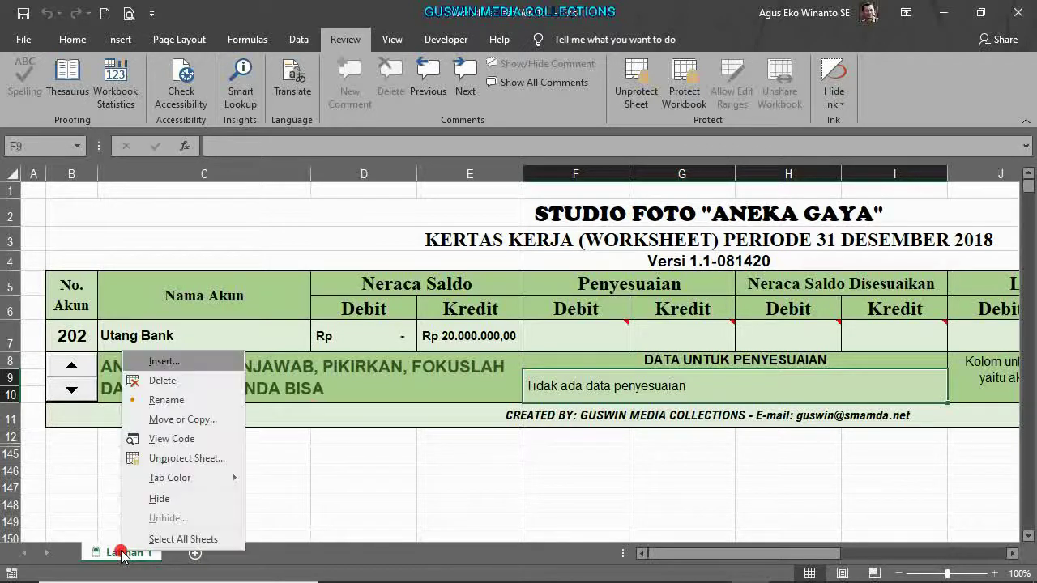
{"action": "left_click", "coordinate": [196, 420]}
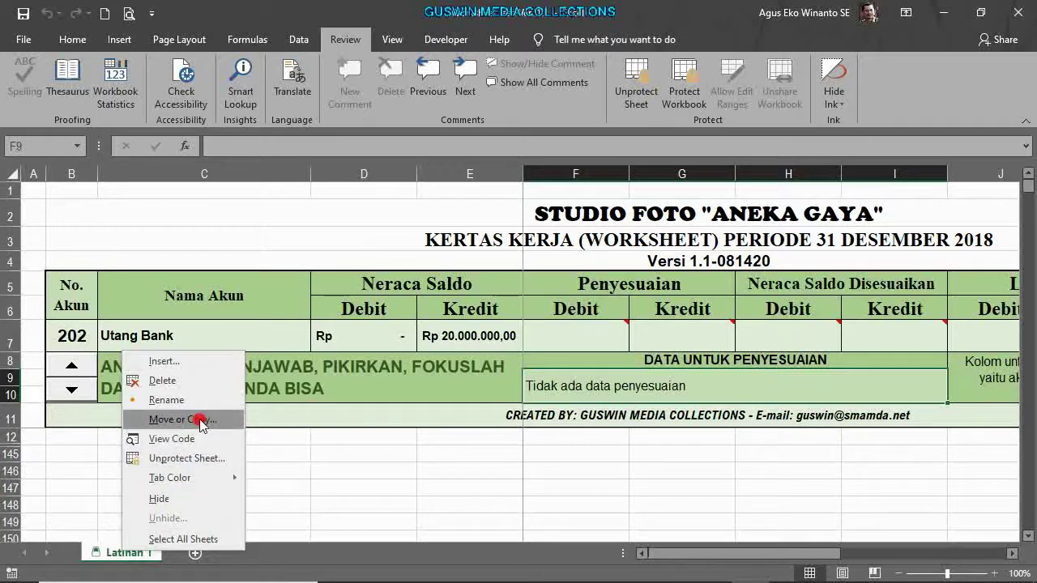
{"action": "left_click", "coordinate": [113, 484]}
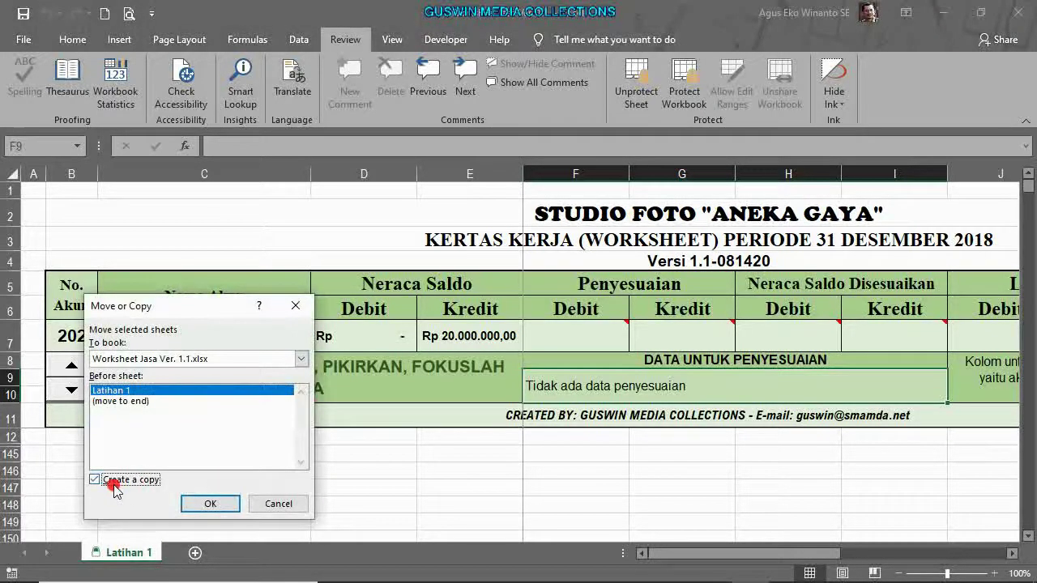
{"action": "left_click", "coordinate": [204, 504]}
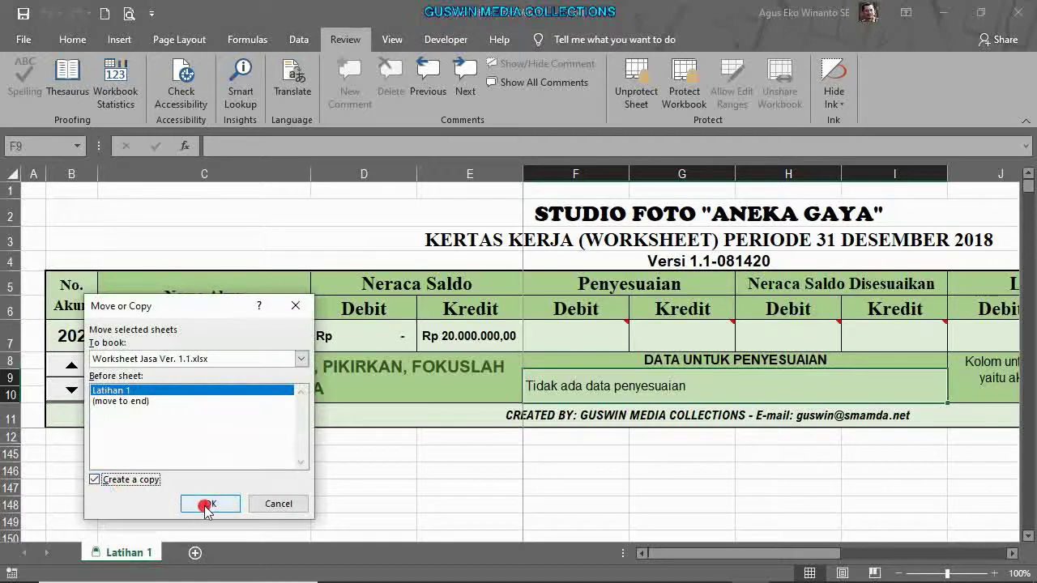
Step: Rename the copied sheet Latihan 1 (2) as Latihan 2
{"action": "left_click", "coordinate": [153, 551]}
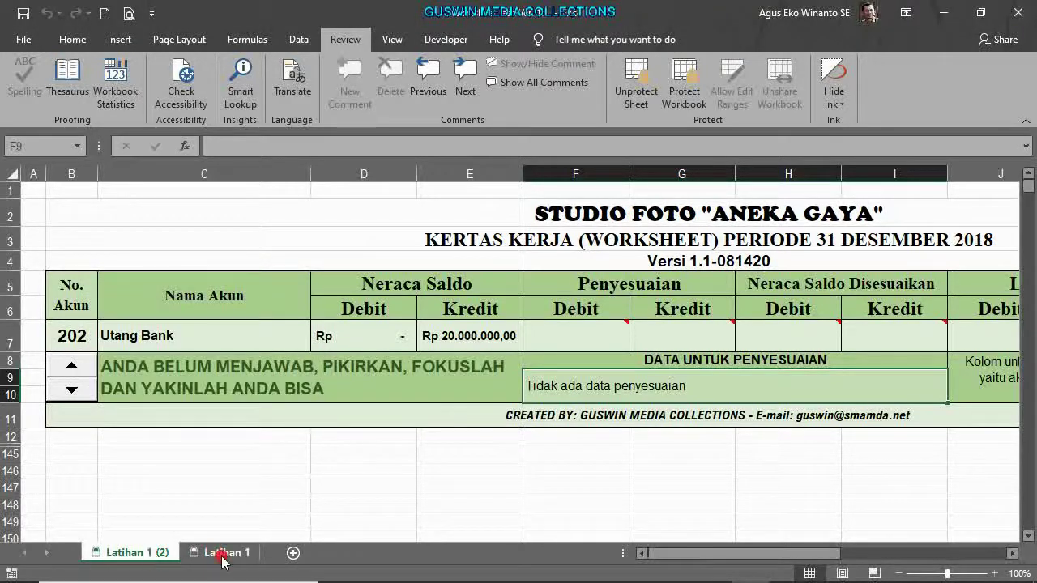
{"action": "left_click", "coordinate": [160, 554]}
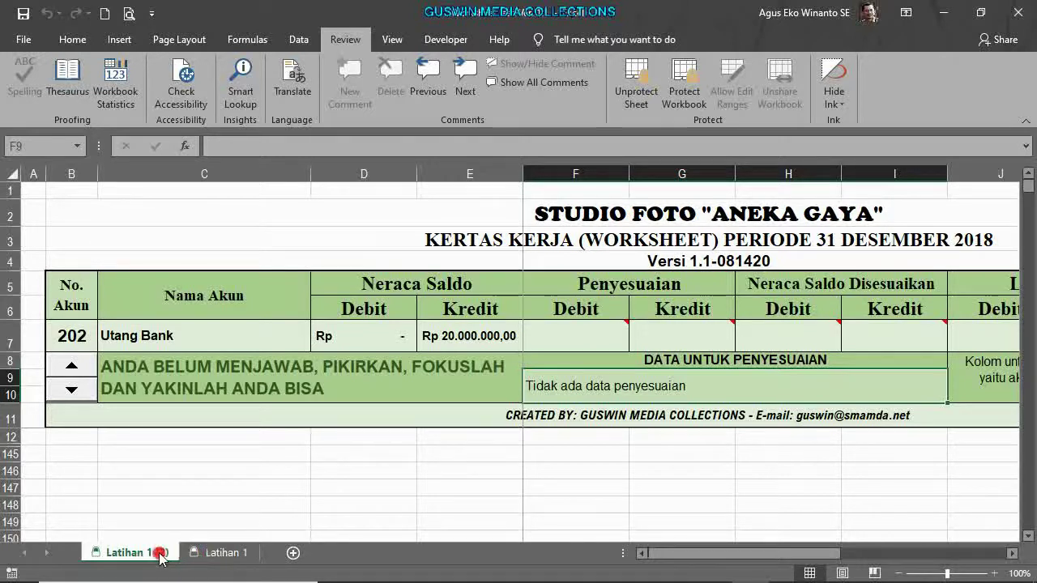
{"action": "left_click", "coordinate": [138, 554]}
{"action": "right_click", "coordinate": [138, 556]}
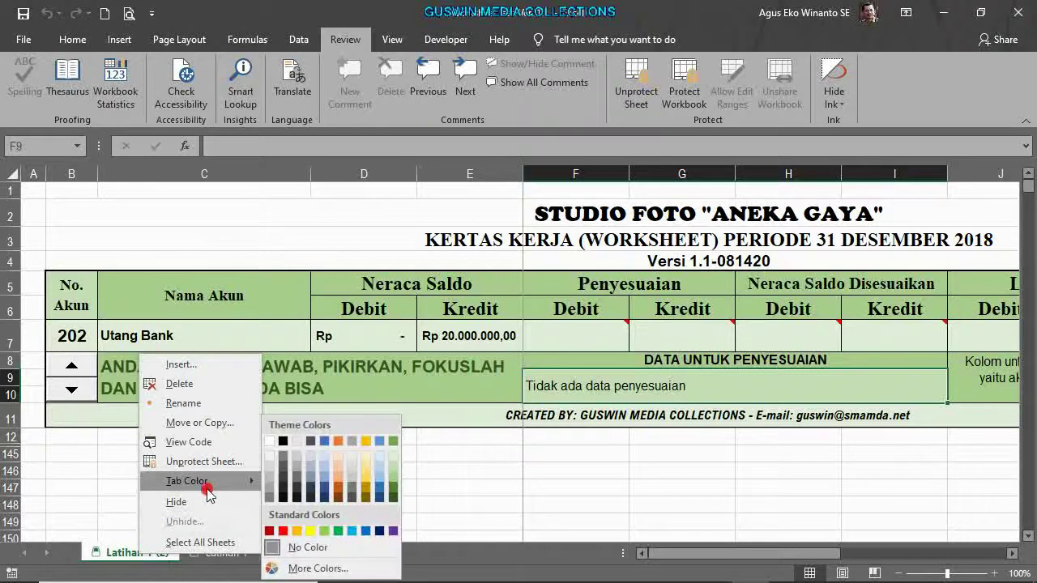
{"action": "left_click", "coordinate": [191, 403]}
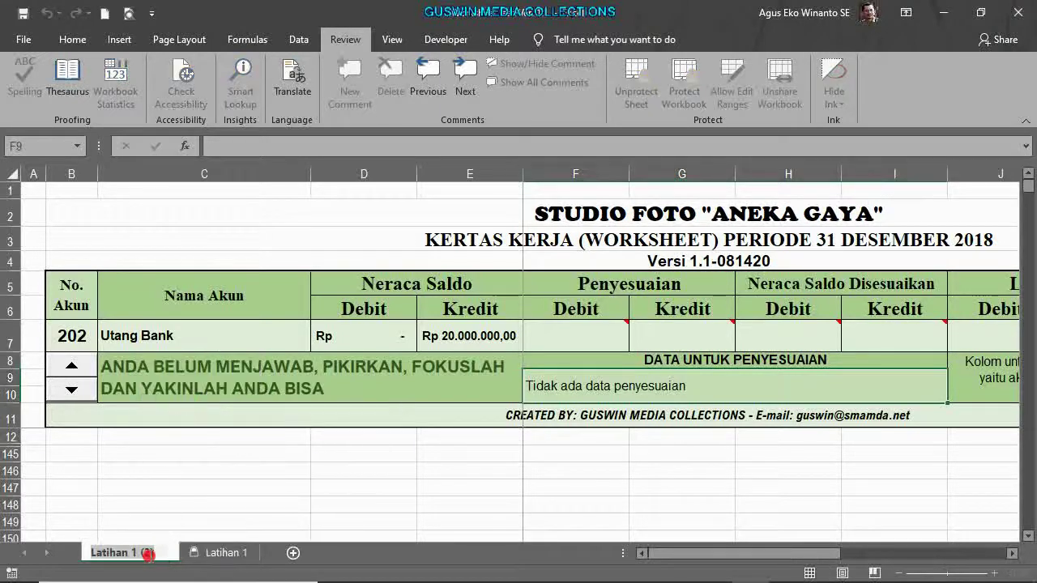
{"action": "left_click", "coordinate": [159, 552]}
{"action": "key", "text": "BackSpace"}
{"action": "key", "text": "BackSpace"}
{"action": "key", "text": "BackSpace"}
{"action": "key", "text": "BackSpace"}
{"action": "key", "text": "BackSpace"}
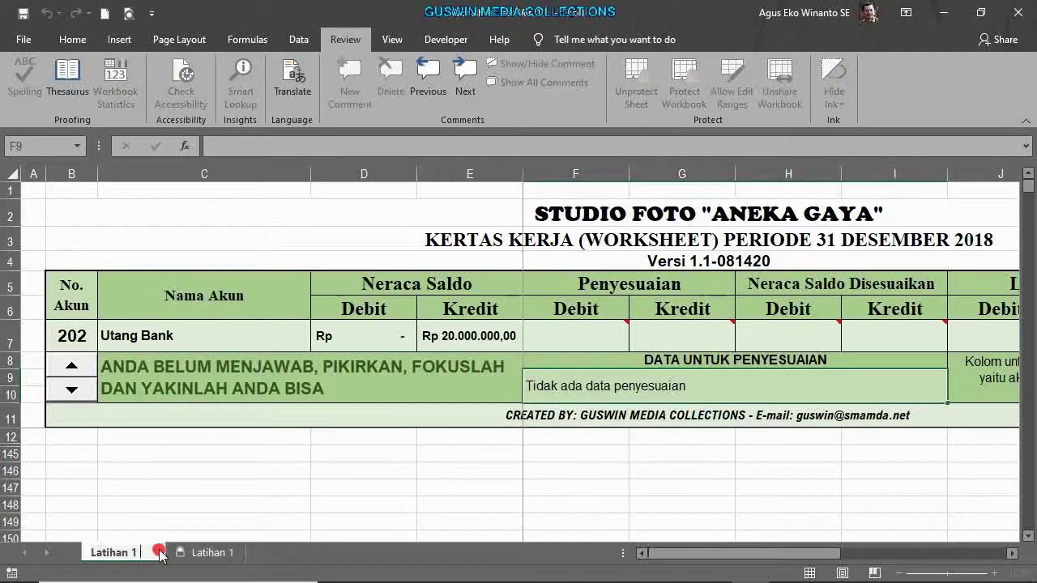
{"action": "type", "text": "2"}
{"action": "key", "text": "Return"}
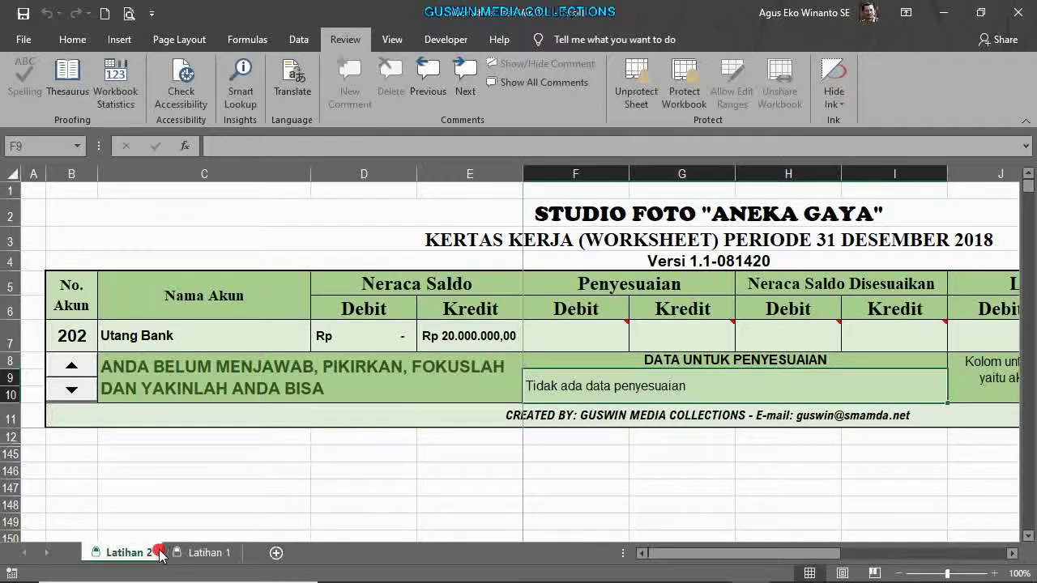
{"action": "left_click", "coordinate": [204, 474]}
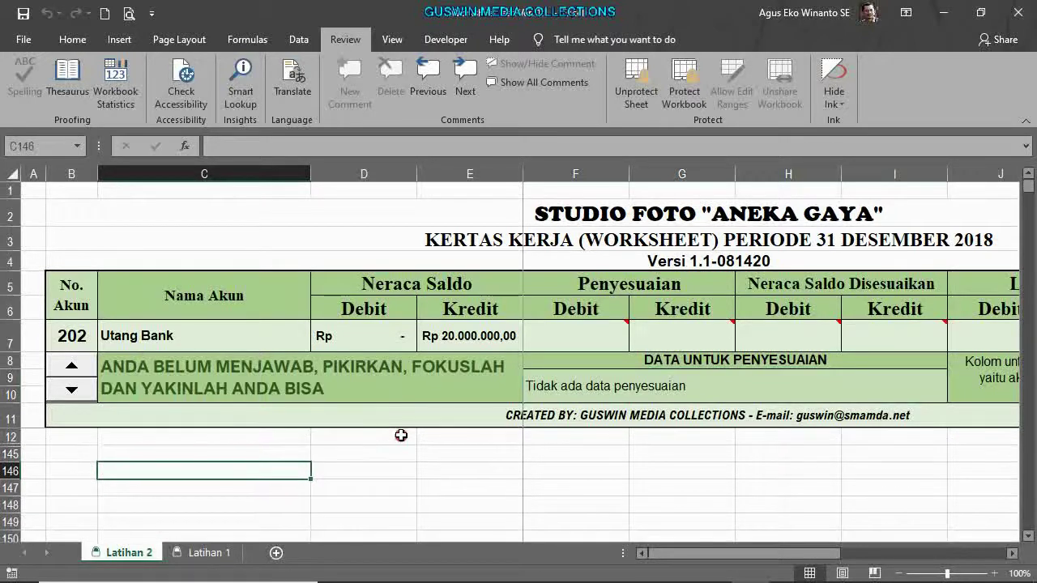
Step: On the Latihan 1 sheet, go through the questions to account 204, Utang Beban Gaji
{"action": "left_click", "coordinate": [209, 553]}
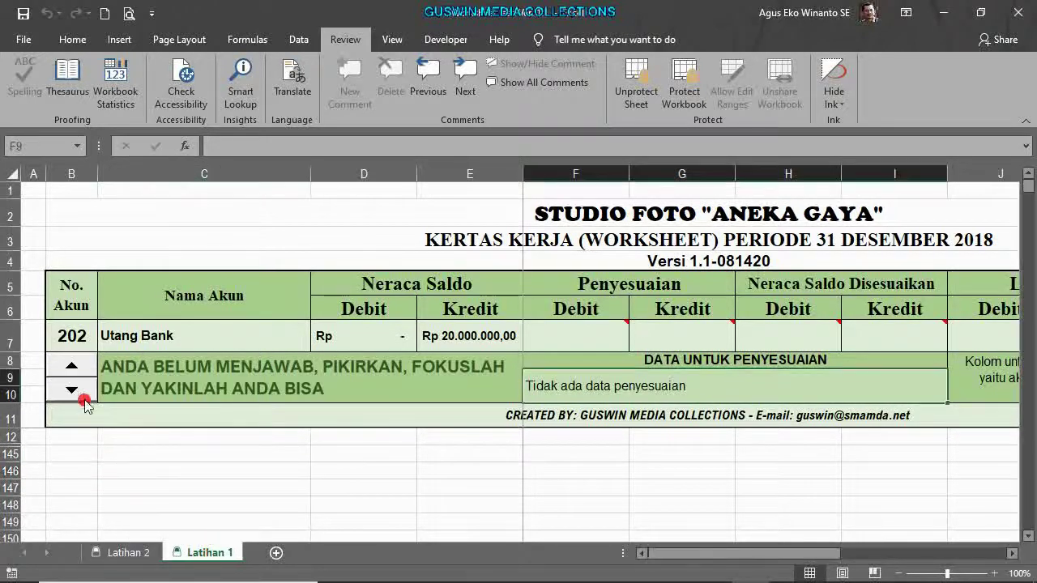
{"action": "left_click", "coordinate": [72, 367]}
{"action": "left_click", "coordinate": [72, 367]}
{"action": "left_click", "coordinate": [72, 367]}
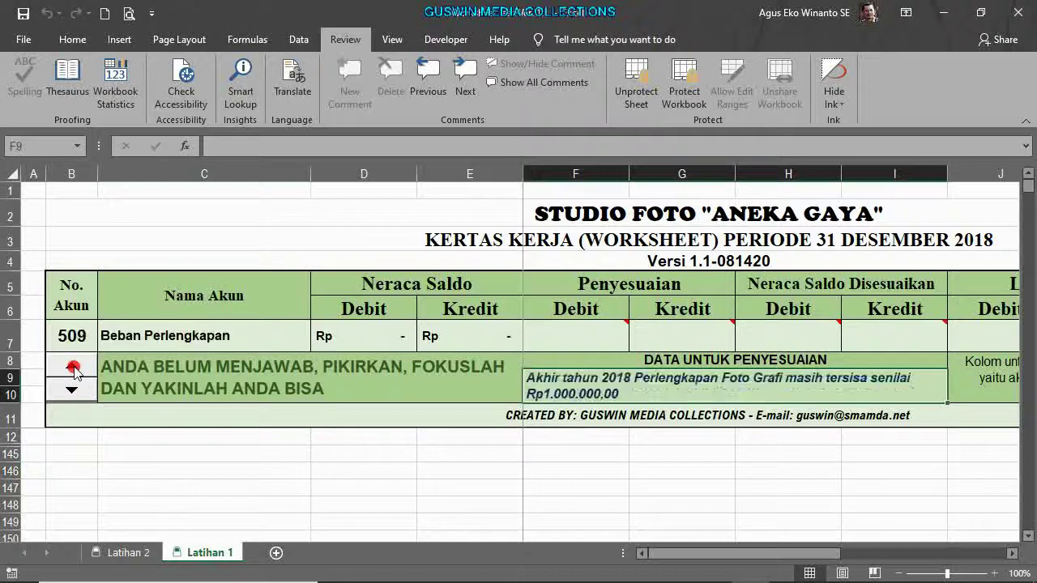
{"action": "left_click", "coordinate": [71, 390]}
{"action": "left_click", "coordinate": [71, 390]}
{"action": "left_click", "coordinate": [71, 390]}
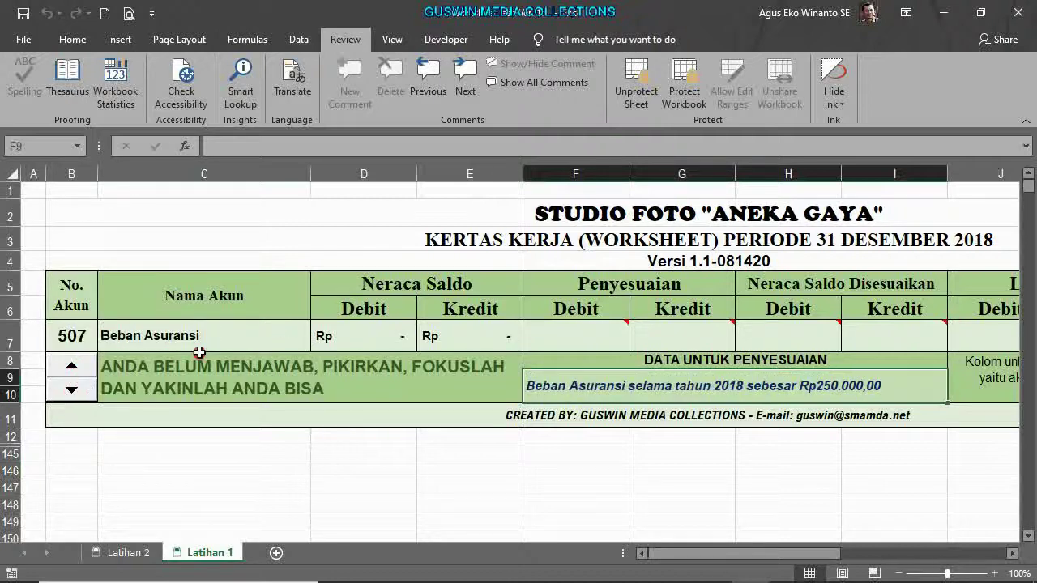
{"action": "left_click", "coordinate": [72, 390]}
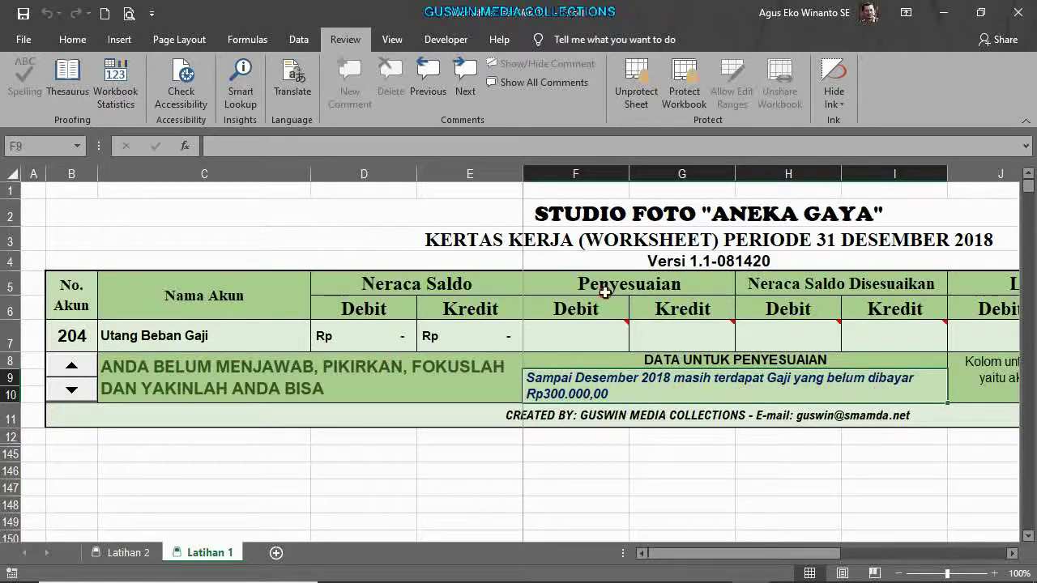
Step: Enter 300000 in the Penyesuaian Kredit cell G7 for Utang Beban Gaji
{"action": "left_click", "coordinate": [666, 324]}
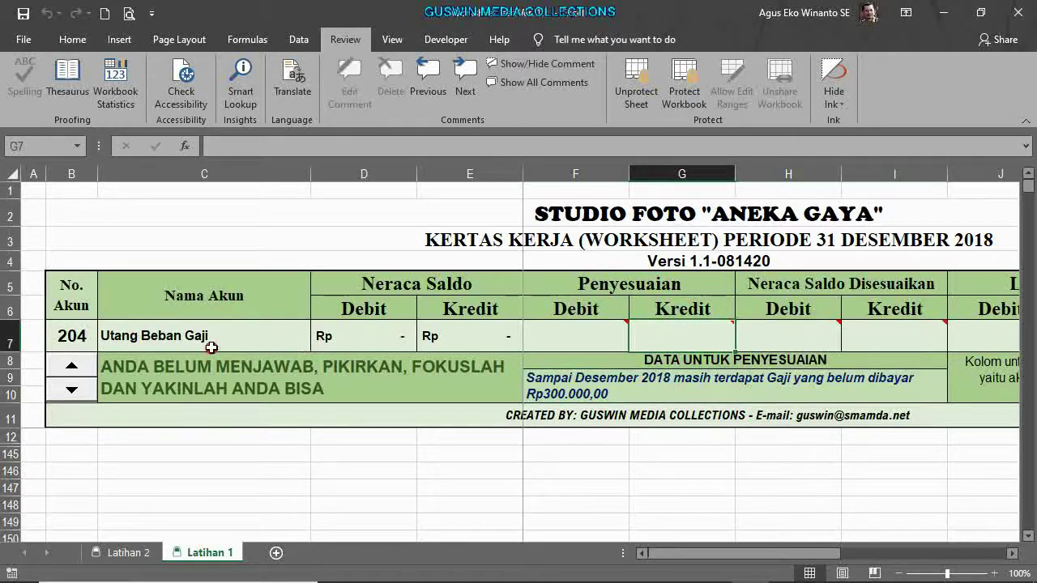
{"action": "type", "text": "300"}
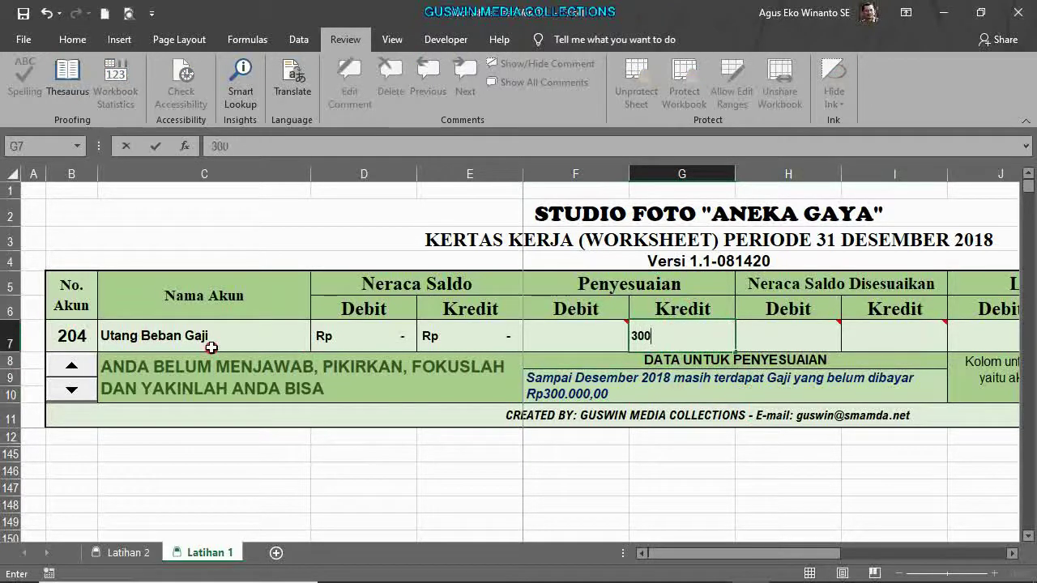
{"action": "type", "text": "000"}
{"action": "key", "text": "Return"}
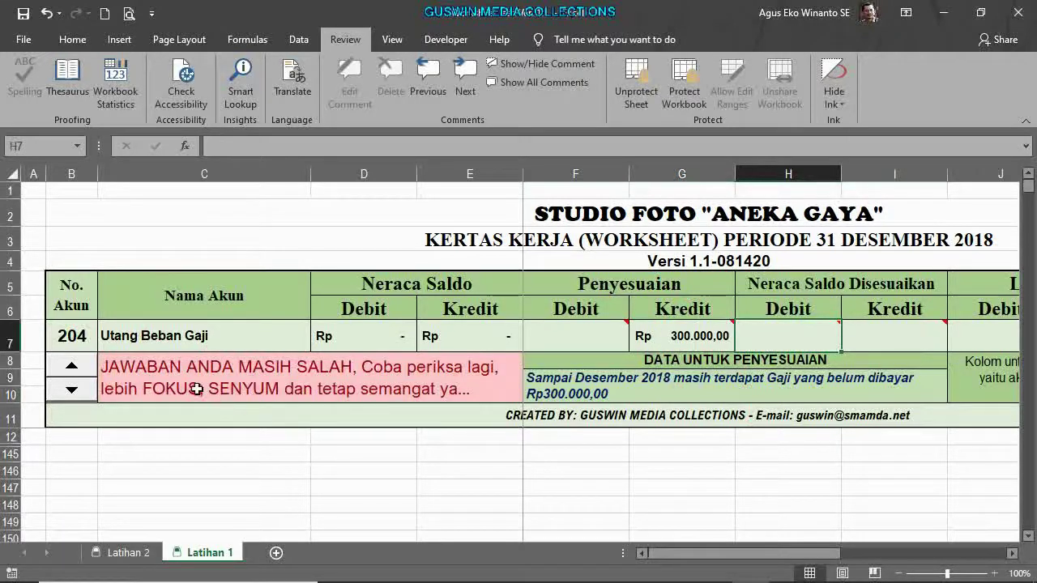
Step: Enter 300000 in the Neraca Saldo Disesuaikan Kredit cell I7
{"action": "key", "text": "Right"}
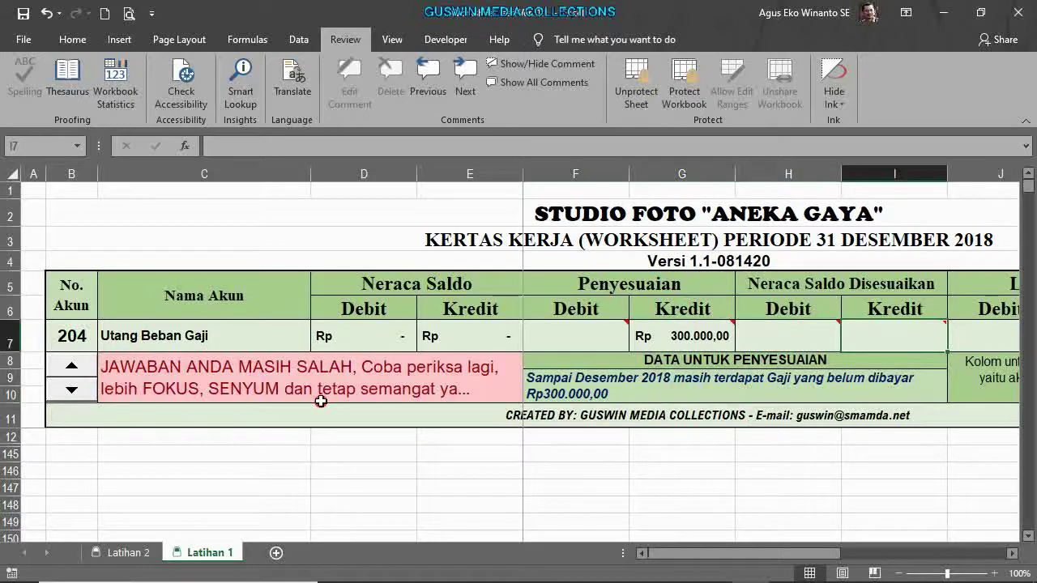
{"action": "mouse_move", "coordinate": [888, 330]}
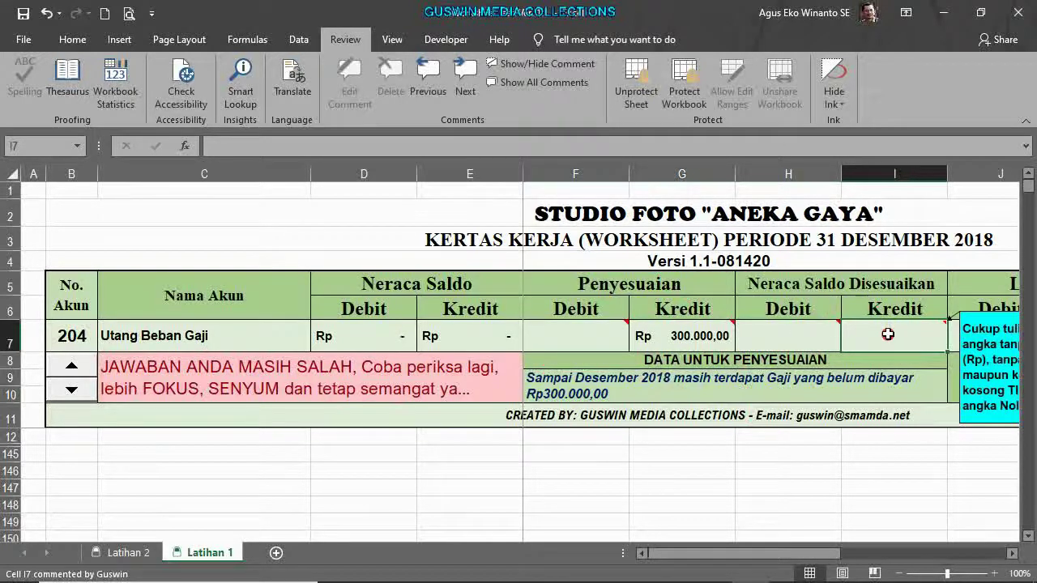
{"action": "left_click", "coordinate": [884, 337]}
{"action": "type", "text": "300000"}
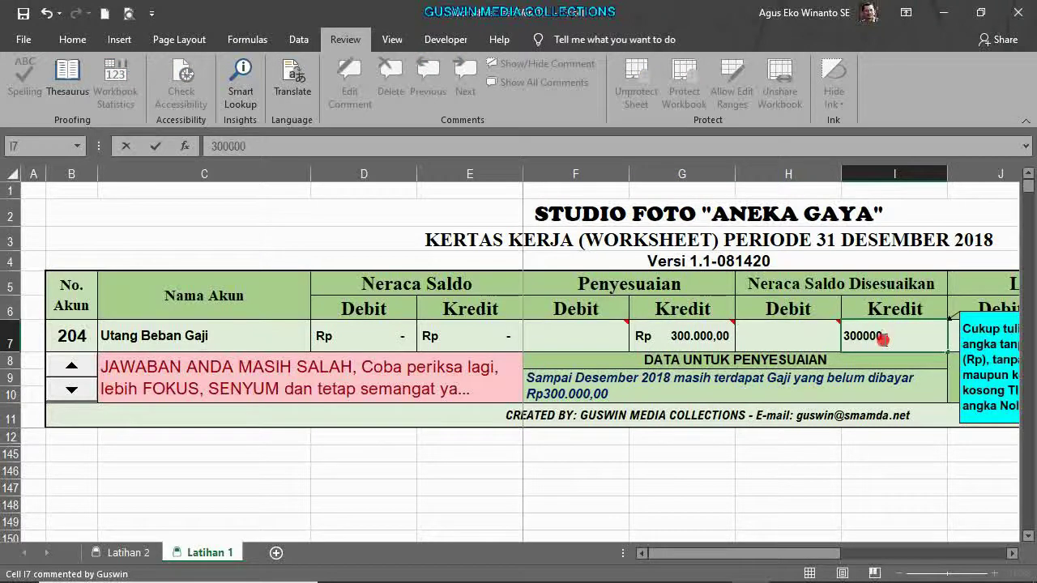
{"action": "key", "text": "Tab"}
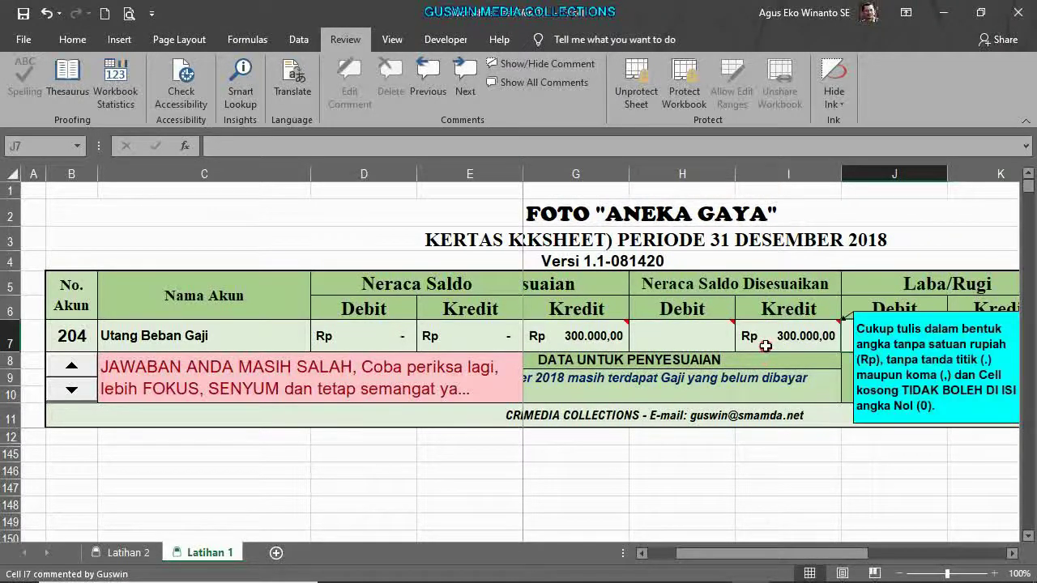
Step: Enter 300000 in the Neraca Kredit cell M7 to complete the Utang Beban Gaji answer
{"action": "key", "text": "Tab"}
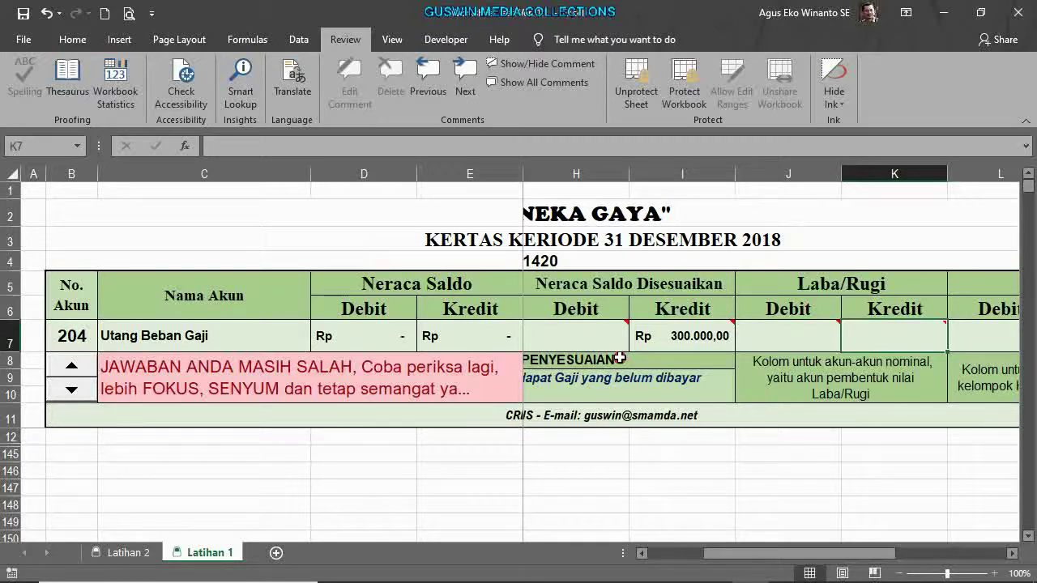
{"action": "scroll", "coordinate": [359, 343], "scroll_direction": "right", "scroll_amount": 2}
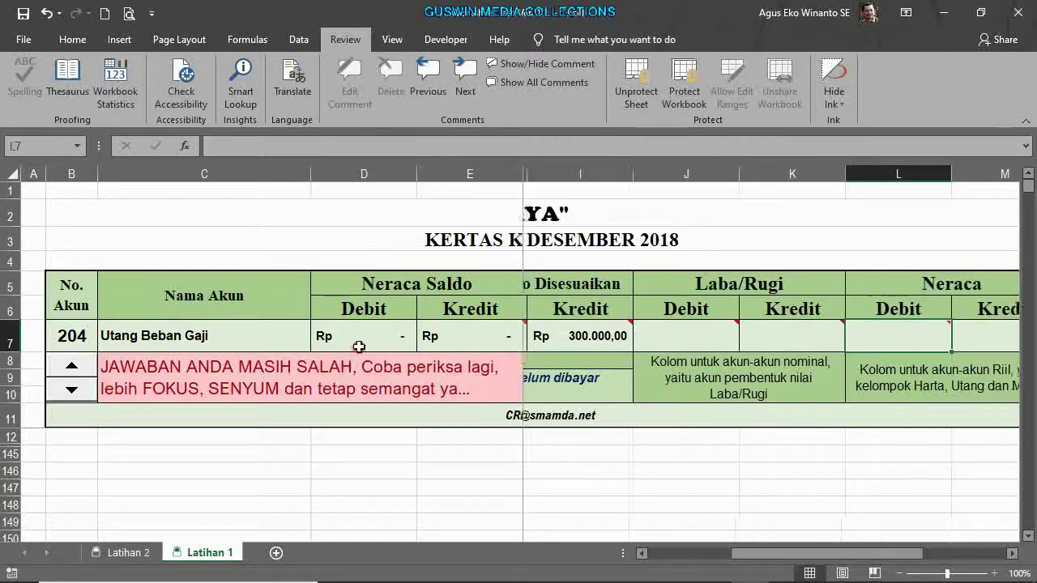
{"action": "left_click", "coordinate": [891, 341]}
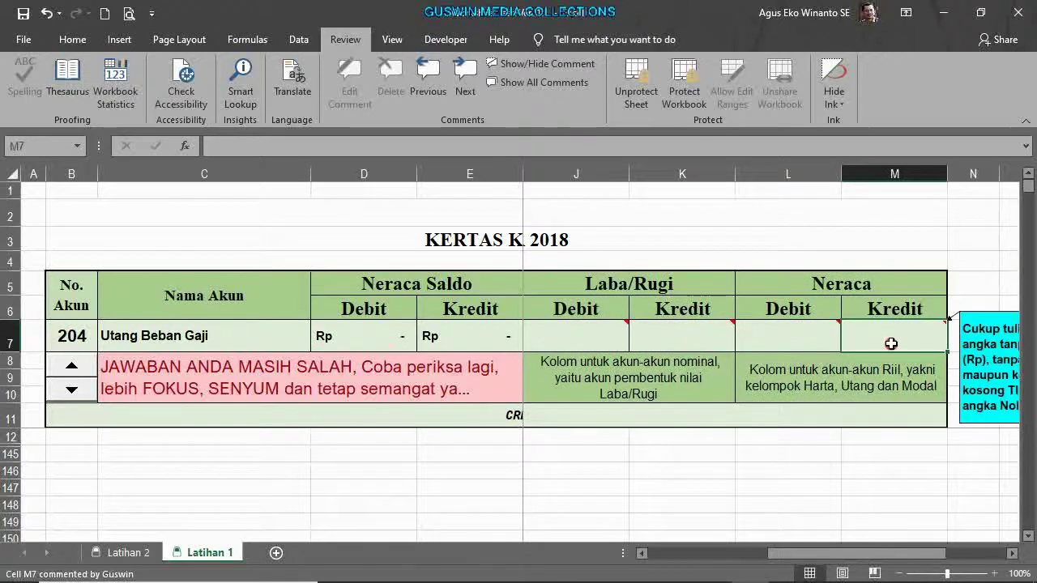
{"action": "type", "text": "300000"}
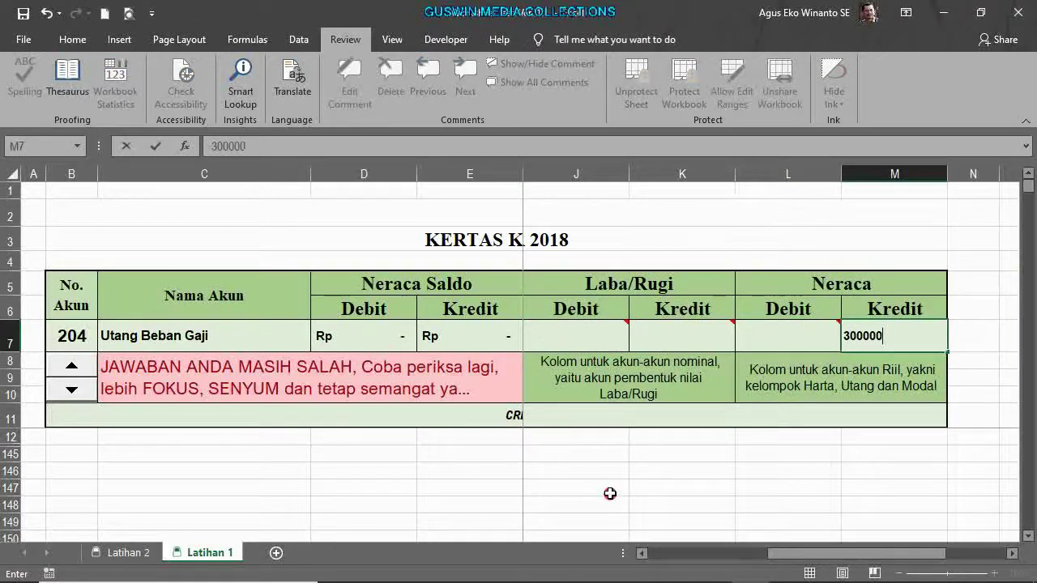
{"action": "key", "text": "Left"}
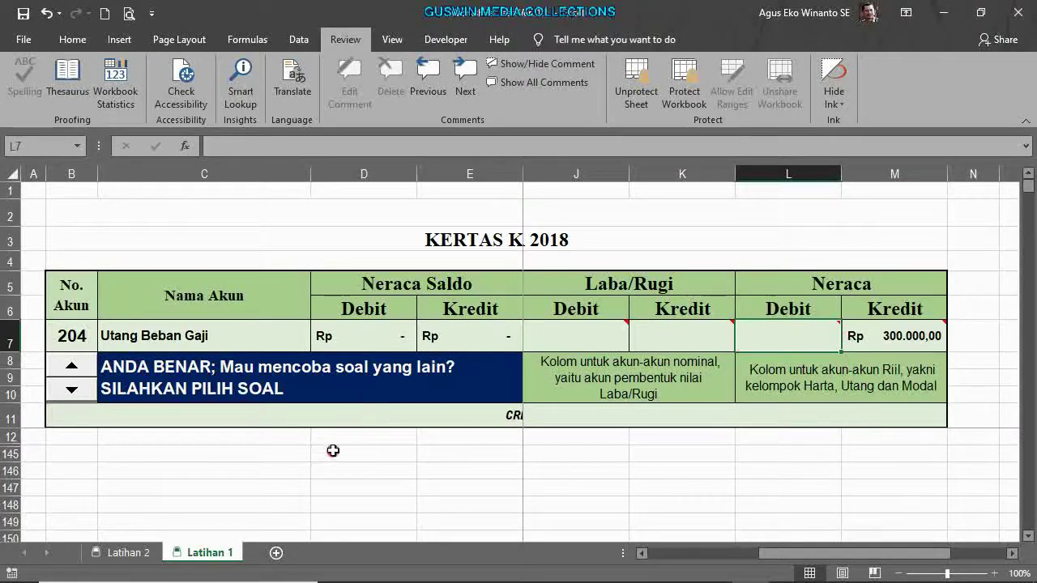
Step: Switch to the Latihan 2 sheet and try to edit the protected feedback cell C8 below the account name
{"action": "left_click", "coordinate": [125, 555]}
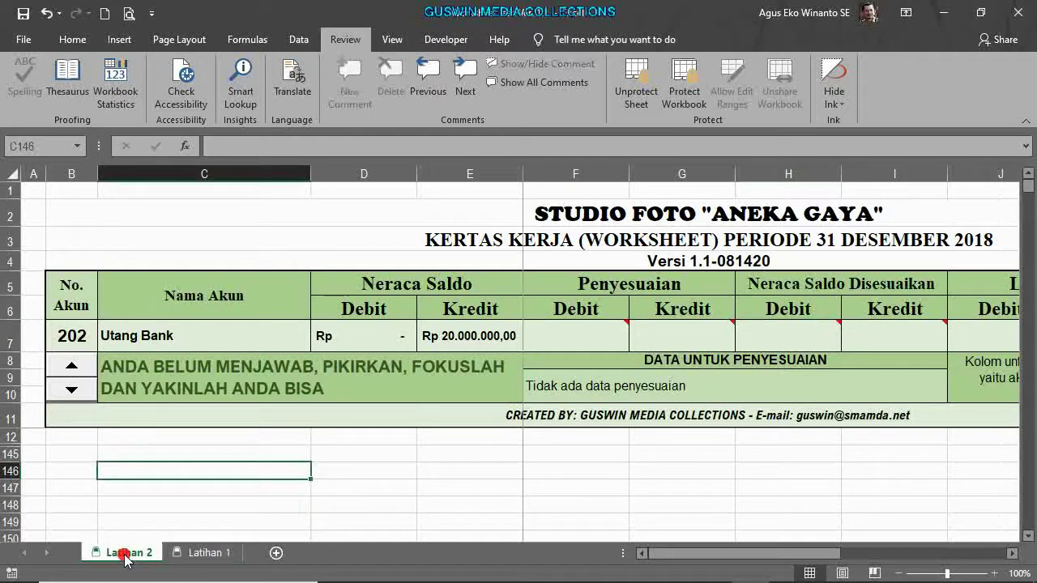
{"action": "left_click", "coordinate": [71, 392]}
{"action": "left_click", "coordinate": [394, 340]}
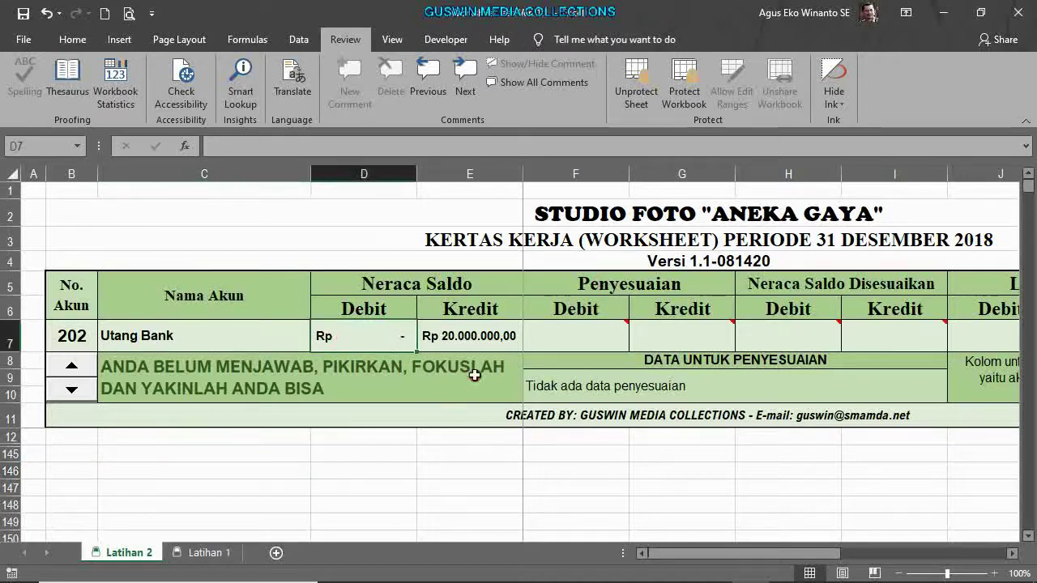
{"action": "left_click", "coordinate": [387, 384]}
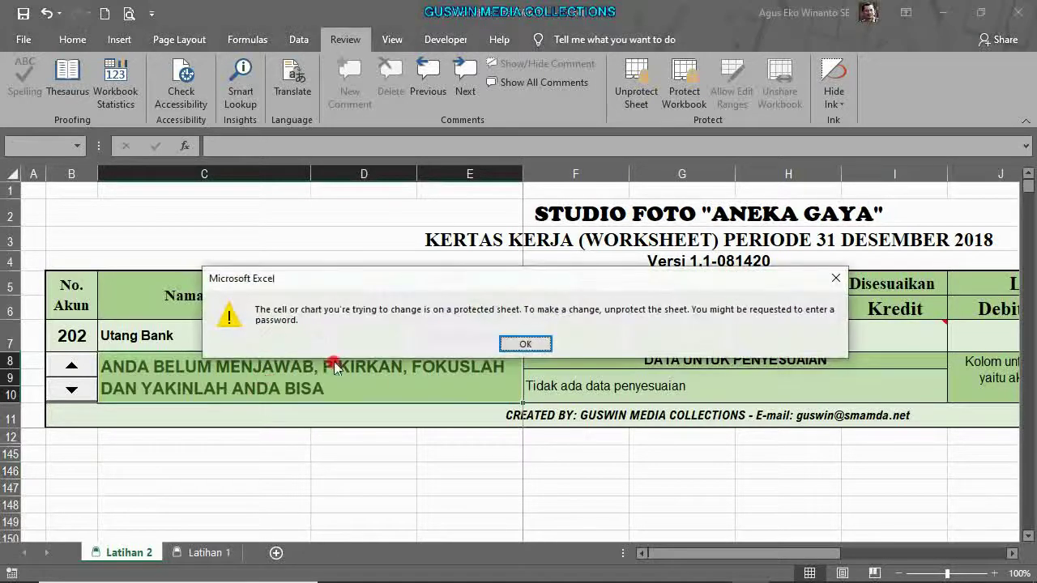
{"action": "left_click", "coordinate": [522, 343]}
{"action": "left_click", "coordinate": [525, 340]}
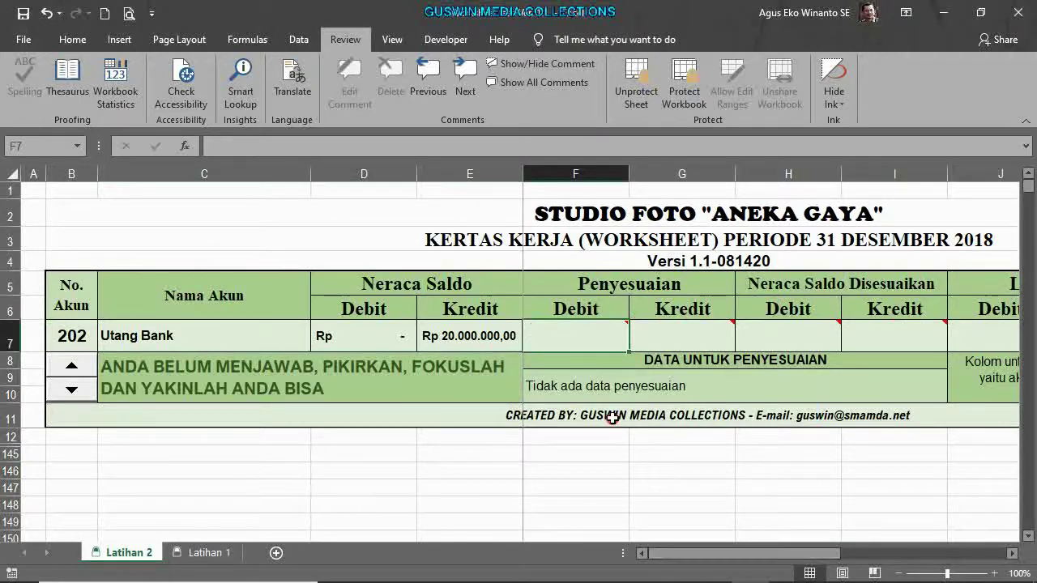
Step: Remove the sheet protection from Latihan 2
{"action": "scroll", "coordinate": [614, 419], "scroll_direction": "down", "scroll_amount": 1}
{"action": "left_click", "coordinate": [153, 316]}
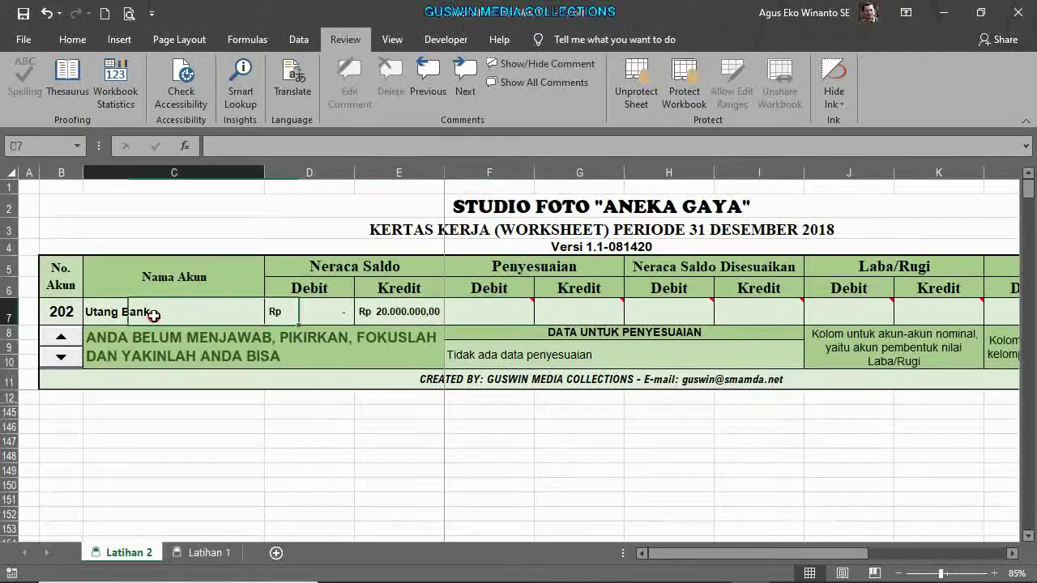
{"action": "left_click", "coordinate": [283, 313]}
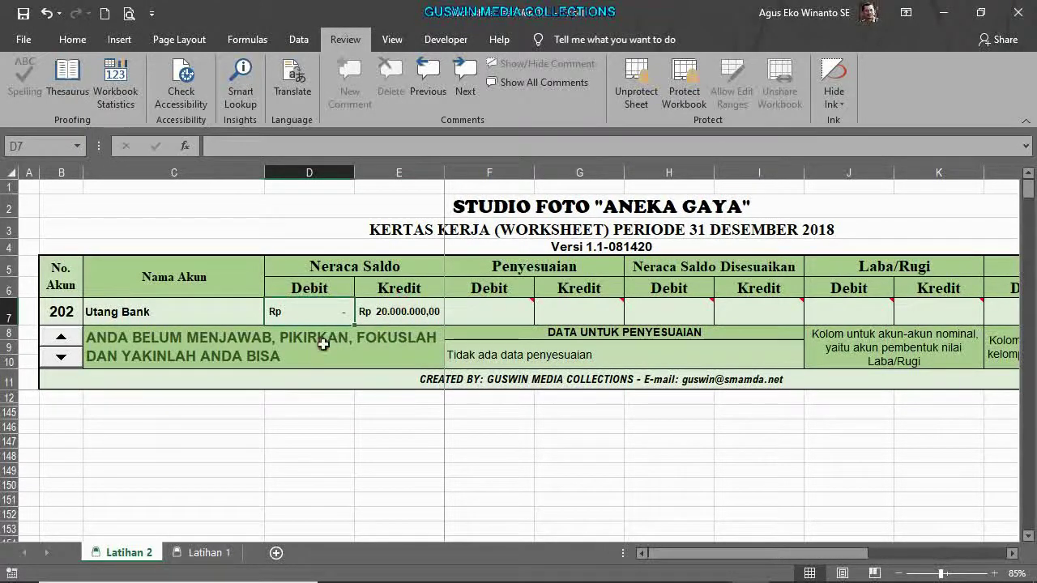
{"action": "left_click", "coordinate": [279, 424]}
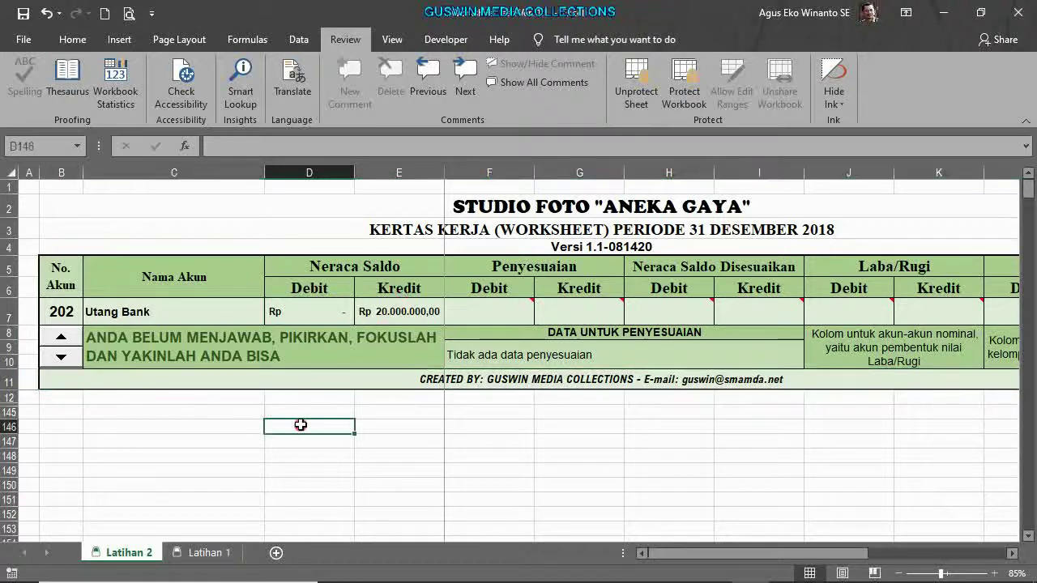
{"action": "left_click_drag", "start_coordinate": [685, 555], "coordinate": [632, 565]}
{"action": "left_click", "coordinate": [637, 95]}
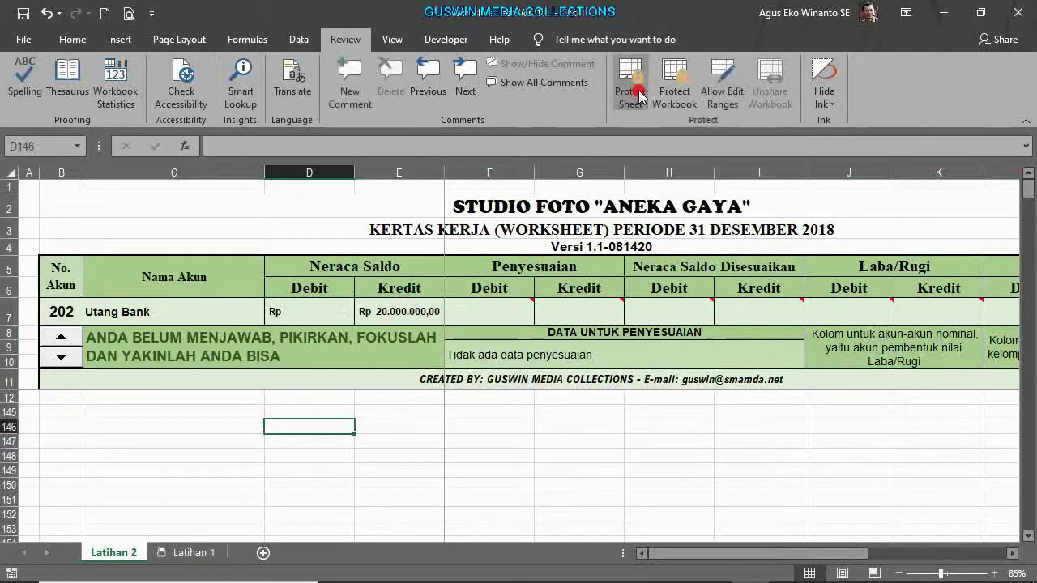
Step: Enlarge the formula bar and examine the formulas in account name cell C7 and feedback cell C8
{"action": "left_click", "coordinate": [212, 322]}
{"action": "left_click", "coordinate": [208, 337]}
{"action": "left_click", "coordinate": [209, 311]}
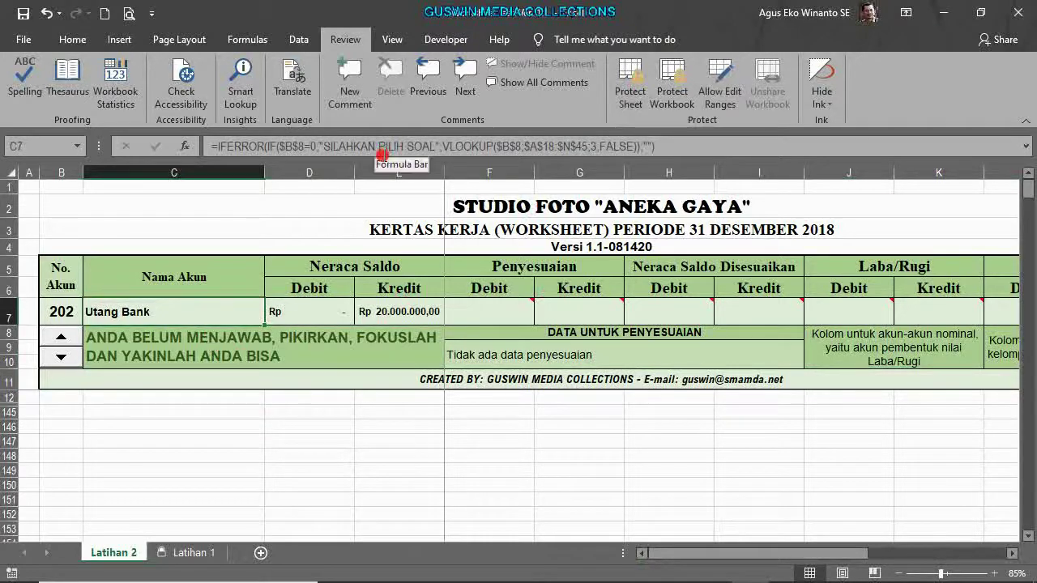
{"action": "left_click_drag", "start_coordinate": [382, 154], "coordinate": [382, 205]}
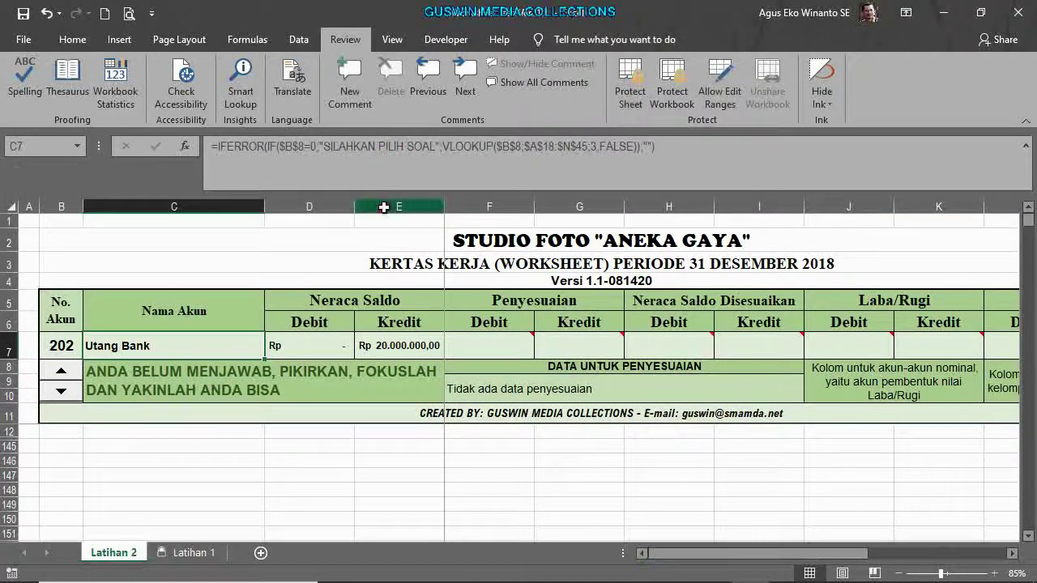
{"action": "left_click", "coordinate": [303, 371]}
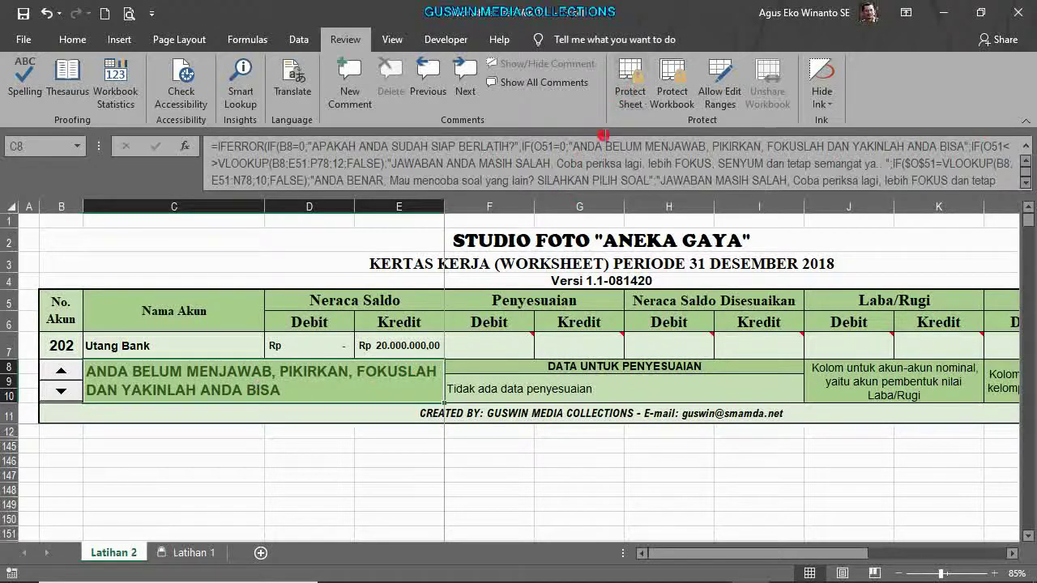
{"action": "scroll", "coordinate": [366, 386], "scroll_direction": "down", "scroll_amount": 1}
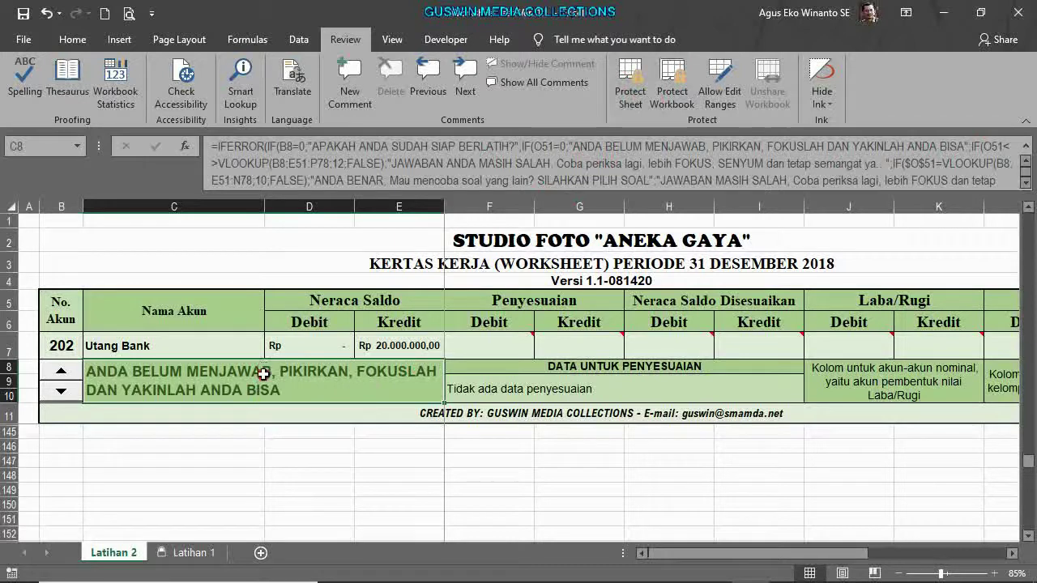
{"action": "left_click", "coordinate": [274, 462]}
{"action": "scroll", "coordinate": [365, 450], "scroll_direction": "down", "scroll_amount": 2}
{"action": "scroll", "coordinate": [369, 446], "scroll_direction": "up", "scroll_amount": 3}
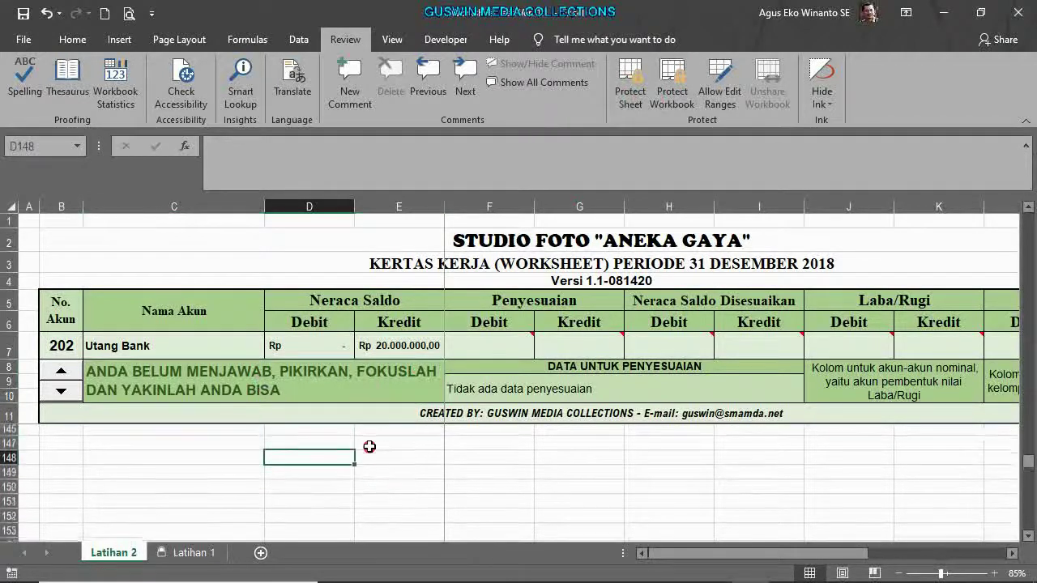
{"action": "scroll", "coordinate": [370, 446], "scroll_direction": "up", "scroll_amount": 1}
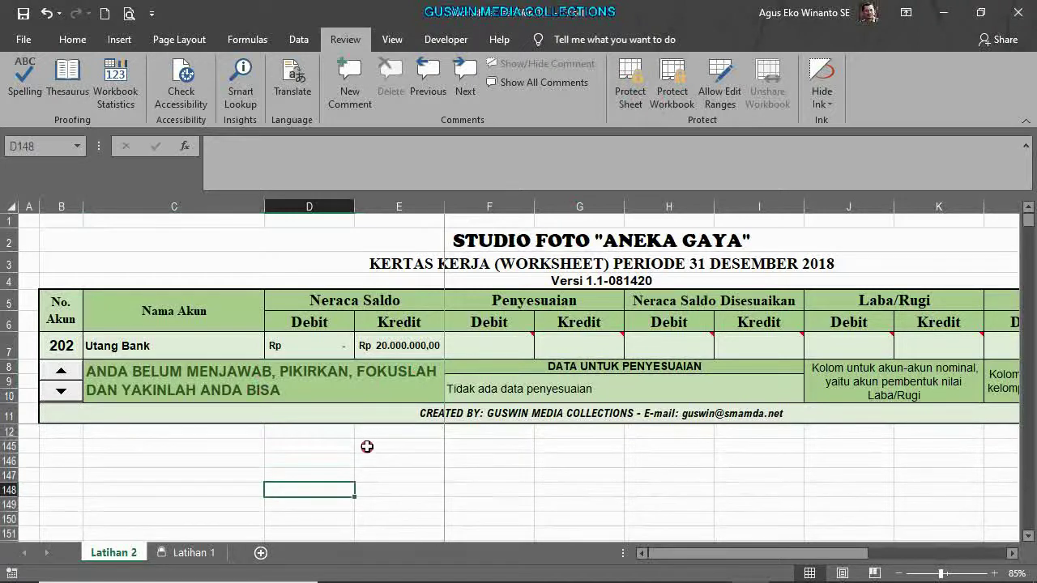
{"action": "left_click", "coordinate": [328, 479]}
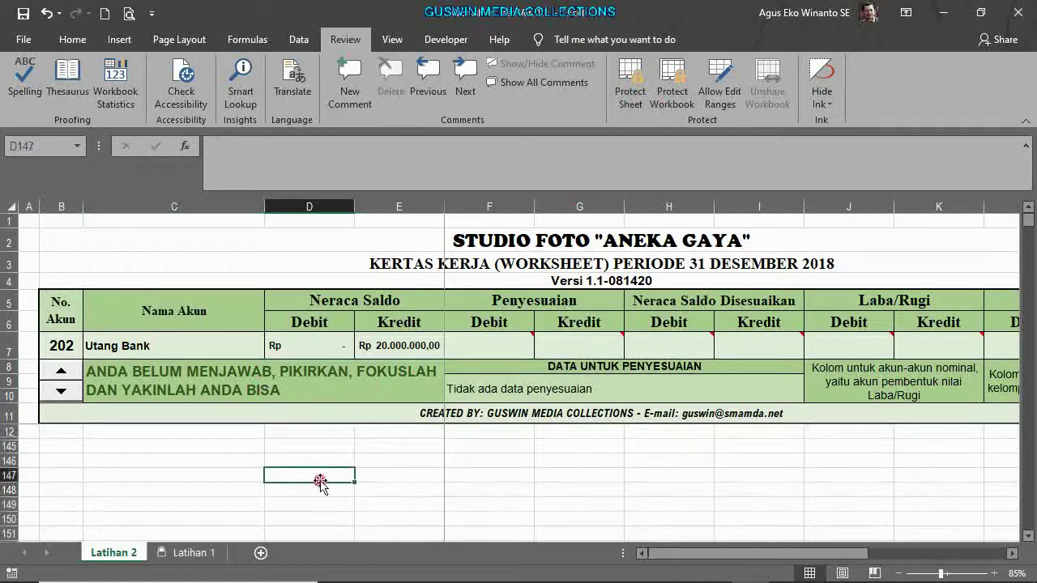
{"action": "left_click", "coordinate": [260, 478]}
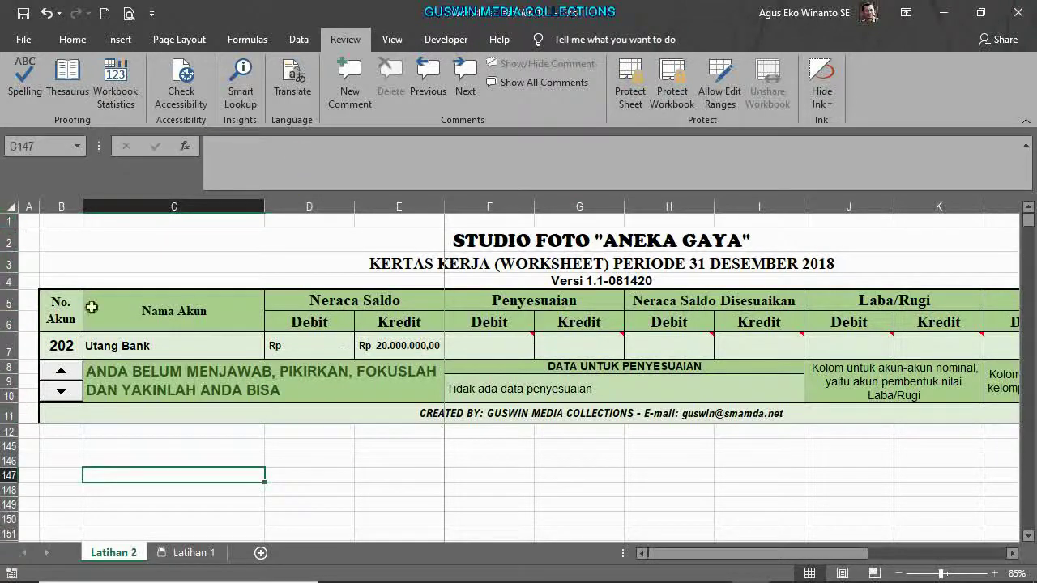
Step: Hide the headings, gridlines and formula bar on the Latihan 2 sheet
{"action": "left_click", "coordinate": [392, 39]}
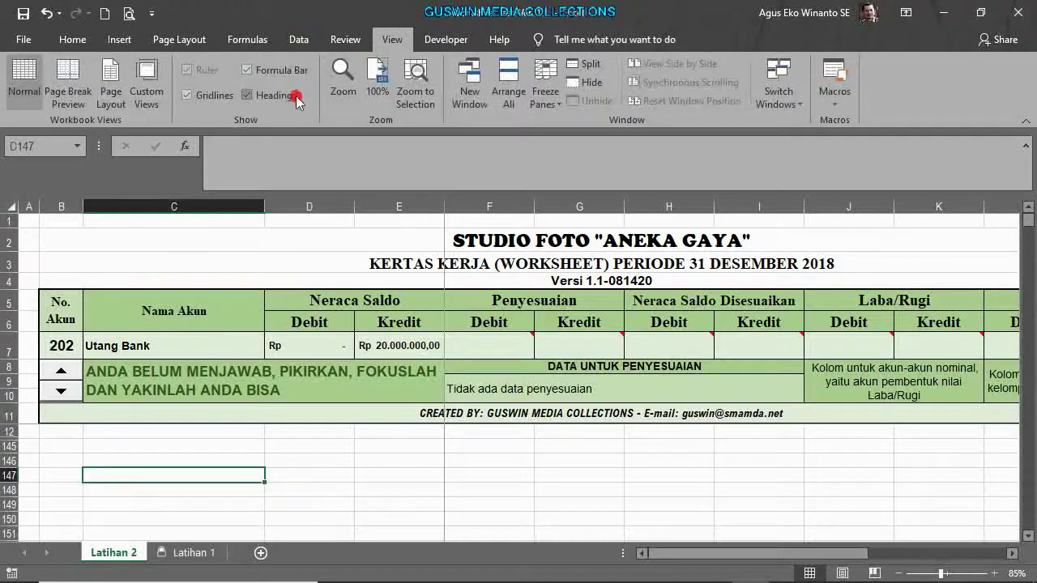
{"action": "left_click", "coordinate": [268, 95]}
{"action": "left_click", "coordinate": [205, 97]}
{"action": "left_click", "coordinate": [246, 70]}
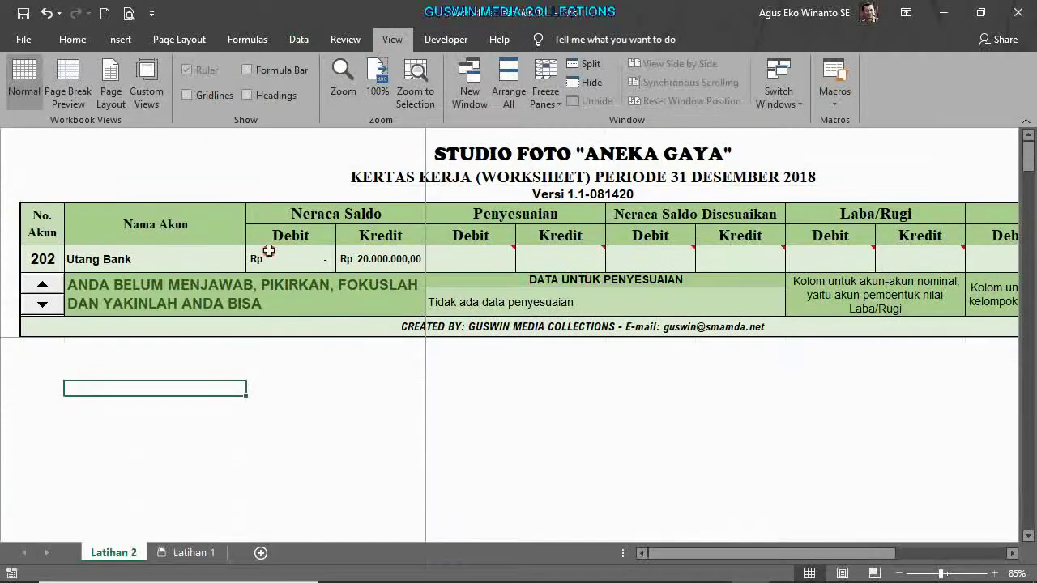
{"action": "left_click", "coordinate": [380, 448]}
{"action": "scroll", "coordinate": [491, 300], "scroll_direction": "down", "scroll_amount": 1, "text": "ctrl"}
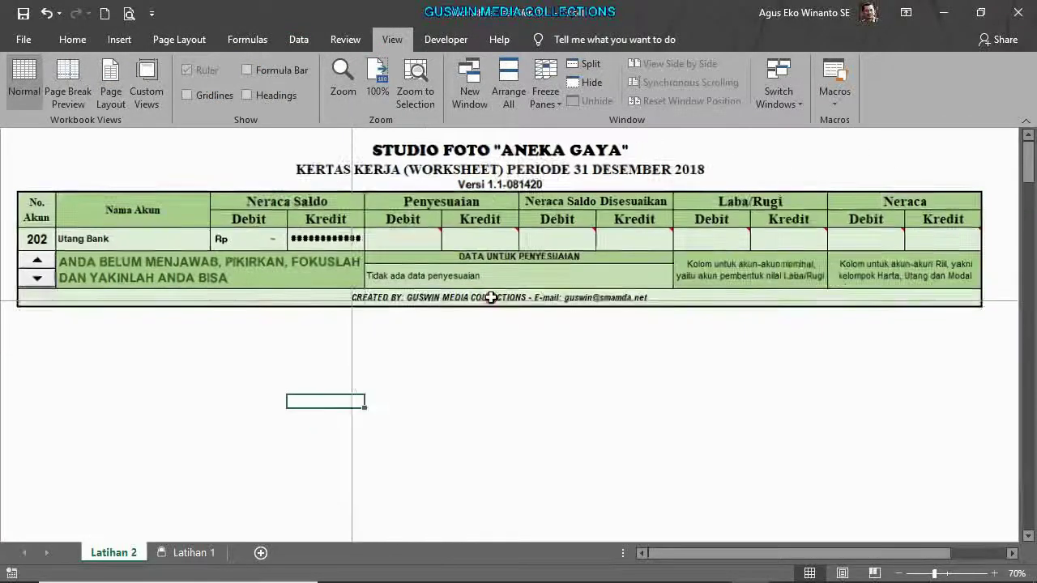
{"action": "scroll", "coordinate": [491, 328], "scroll_direction": "down", "scroll_amount": 1, "text": "ctrl"}
{"action": "scroll", "coordinate": [489, 334], "scroll_direction": "up", "scroll_amount": 3, "text": "ctrl"}
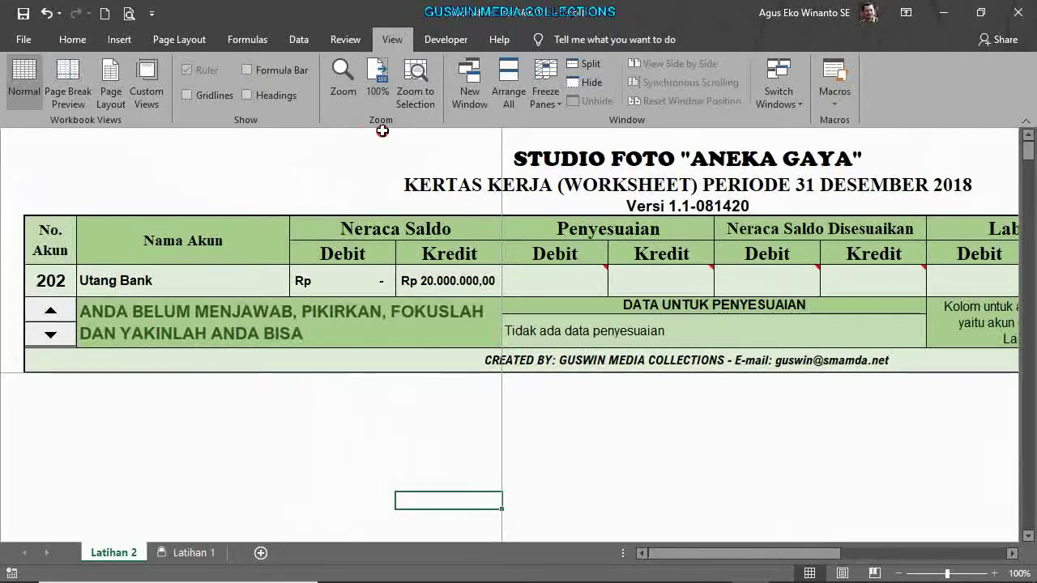
Step: Show the headings, formula bar and gridlines again on Latihan 2, and reduce the formula bar to one line
{"action": "left_click", "coordinate": [266, 96]}
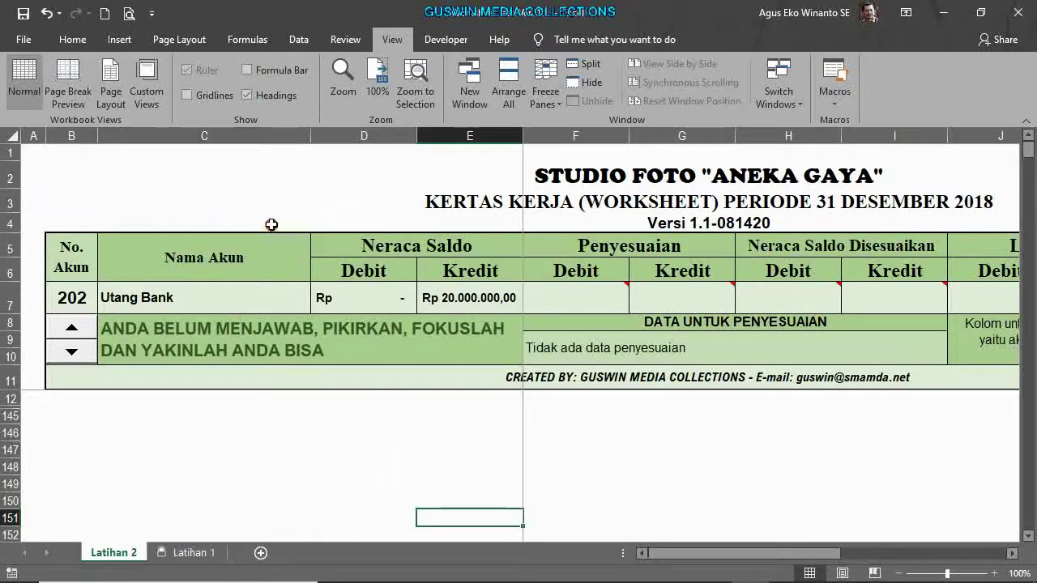
{"action": "left_click", "coordinate": [253, 72]}
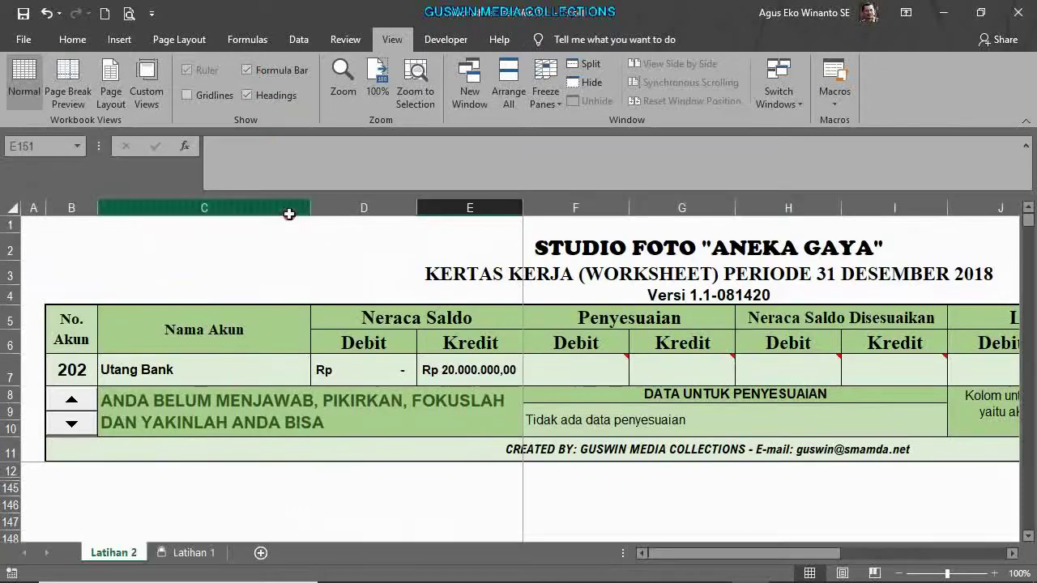
{"action": "left_click", "coordinate": [290, 400]}
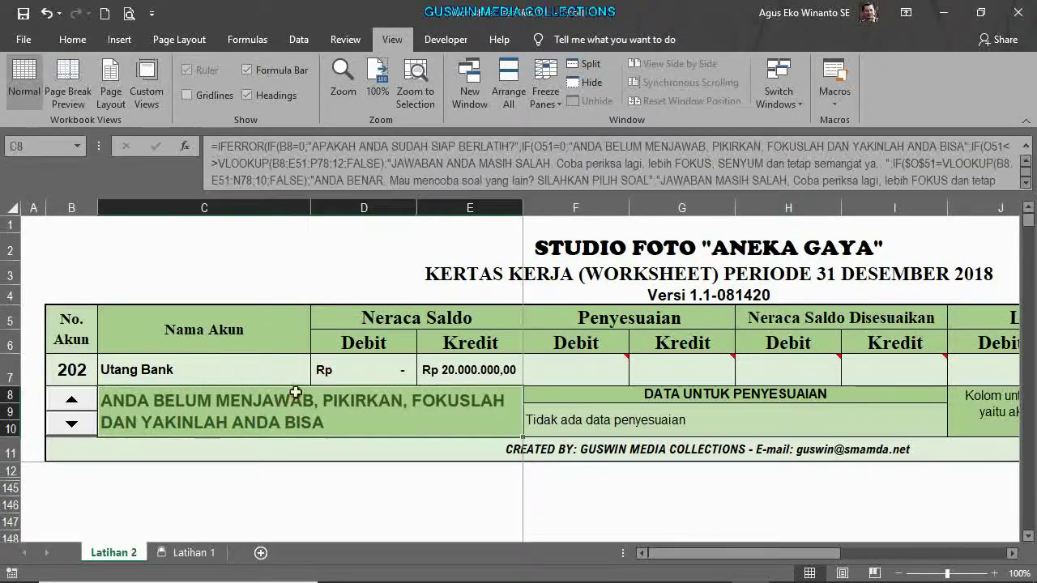
{"action": "left_click", "coordinate": [259, 504]}
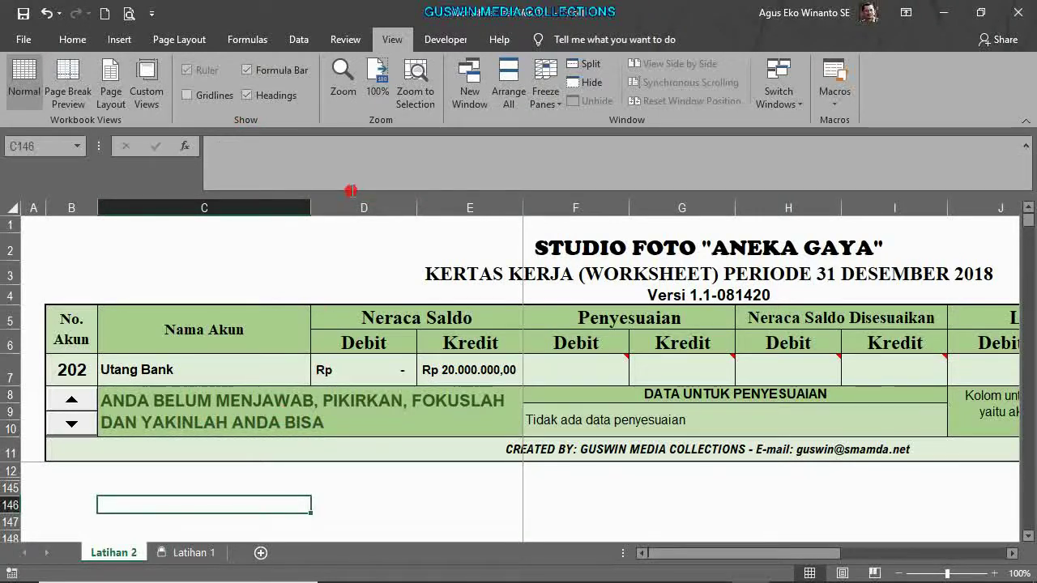
{"action": "left_click_drag", "start_coordinate": [351, 191], "coordinate": [362, 134]}
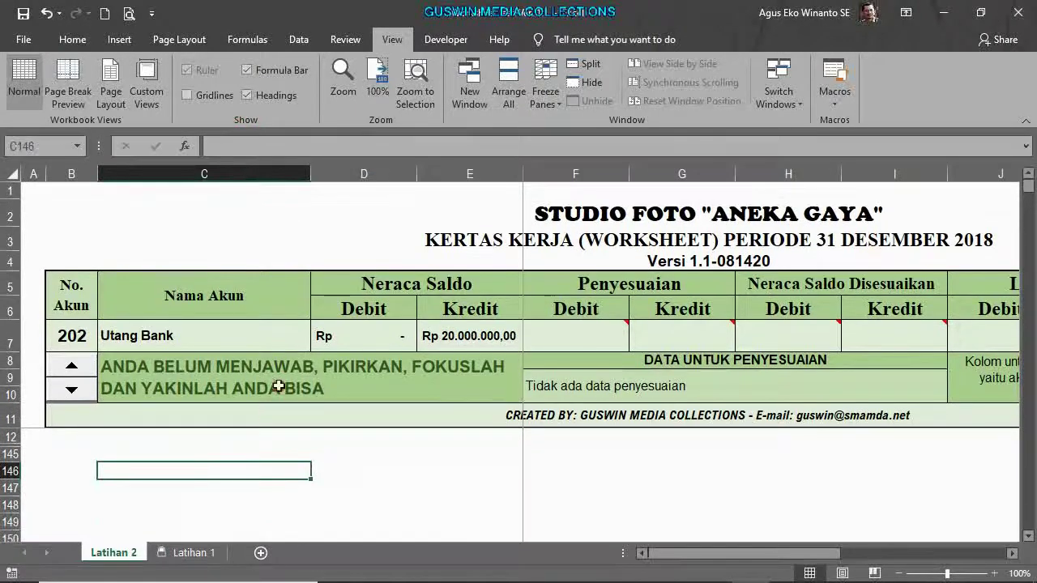
{"action": "left_click", "coordinate": [202, 97]}
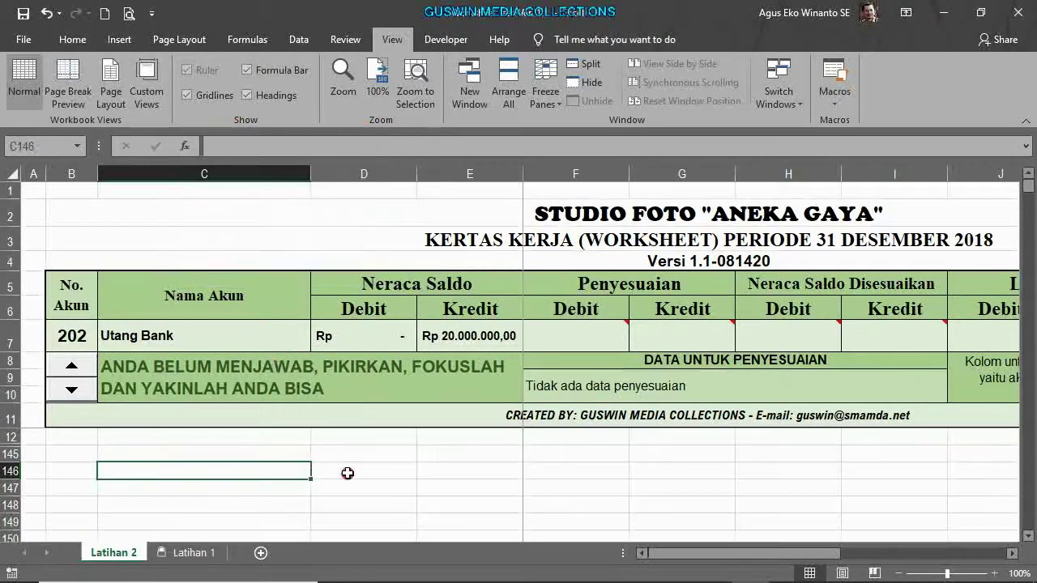
{"action": "left_click", "coordinate": [356, 499]}
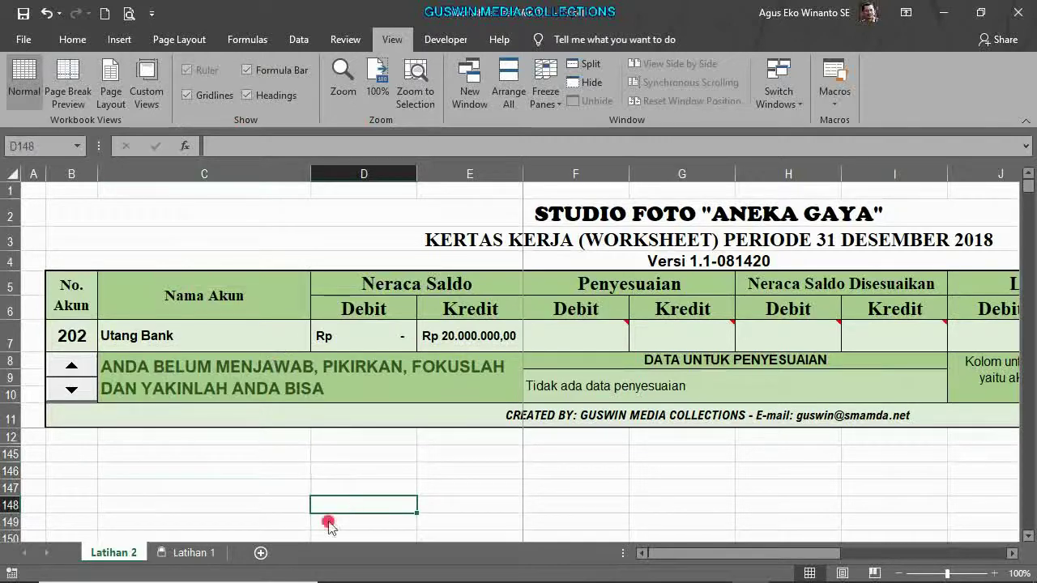
Step: View the sheet options for Latihan 1, including Move or Copy, and return to the Latihan 2 sheet
{"action": "left_click", "coordinate": [182, 557]}
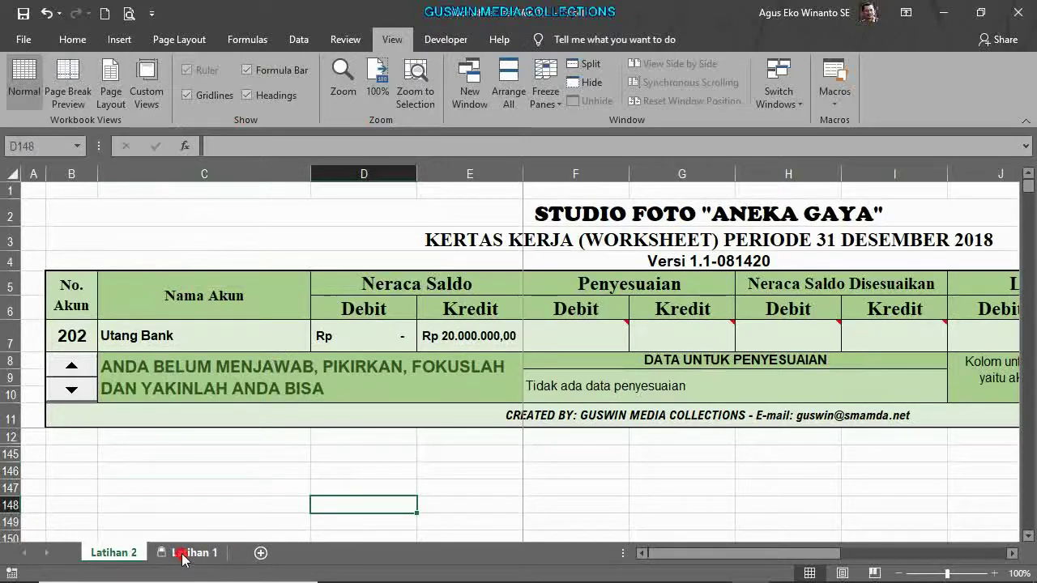
{"action": "right_click", "coordinate": [184, 558]}
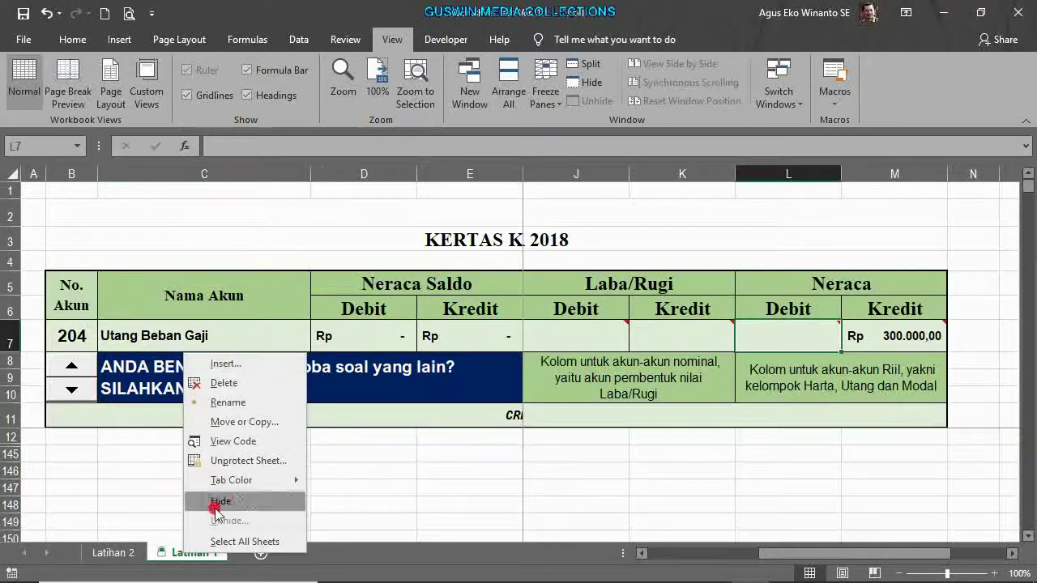
{"action": "left_click", "coordinate": [250, 422]}
{"action": "left_click", "coordinate": [114, 554]}
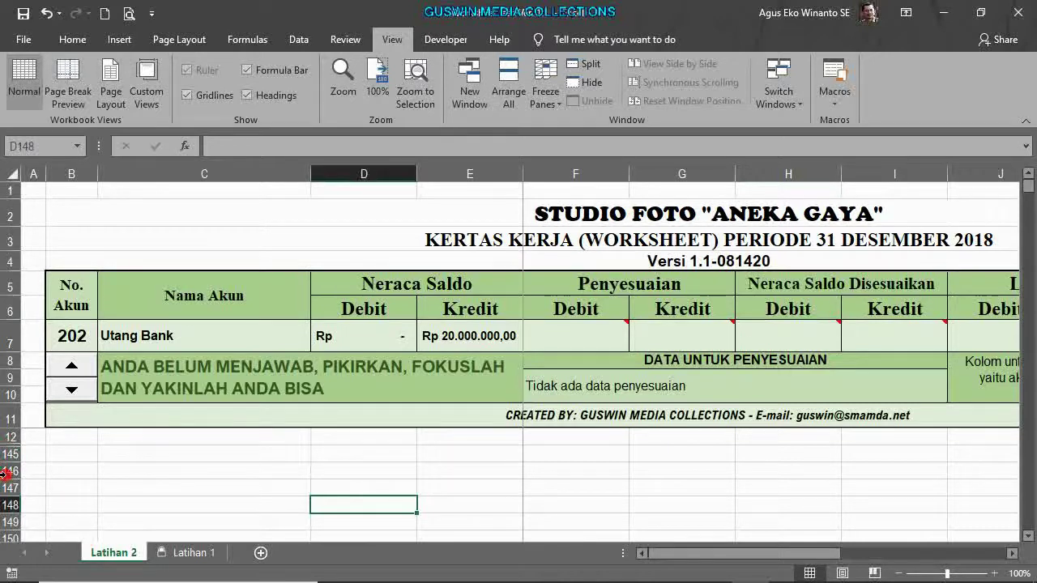
{"action": "left_click", "coordinate": [17, 431]}
{"action": "left_click", "coordinate": [9, 487]}
{"action": "left_click", "coordinate": [8, 432]}
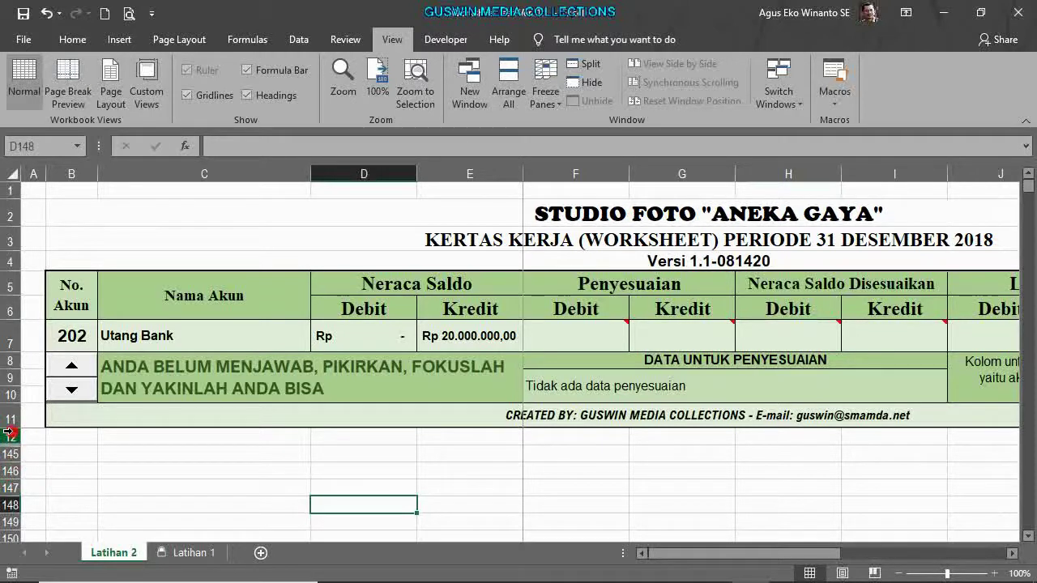
{"action": "left_click_drag", "start_coordinate": [8, 435], "coordinate": [9, 465]}
{"action": "left_click", "coordinate": [71, 508]}
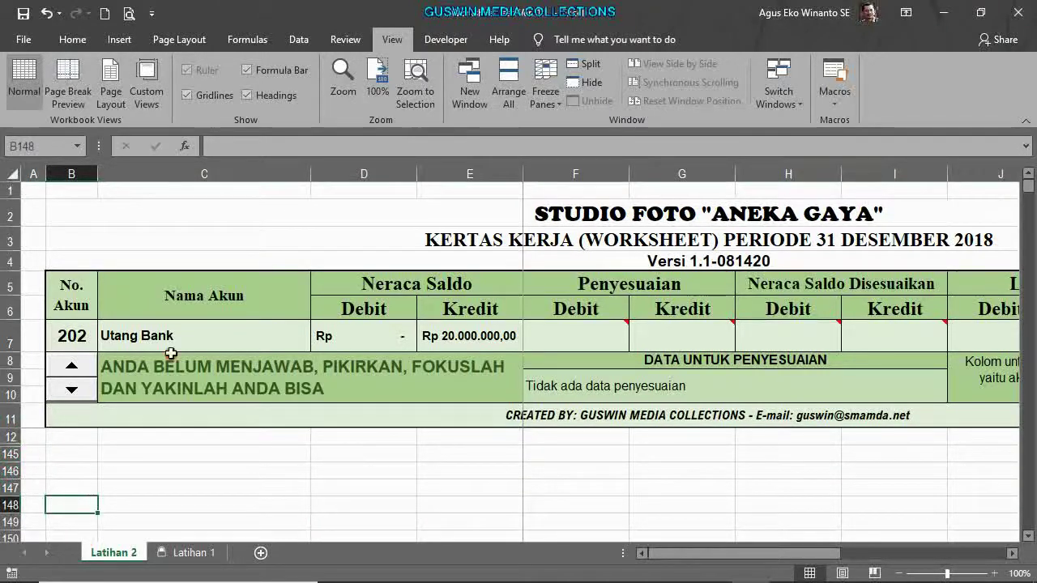
Step: On the Latihan 2 sheet, go through the questions to account 121, Peralatan Foto Grafi
{"action": "left_click", "coordinate": [79, 394]}
{"action": "left_click", "coordinate": [78, 395]}
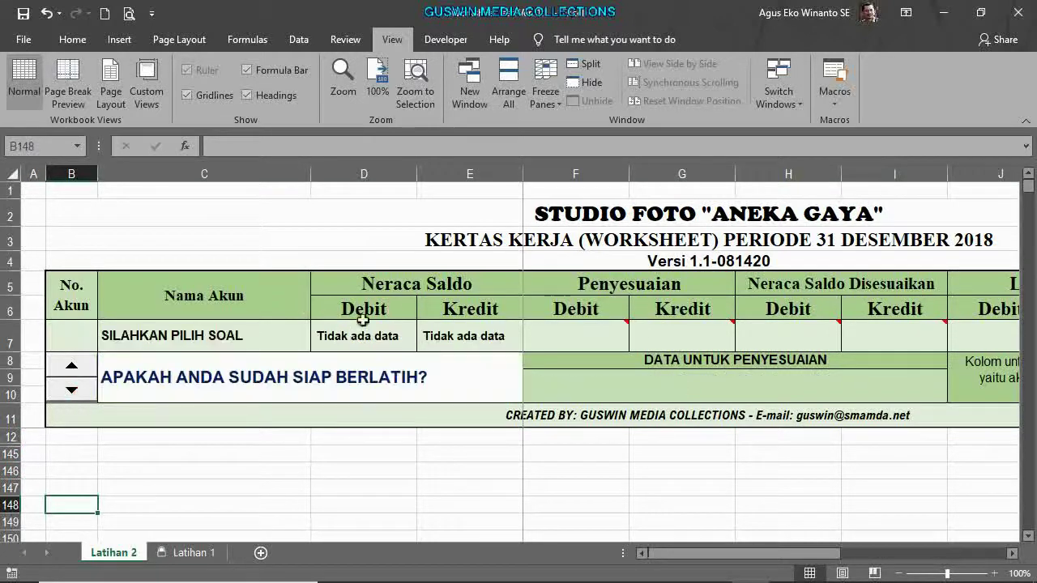
{"action": "left_click", "coordinate": [74, 401]}
{"action": "left_click", "coordinate": [69, 390]}
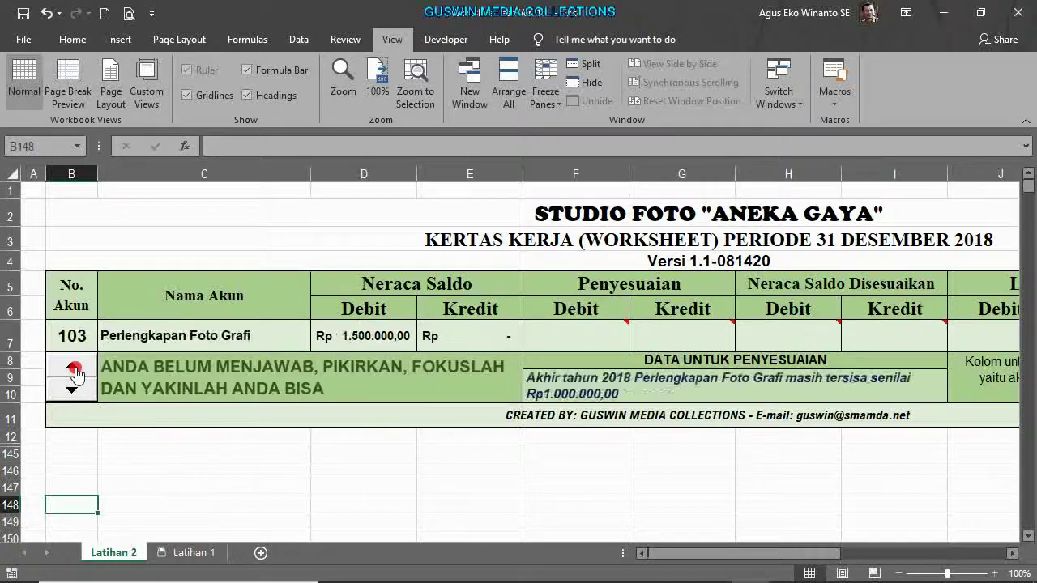
{"action": "left_click", "coordinate": [69, 389]}
{"action": "left_click", "coordinate": [68, 389]}
{"action": "left_click", "coordinate": [68, 390]}
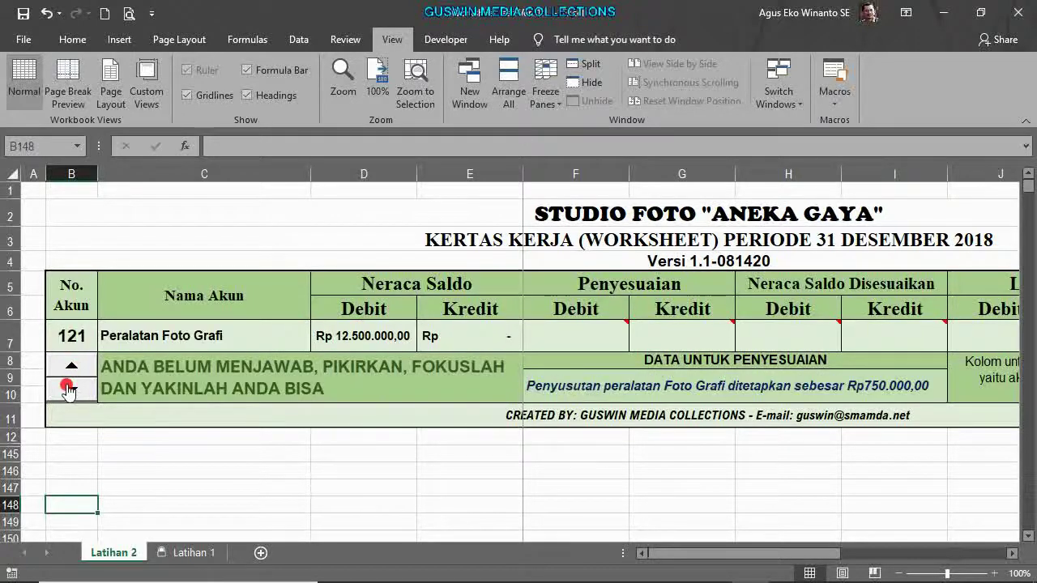
Step: Return the question selector to the starting prompt and unhide rows 13 to 144 on the Latihan 2 sheet
{"action": "left_click", "coordinate": [68, 389]}
{"action": "left_click", "coordinate": [68, 389]}
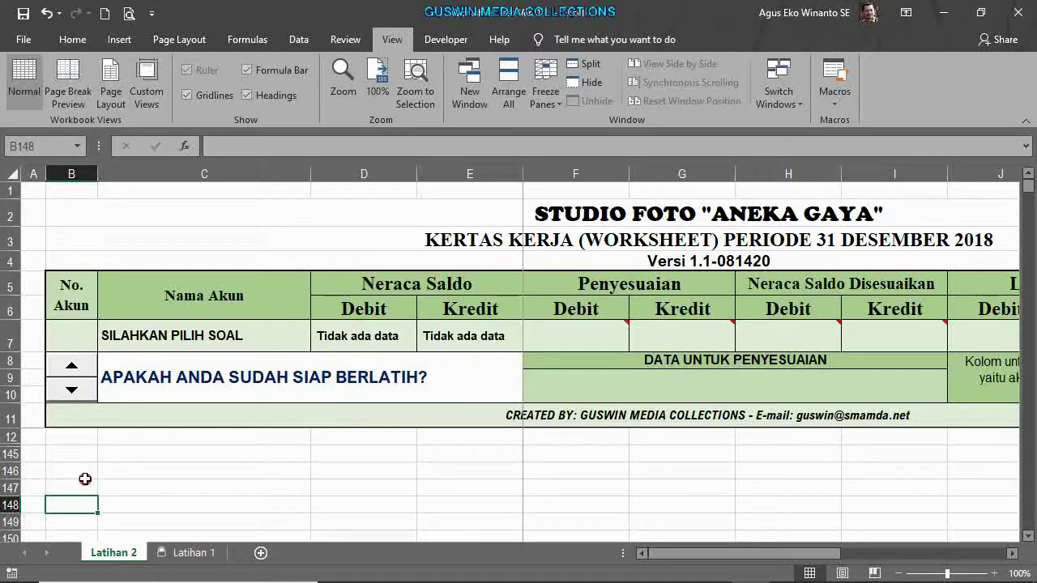
{"action": "left_click", "coordinate": [10, 435]}
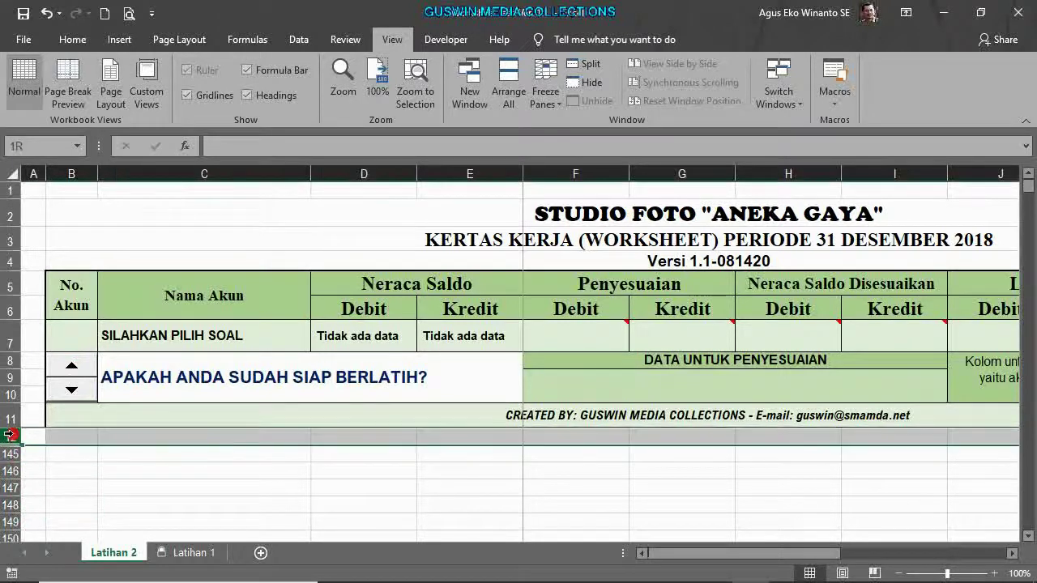
{"action": "left_click_drag", "start_coordinate": [13, 435], "coordinate": [8, 486]}
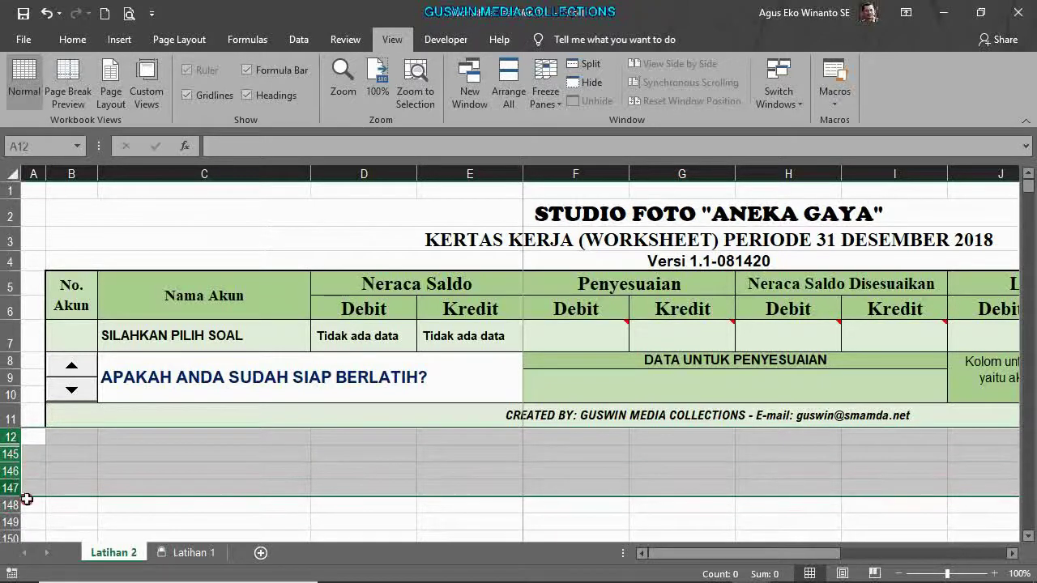
{"action": "right_click", "coordinate": [8, 455]}
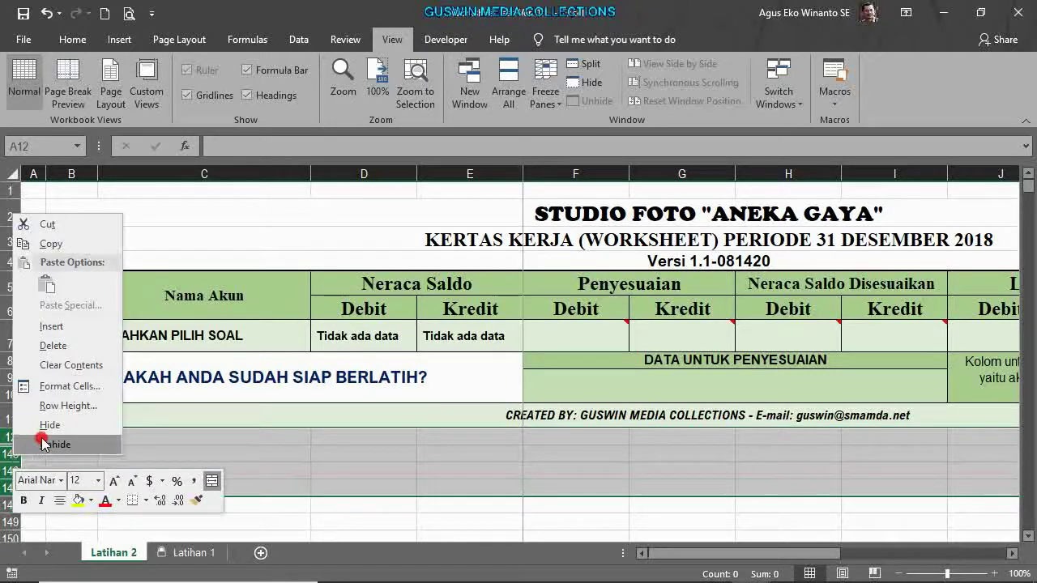
{"action": "left_click", "coordinate": [45, 445]}
{"action": "left_click", "coordinate": [123, 455]}
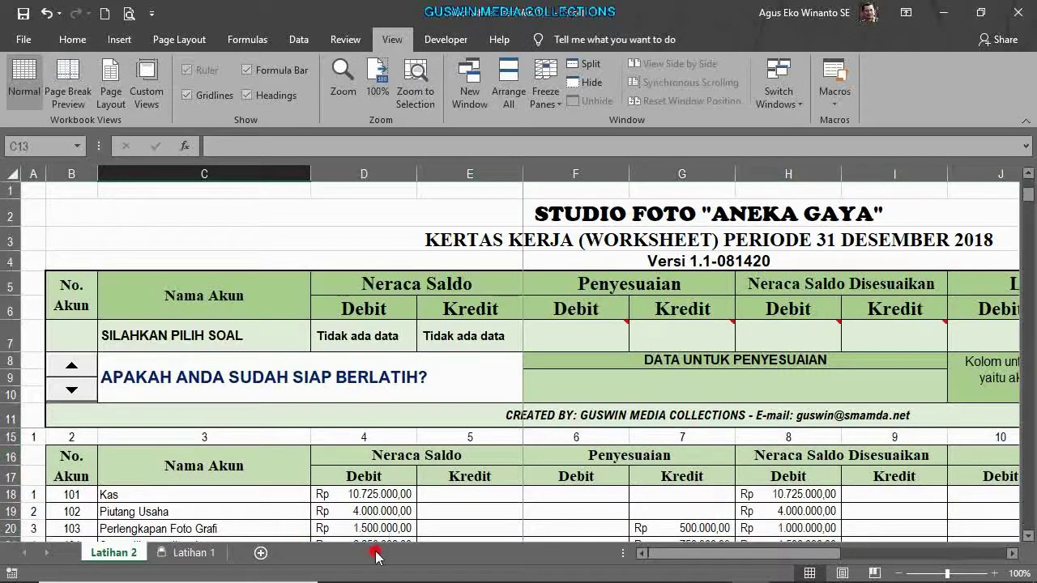
Step: Look through the account numbers and names in the answer table starting at row 15
{"action": "scroll", "coordinate": [377, 479], "scroll_direction": "down", "scroll_amount": 1}
{"action": "scroll", "coordinate": [369, 409], "scroll_direction": "down", "scroll_amount": 1}
{"action": "scroll", "coordinate": [344, 526], "scroll_direction": "up", "scroll_amount": 1}
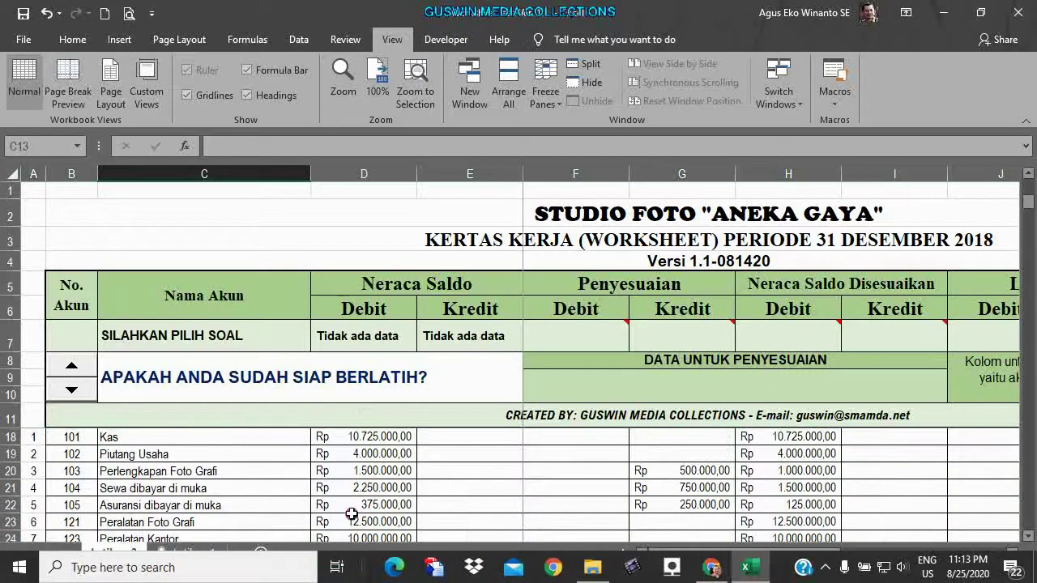
{"action": "scroll", "coordinate": [348, 510], "scroll_direction": "up", "scroll_amount": 2}
{"action": "scroll", "coordinate": [324, 512], "scroll_direction": "down", "scroll_amount": 1}
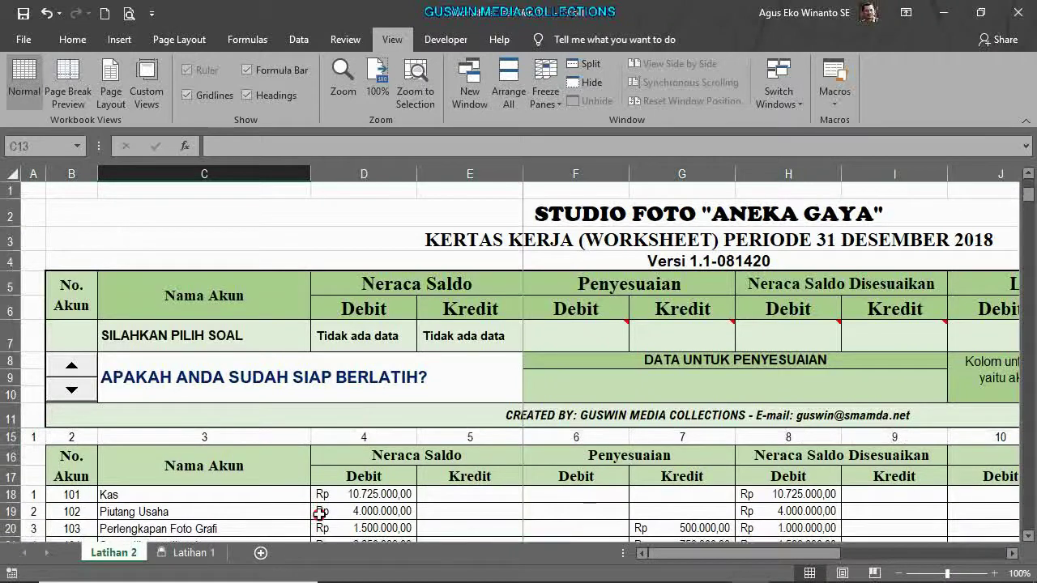
{"action": "left_click", "coordinate": [253, 506]}
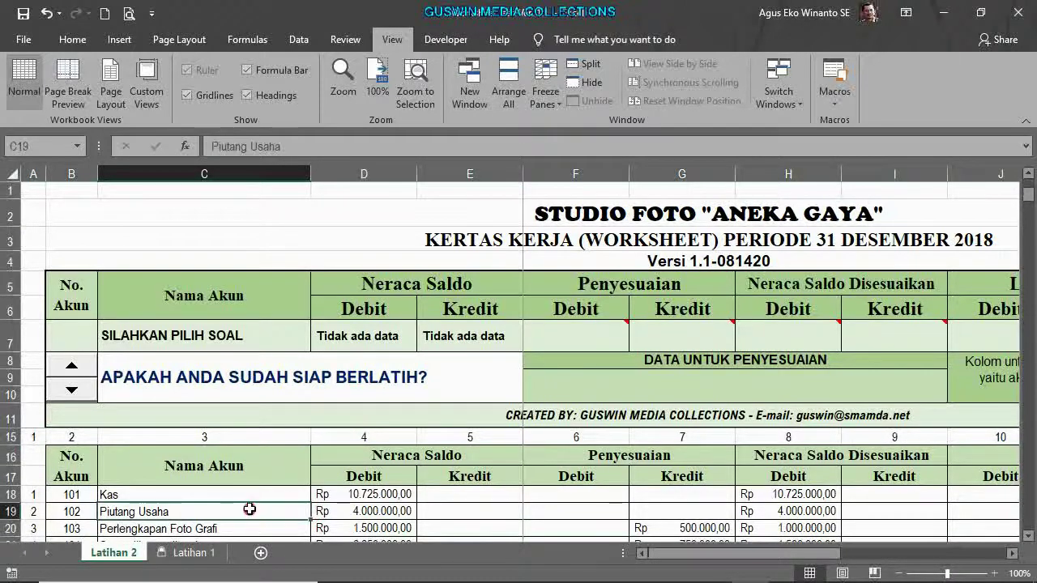
{"action": "scroll", "coordinate": [196, 507], "scroll_direction": "down", "scroll_amount": 1}
{"action": "scroll", "coordinate": [162, 501], "scroll_direction": "down", "scroll_amount": 2}
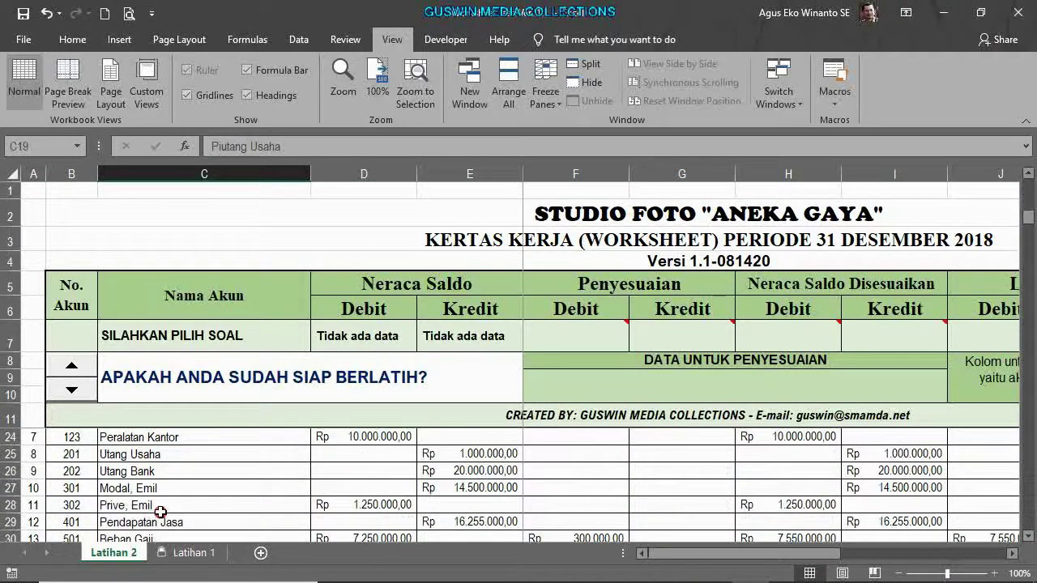
{"action": "scroll", "coordinate": [160, 512], "scroll_direction": "up", "scroll_amount": 3}
Step: Examine the Neraca Saldo debit and credit amounts and the total formulas in D36 and E36
{"action": "left_click", "coordinate": [344, 486]}
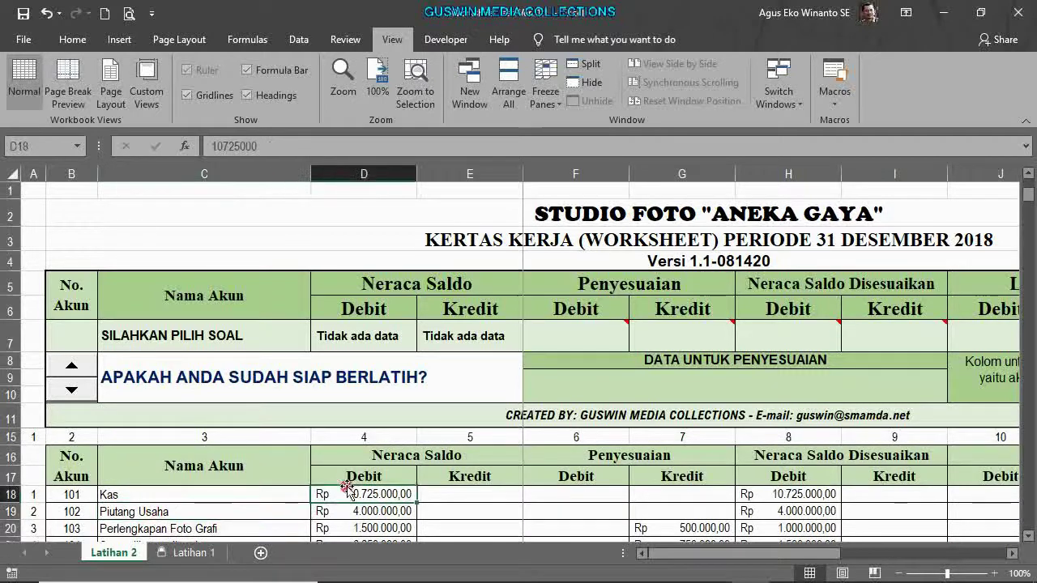
{"action": "left_click", "coordinate": [469, 488]}
{"action": "scroll", "coordinate": [467, 490], "scroll_direction": "down", "scroll_amount": 3}
{"action": "scroll", "coordinate": [467, 490], "scroll_direction": "down", "scroll_amount": 3}
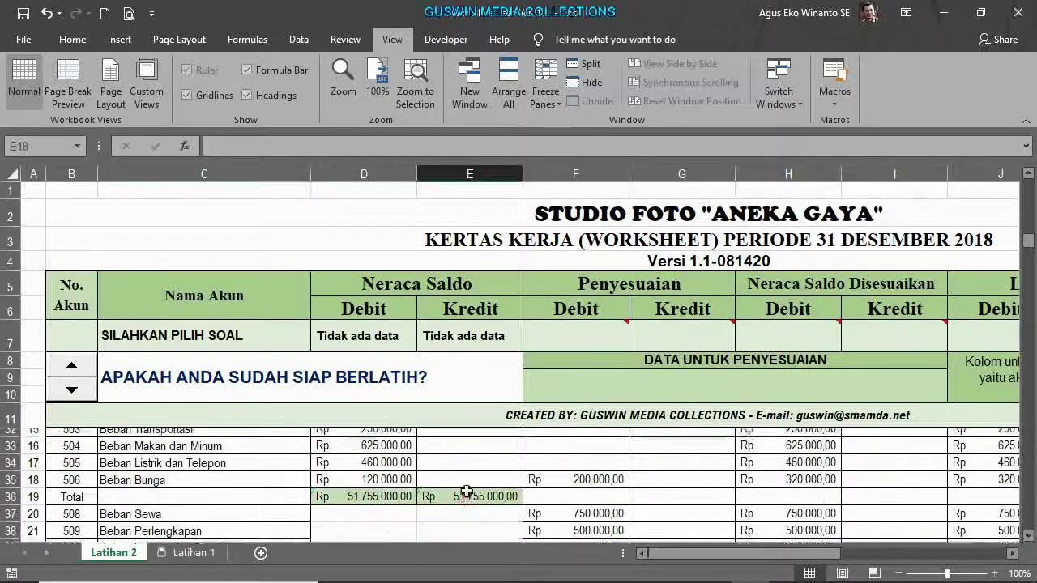
{"action": "left_click", "coordinate": [421, 517]}
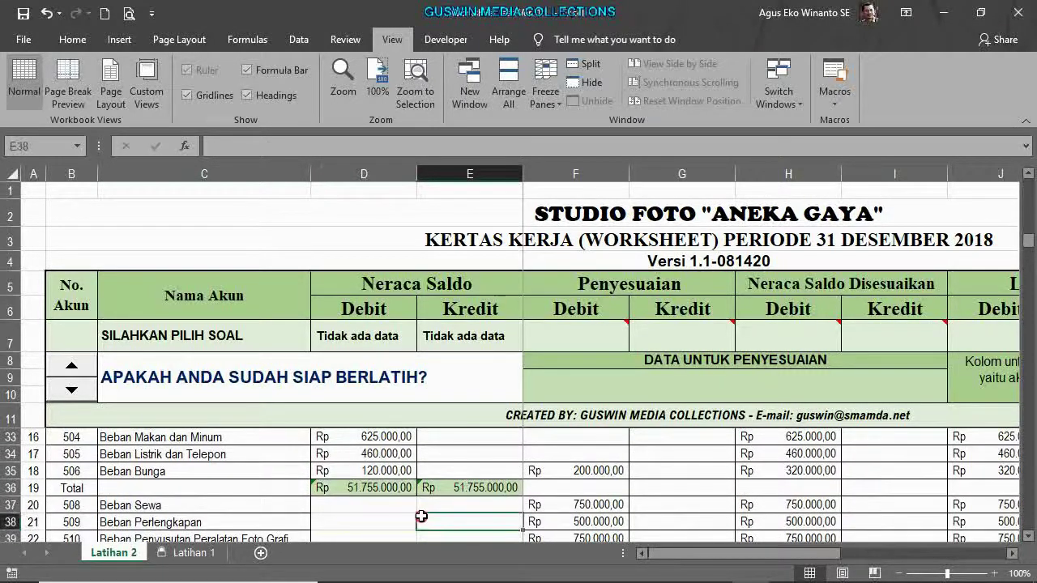
{"action": "left_click", "coordinate": [368, 491]}
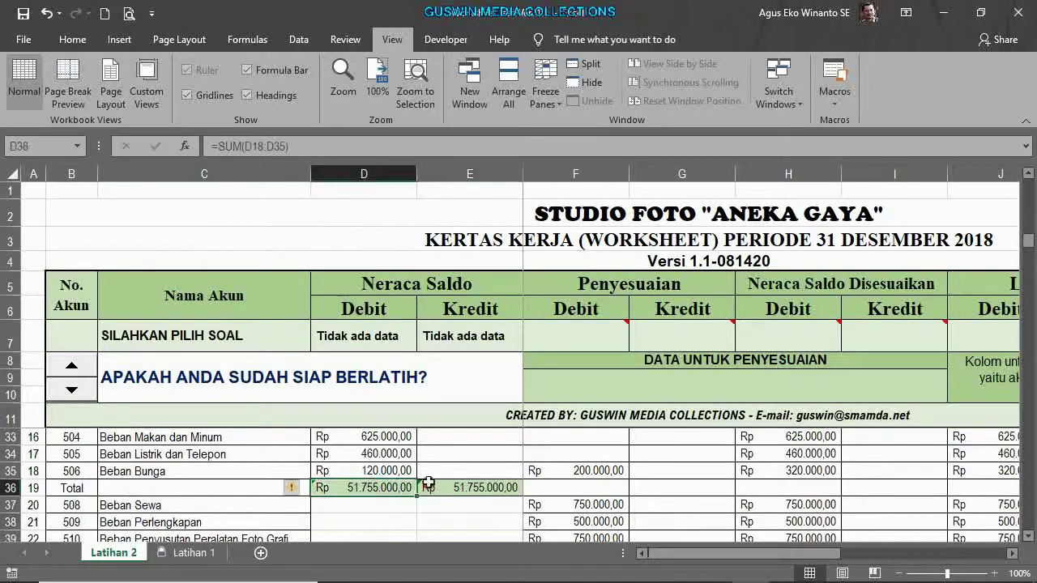
{"action": "left_click", "coordinate": [455, 484]}
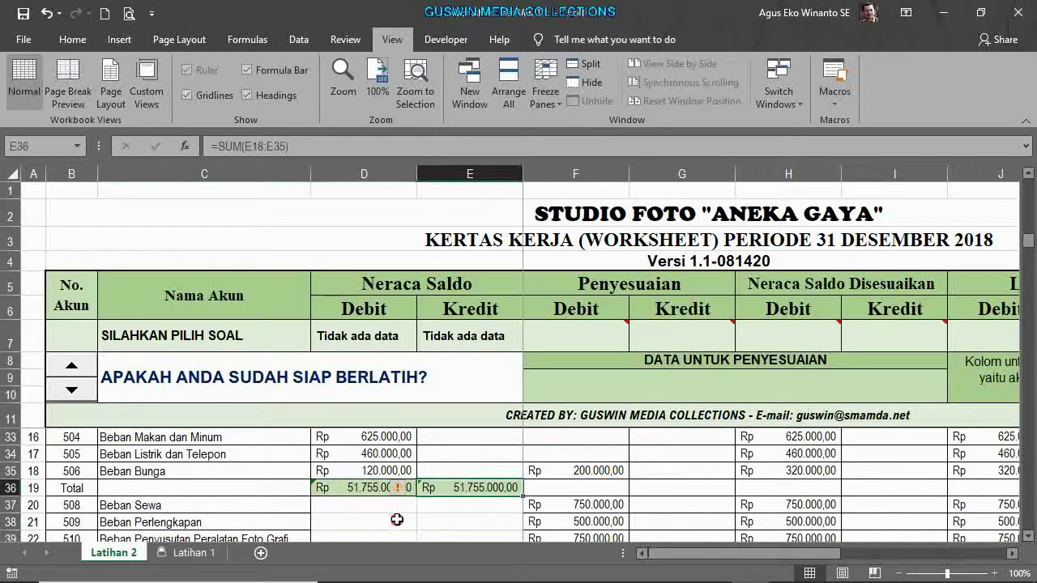
{"action": "scroll", "coordinate": [397, 520], "scroll_direction": "up", "scroll_amount": 1}
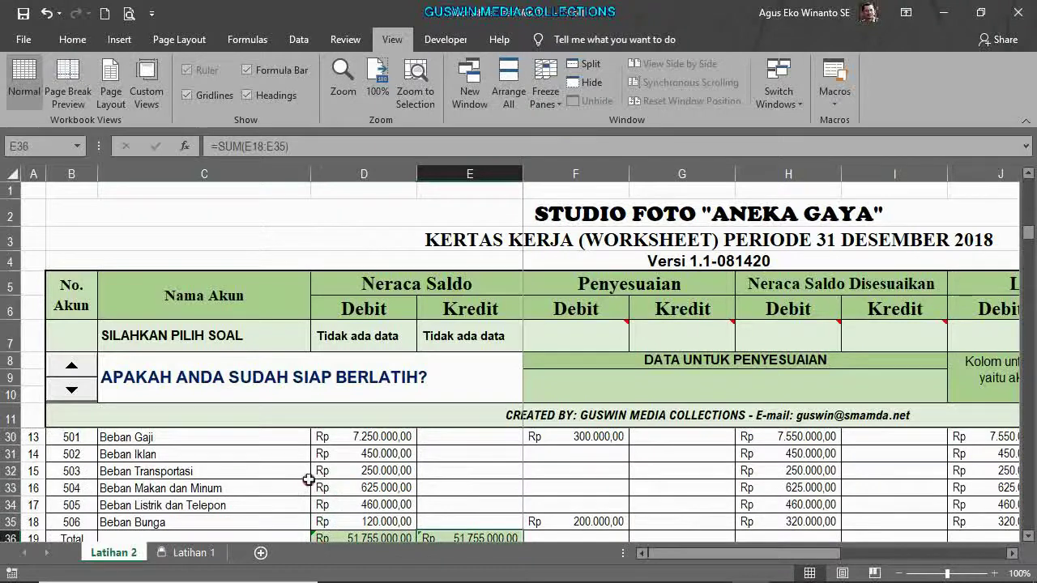
{"action": "left_click", "coordinate": [345, 39]}
{"action": "left_click", "coordinate": [377, 487]}
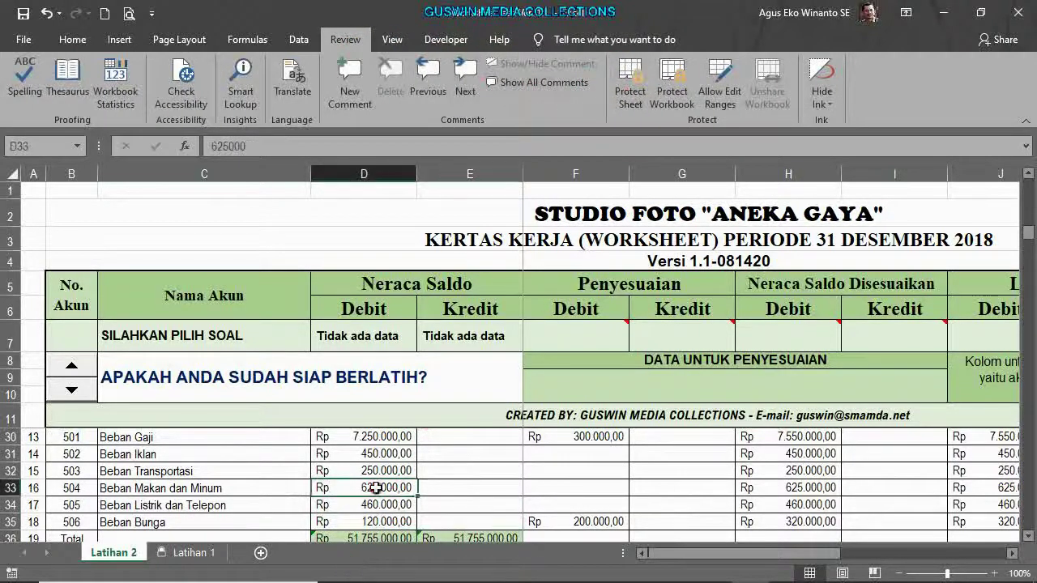
{"action": "scroll", "coordinate": [453, 529], "scroll_direction": "up", "scroll_amount": 5}
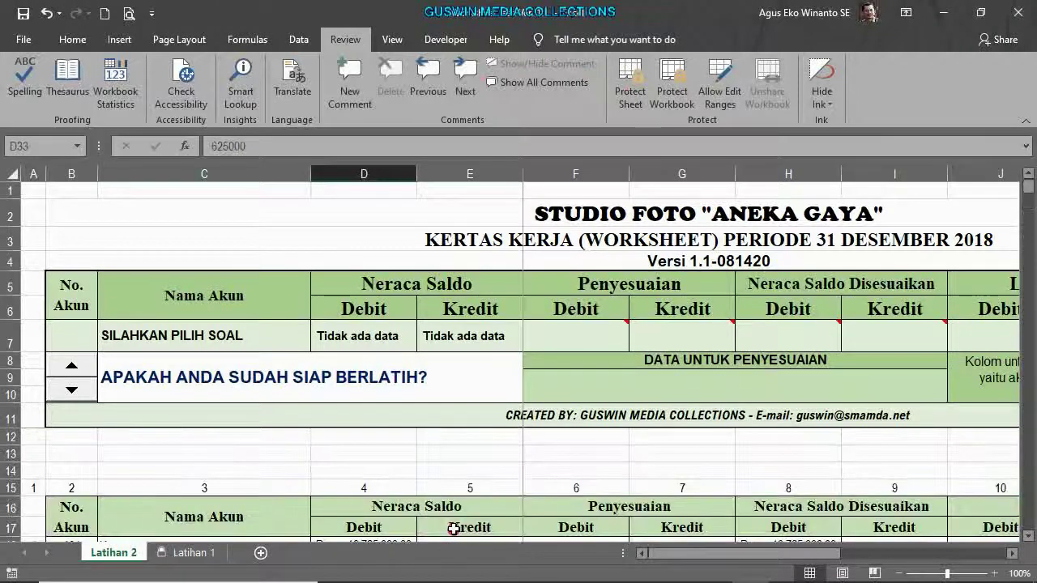
Step: Examine the adjustment notes in column N, including rows 18, 19, 23 and 28, and return to the first worksheet columns
{"action": "left_click_drag", "start_coordinate": [672, 551], "coordinate": [844, 551]}
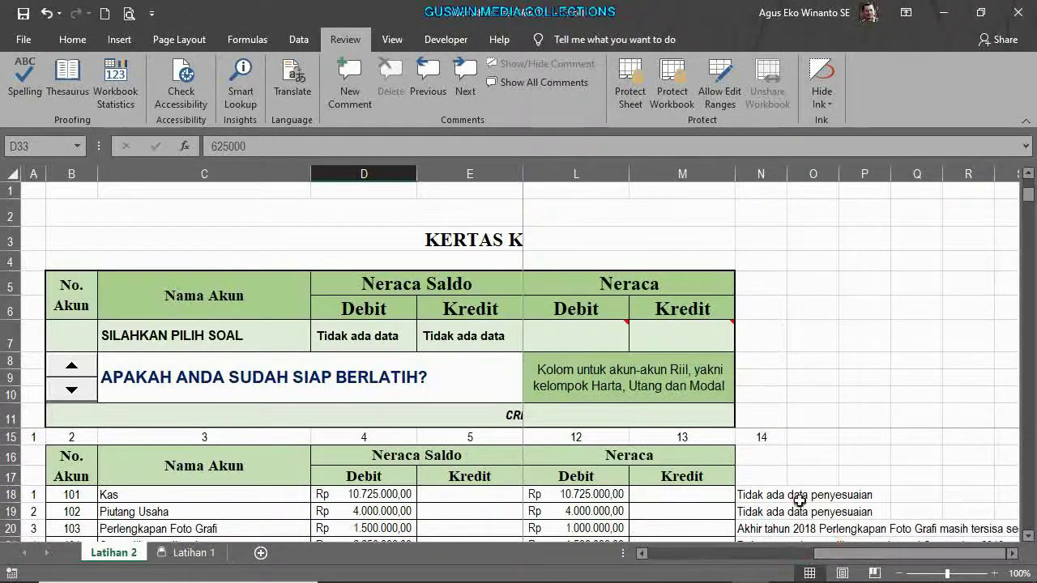
{"action": "left_click", "coordinate": [749, 495]}
{"action": "scroll", "coordinate": [753, 519], "scroll_direction": "down", "scroll_amount": 1}
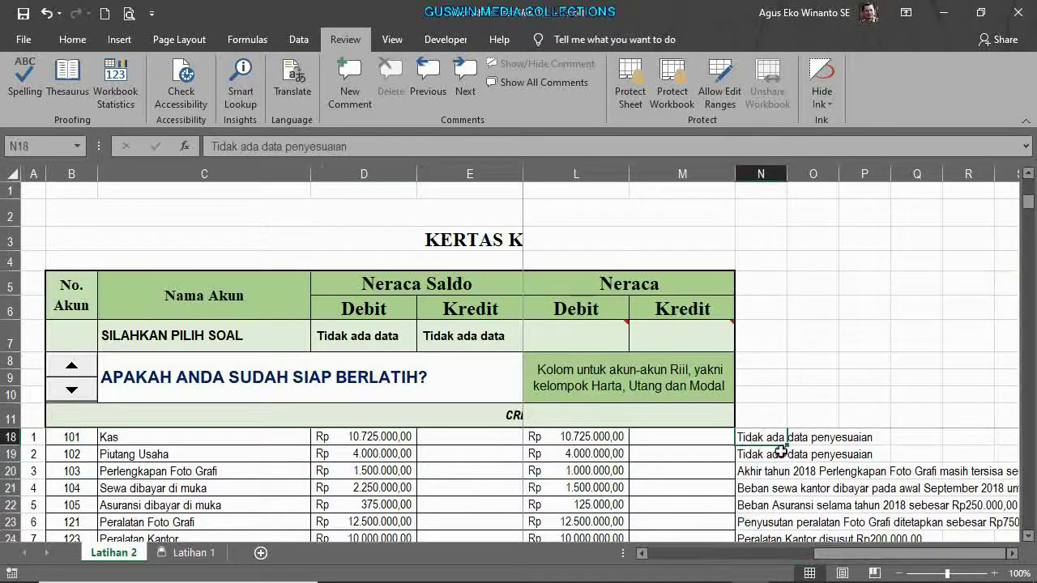
{"action": "left_click", "coordinate": [762, 457]}
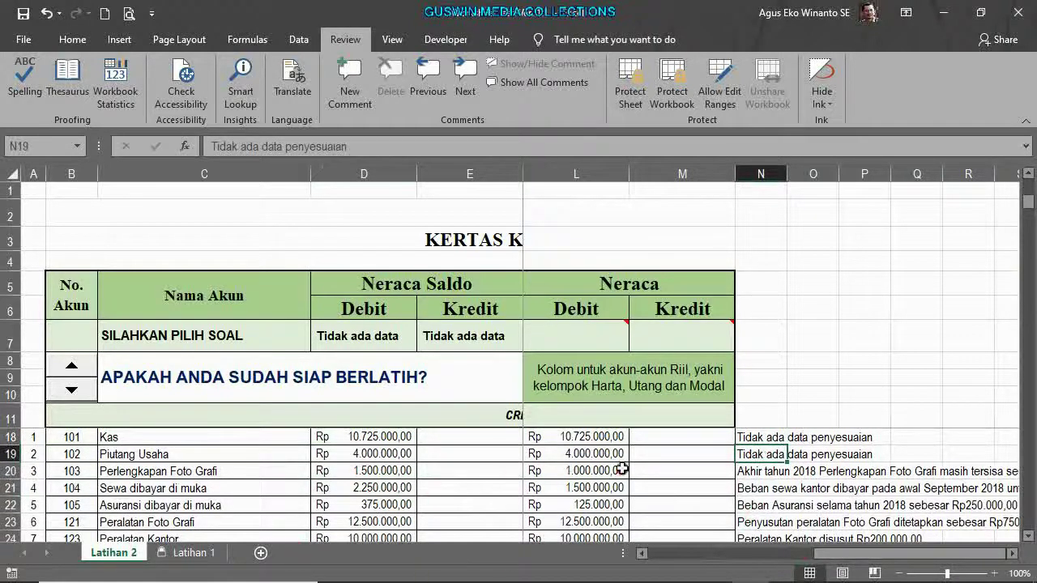
{"action": "scroll", "coordinate": [786, 475], "scroll_direction": "down", "scroll_amount": 1}
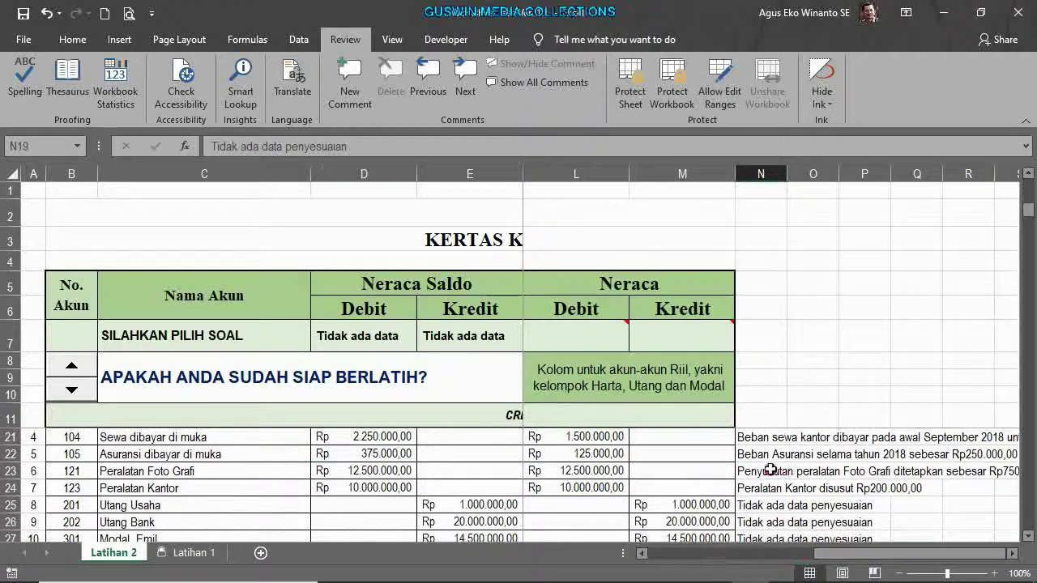
{"action": "left_click", "coordinate": [766, 471]}
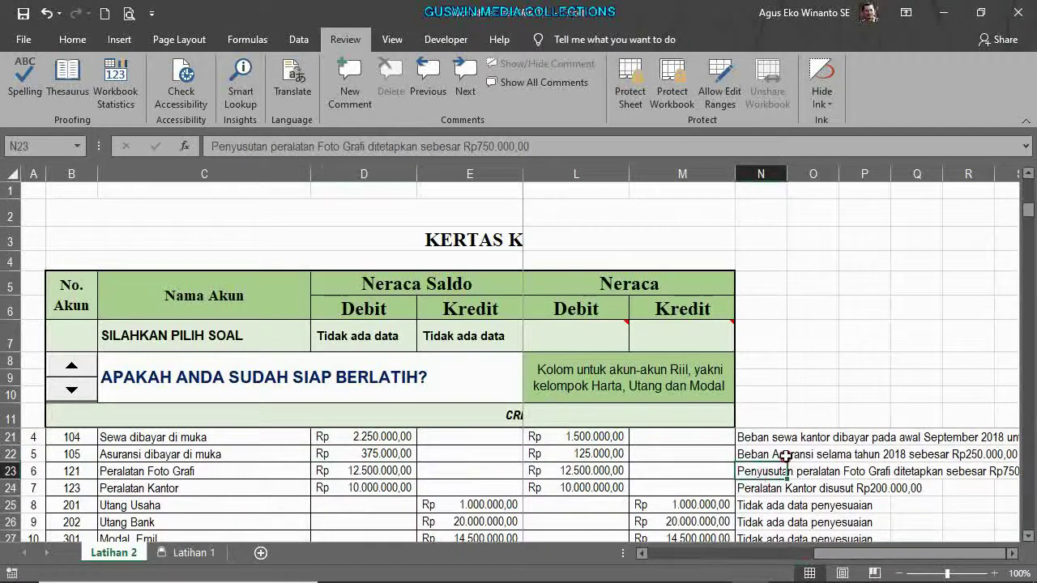
{"action": "scroll", "coordinate": [786, 456], "scroll_direction": "down", "scroll_amount": 1}
{"action": "left_click", "coordinate": [759, 503]}
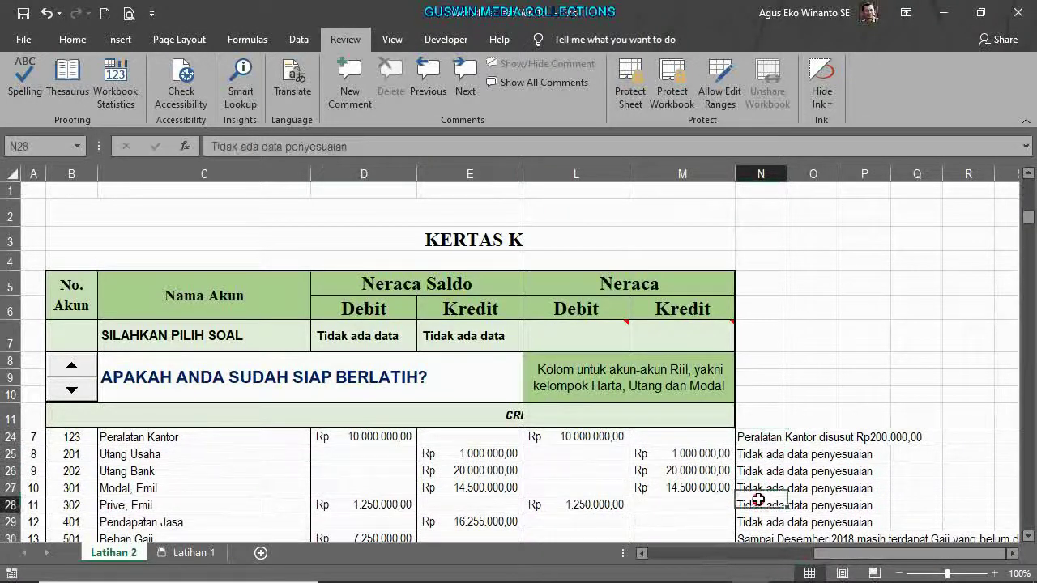
{"action": "scroll", "coordinate": [759, 503], "scroll_direction": "up", "scroll_amount": 3}
{"action": "scroll", "coordinate": [759, 503], "scroll_direction": "down", "scroll_amount": 1}
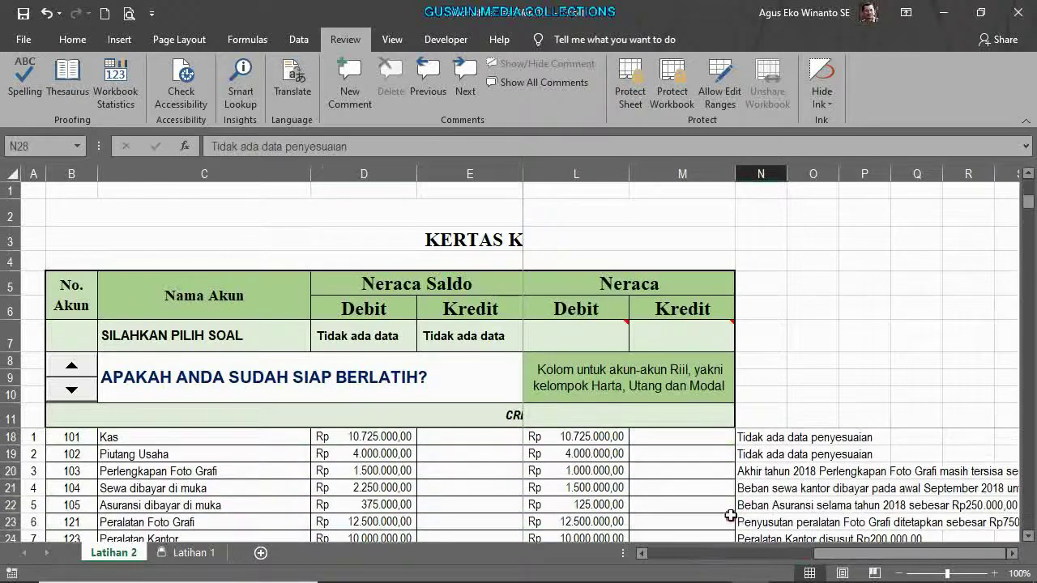
{"action": "left_click_drag", "start_coordinate": [826, 554], "coordinate": [656, 554]}
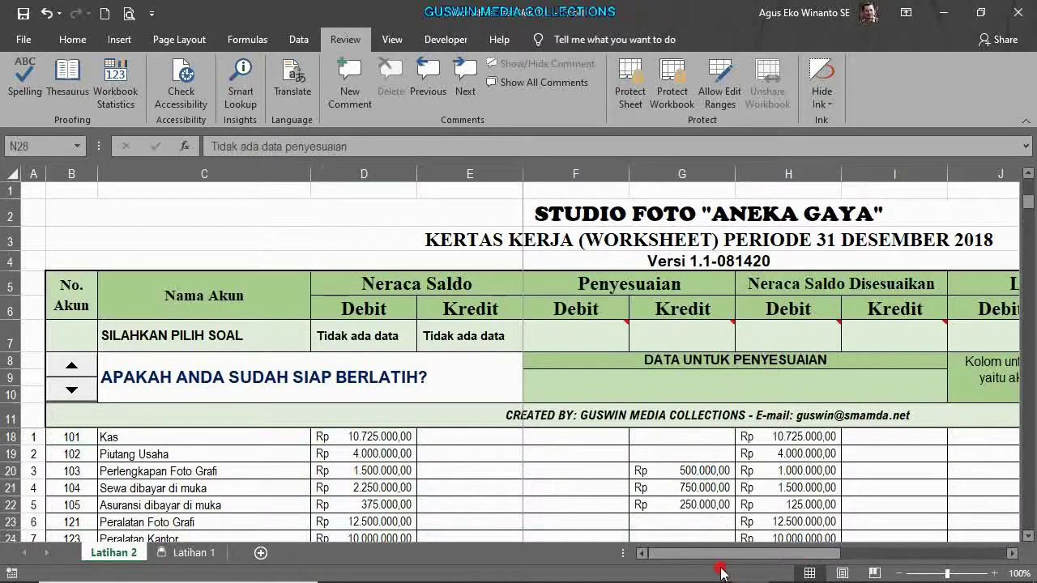
{"action": "left_click_drag", "start_coordinate": [724, 555], "coordinate": [934, 543]}
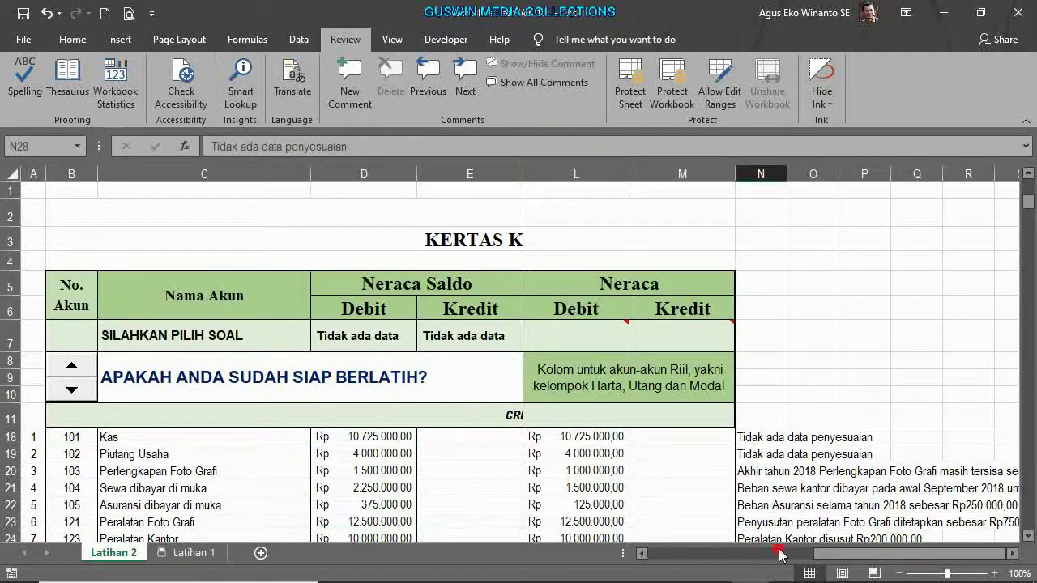
{"action": "left_click_drag", "start_coordinate": [852, 553], "coordinate": [591, 579]}
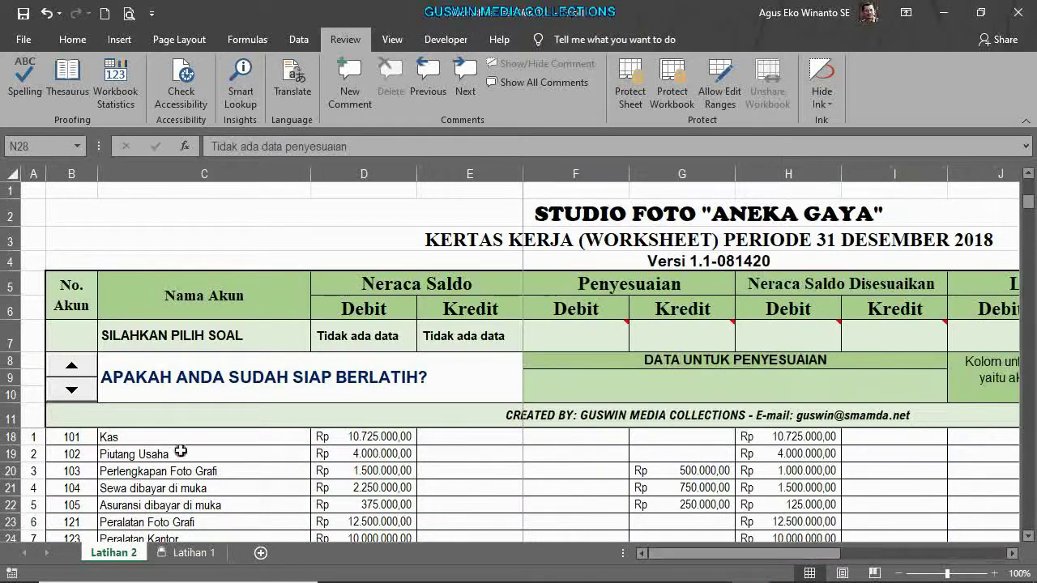
Step: Change the name of account 101 in cell C18 to KAS
{"action": "left_click", "coordinate": [75, 372]}
{"action": "left_click", "coordinate": [73, 363]}
{"action": "left_click", "coordinate": [129, 439]}
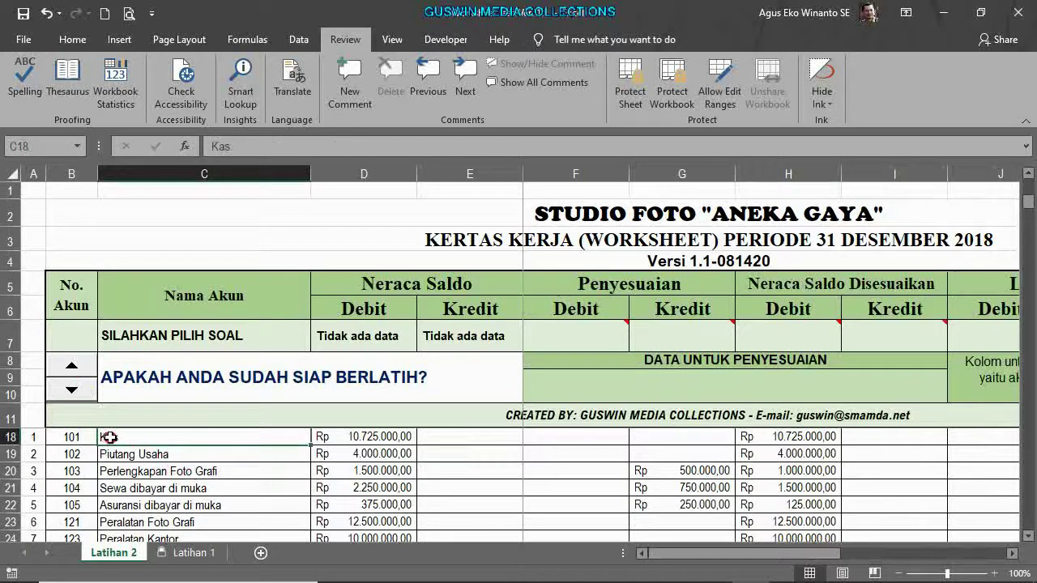
{"action": "type", "text": "KAS"}
{"action": "key", "text": "Return"}
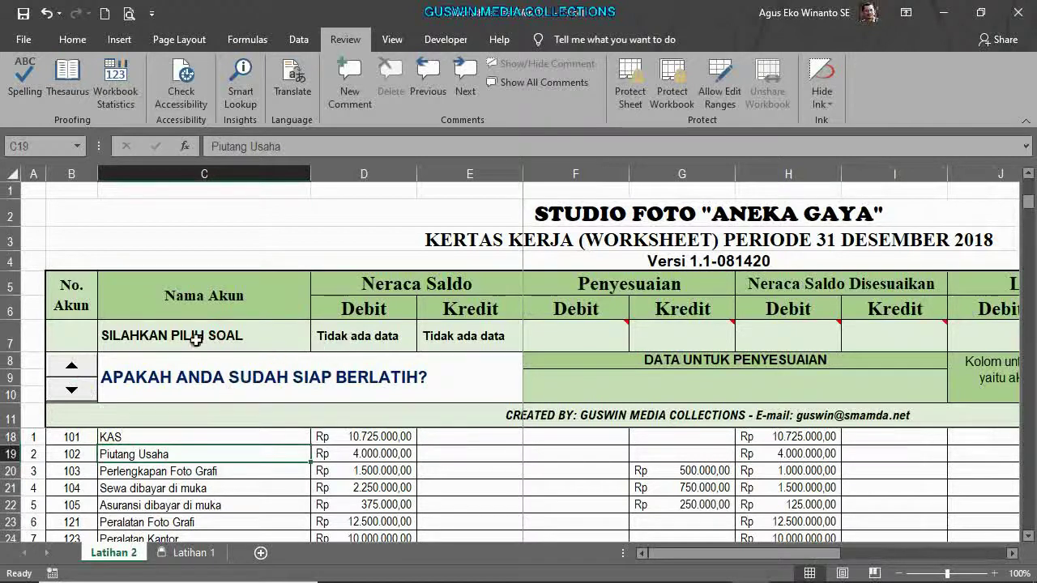
Step: Go through the question selector to display the question for account 101
{"action": "left_click", "coordinate": [79, 368]}
{"action": "left_click", "coordinate": [72, 389]}
{"action": "left_click", "coordinate": [76, 369]}
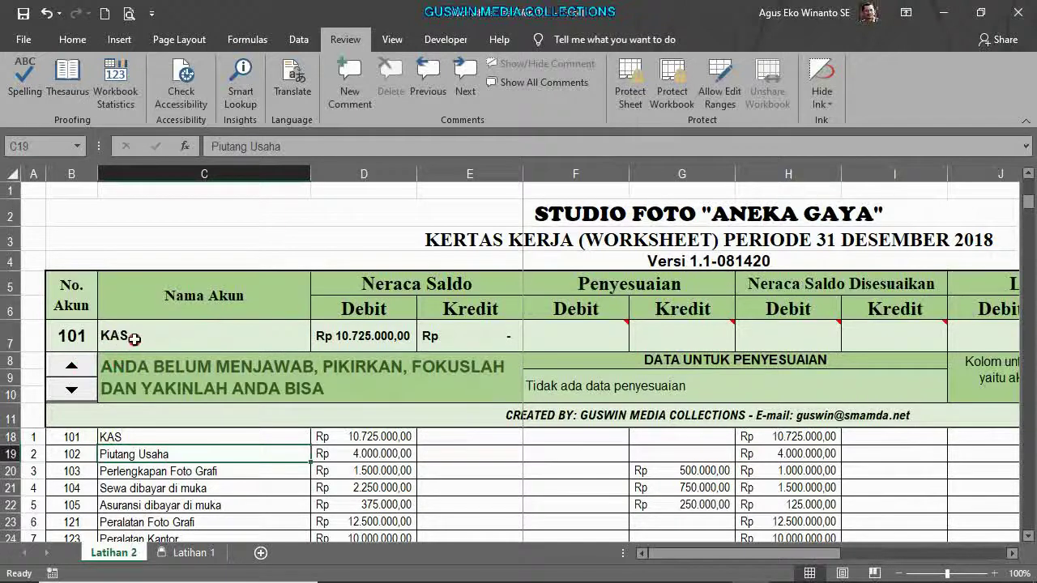
Step: Set the account name in cell C18 back to Kas
{"action": "left_click", "coordinate": [117, 437]}
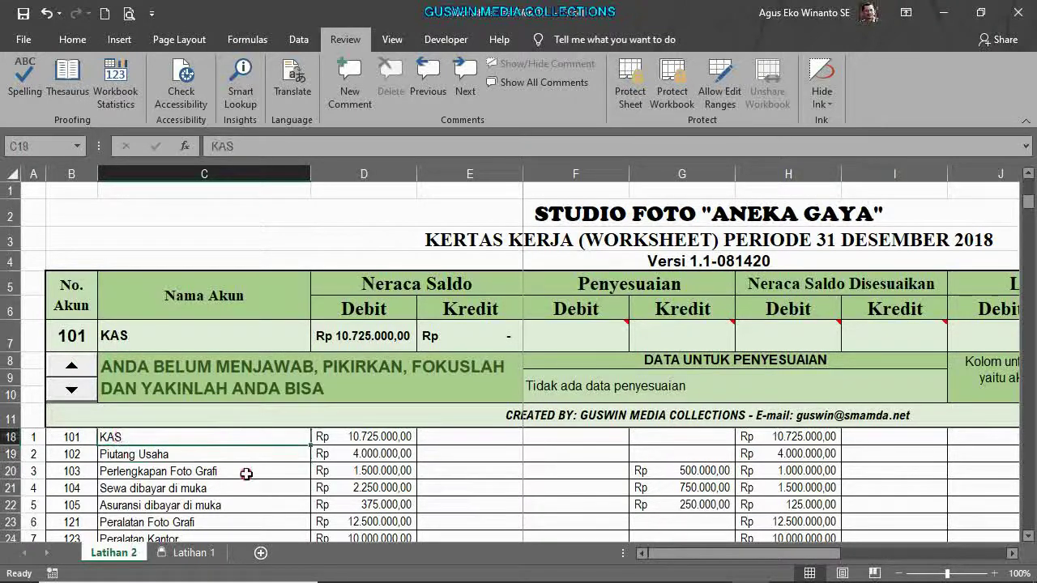
{"action": "type", "text": "Kas"}
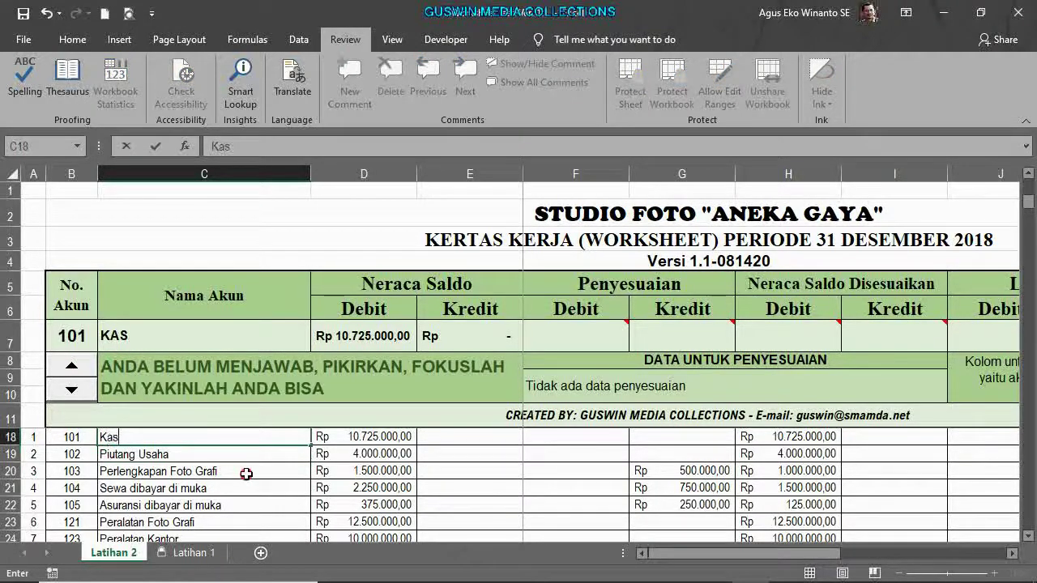
{"action": "key", "text": "Return"}
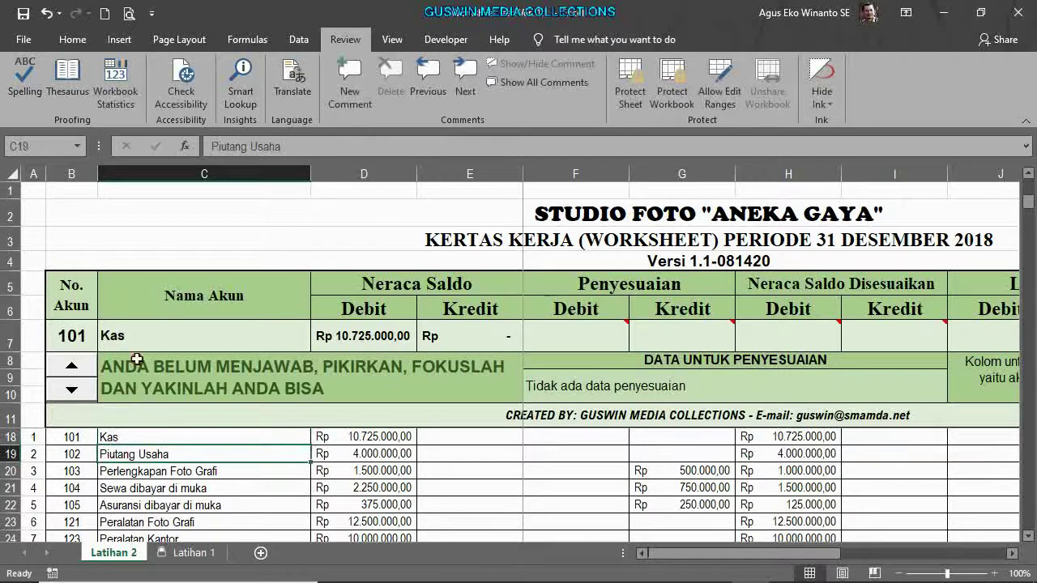
Step: Set the Neraca Saldo debit amount for Kas in cell D18 to 100000000
{"action": "scroll", "coordinate": [148, 490], "scroll_direction": "down", "scroll_amount": 1}
{"action": "scroll", "coordinate": [210, 451], "scroll_direction": "up", "scroll_amount": 1}
{"action": "scroll", "coordinate": [221, 447], "scroll_direction": "up", "scroll_amount": 1}
{"action": "left_click", "coordinate": [361, 493]}
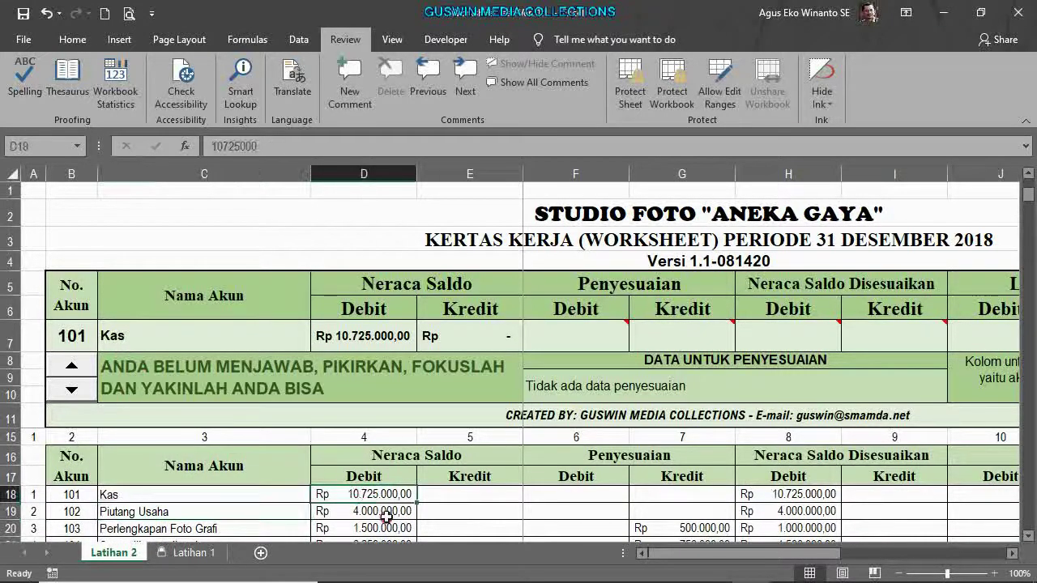
{"action": "scroll", "coordinate": [386, 517], "scroll_direction": "down", "scroll_amount": 1}
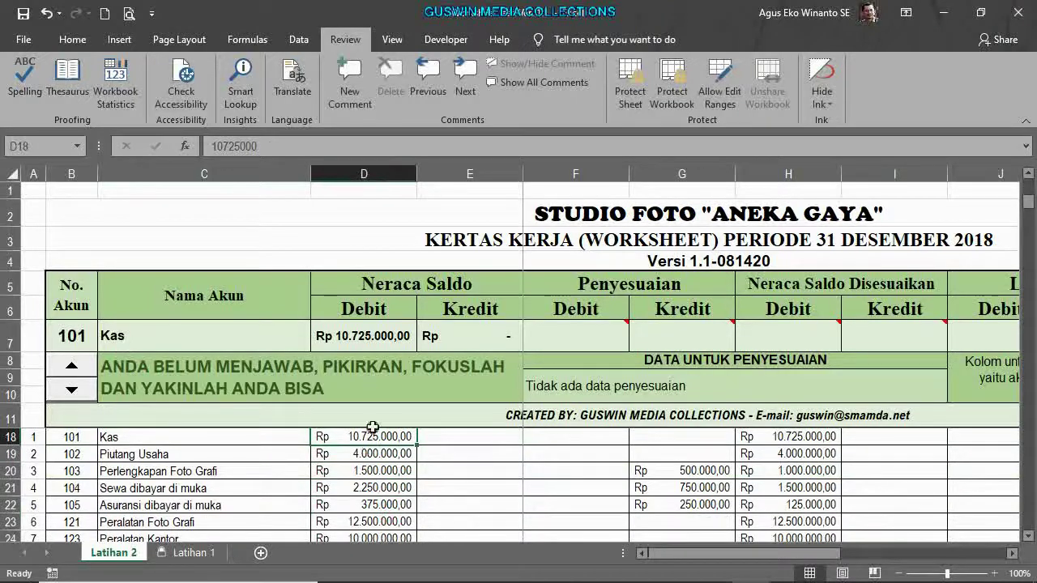
{"action": "type", "text": "10"}
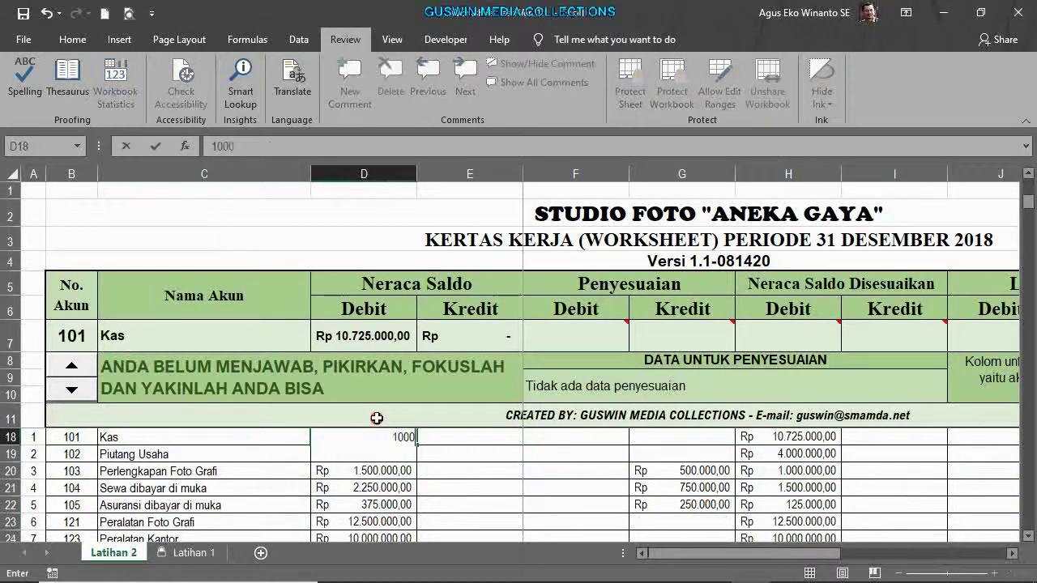
{"action": "key", "text": "Left"}
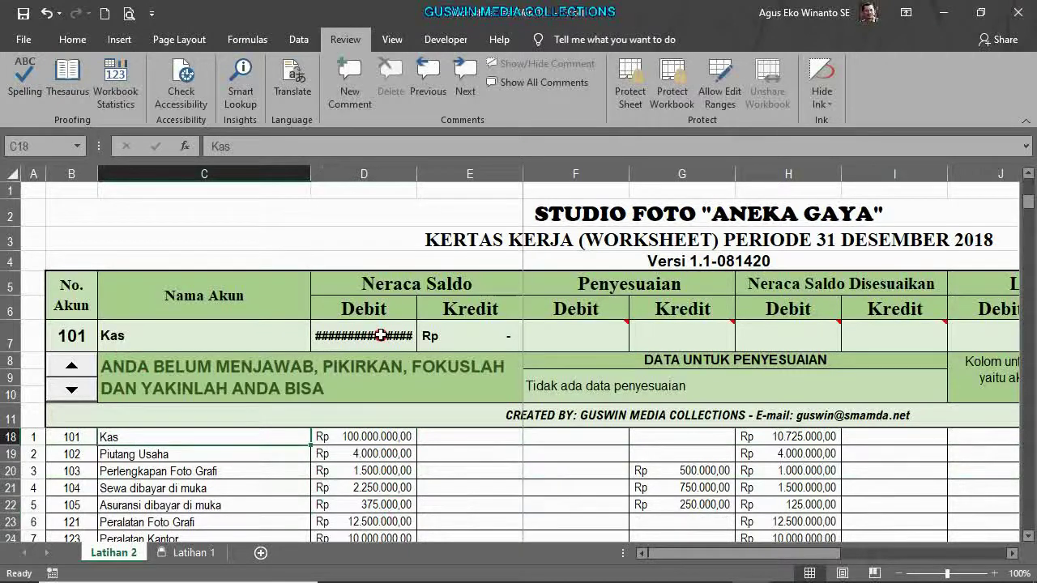
Step: Set the Neraca Saldo debit amount for Kas in cell D18 to 5000000
{"action": "left_click", "coordinate": [379, 440]}
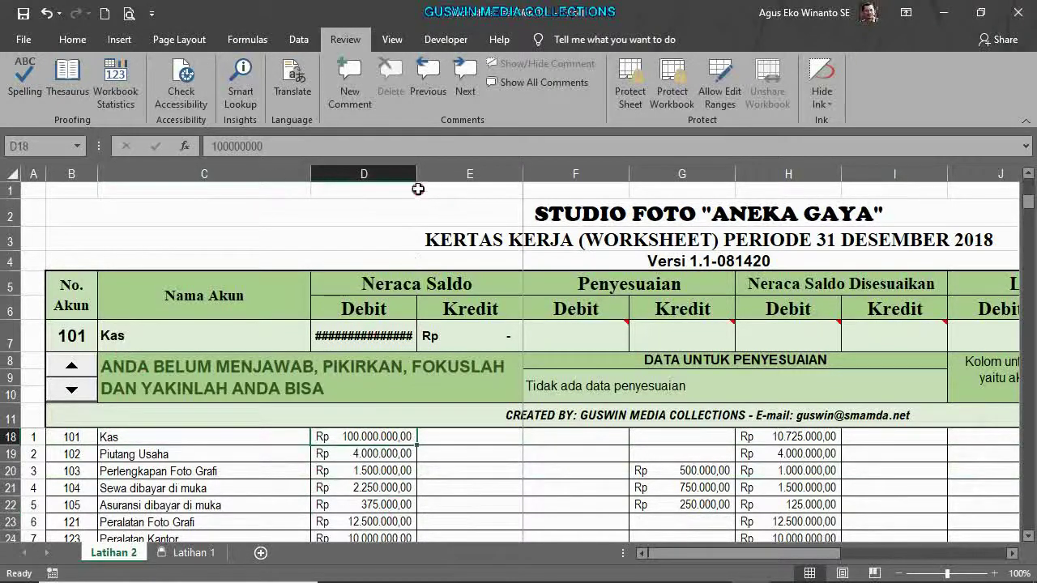
{"action": "left_click", "coordinate": [376, 437]}
{"action": "type", "text": "5"}
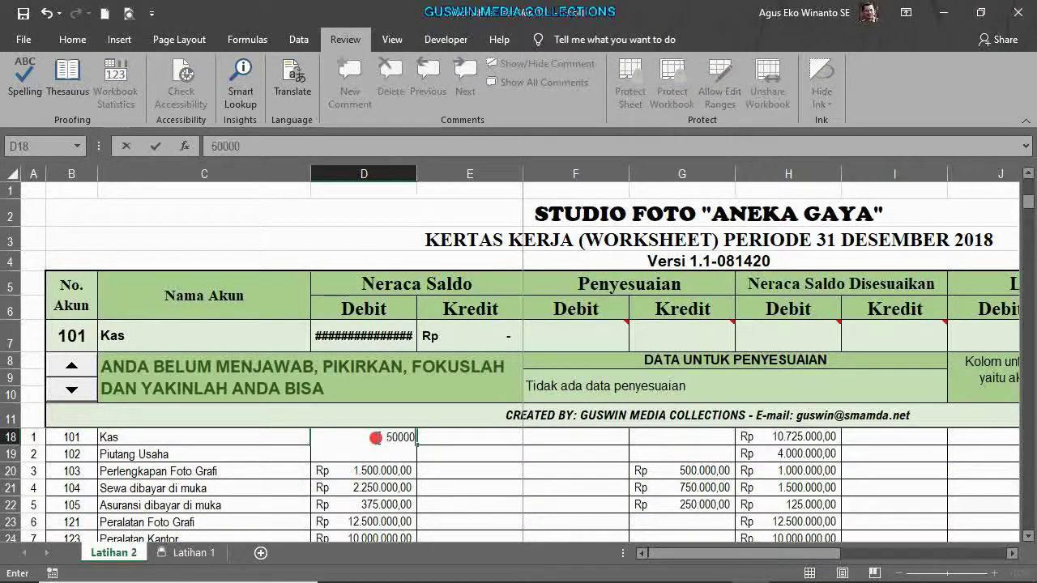
{"action": "key", "text": "Return"}
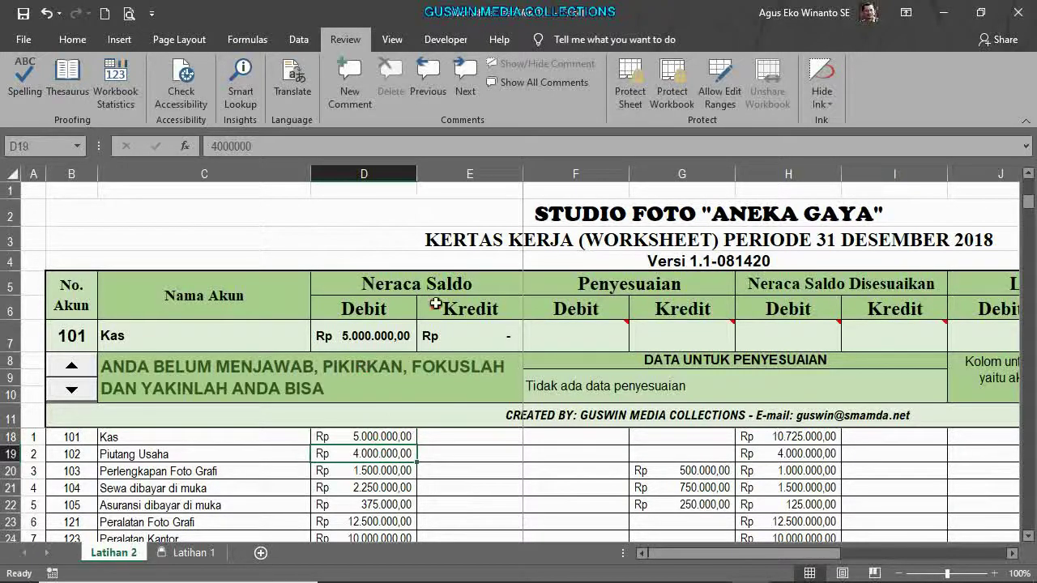
Step: Examine the full feedback message formula in cell C8, restore the one-line formula display, and check the account name in C7
{"action": "left_click", "coordinate": [323, 369]}
{"action": "left_click_drag", "start_coordinate": [421, 159], "coordinate": [426, 212]}
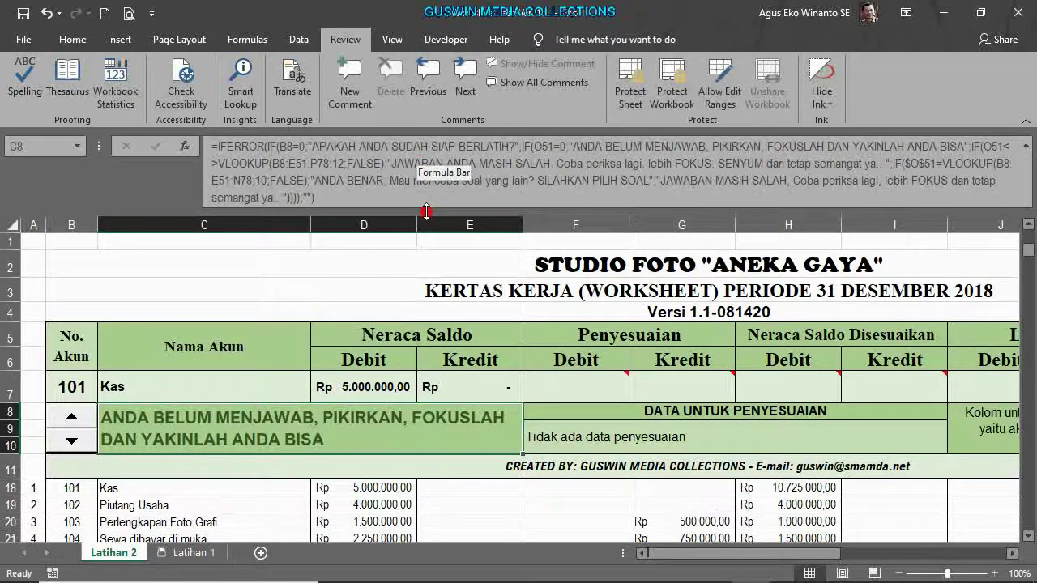
{"action": "left_click_drag", "start_coordinate": [426, 212], "coordinate": [420, 152]}
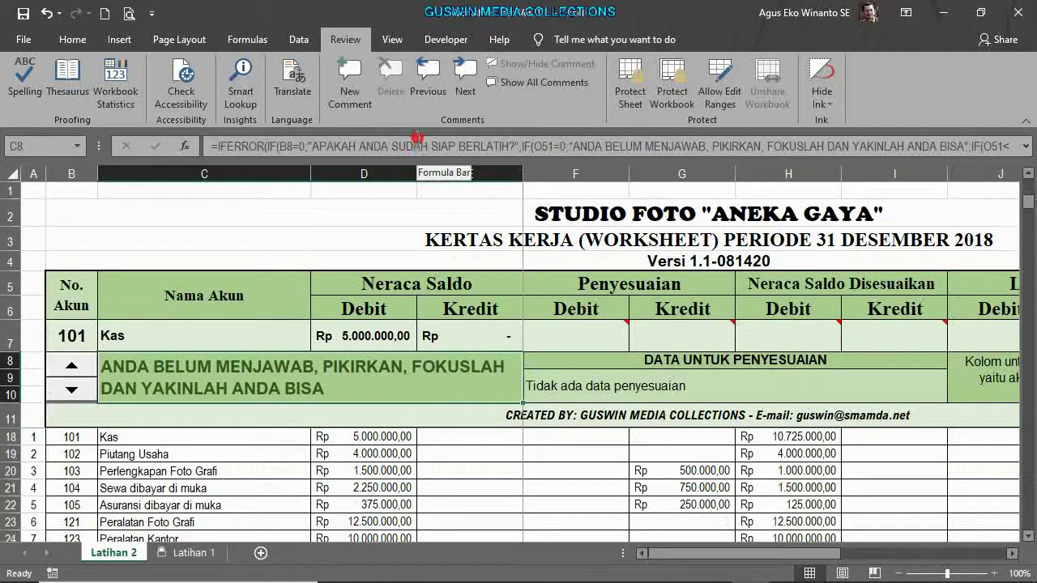
{"action": "left_click", "coordinate": [236, 339]}
{"action": "left_click", "coordinate": [225, 377]}
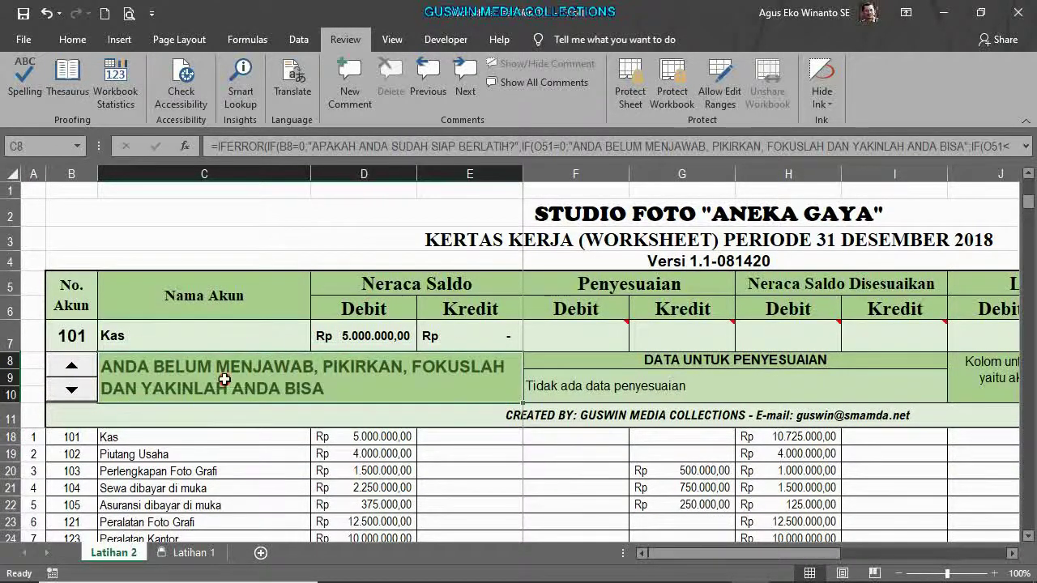
Step: Examine the adjustment data formula in F9, answer cells F7 and G7, and the hints under Laba/Rugi and Neraca
{"action": "left_click", "coordinate": [597, 385]}
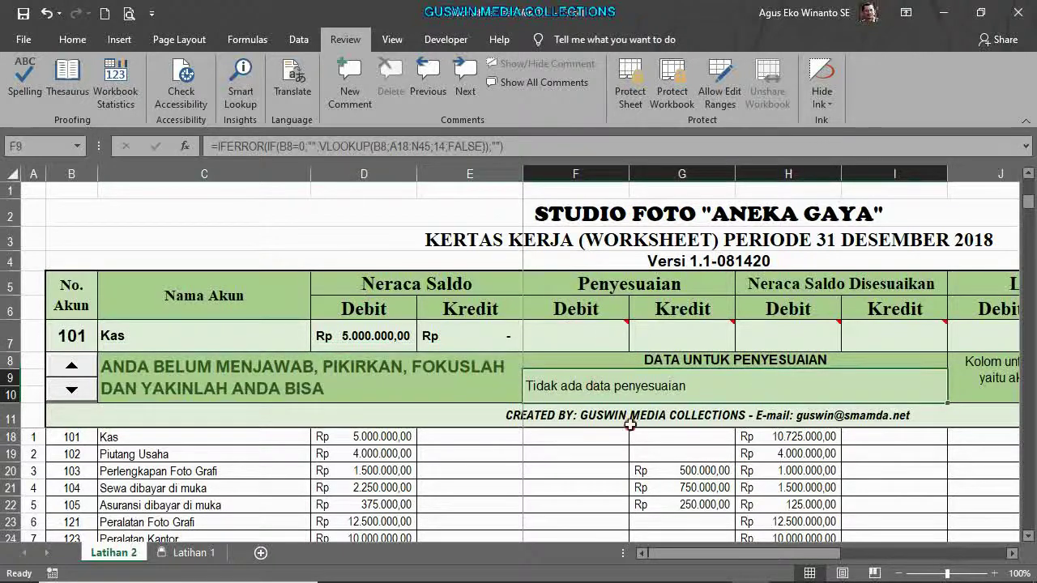
{"action": "left_click", "coordinate": [602, 340]}
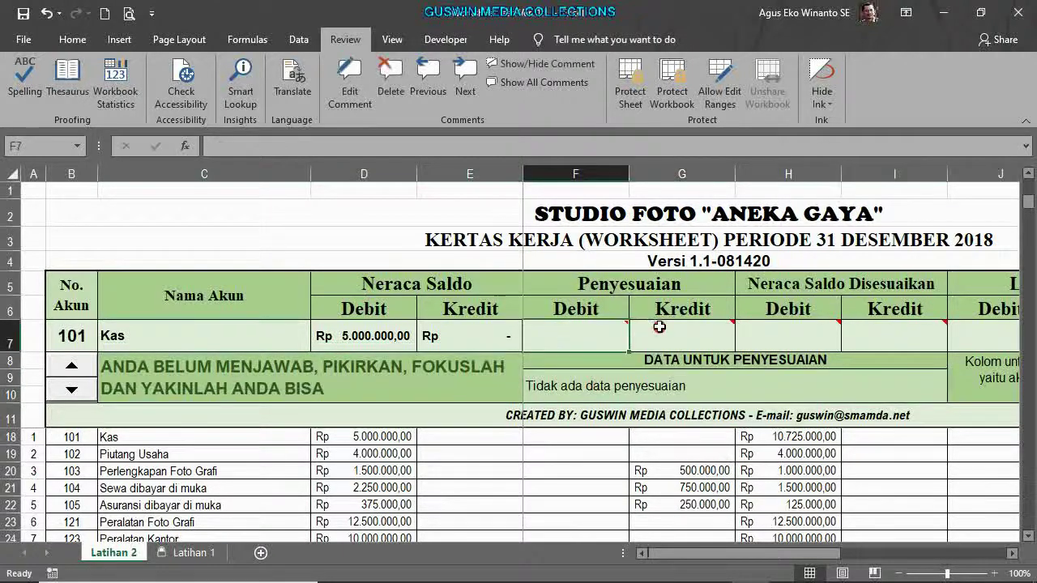
{"action": "left_click", "coordinate": [659, 324]}
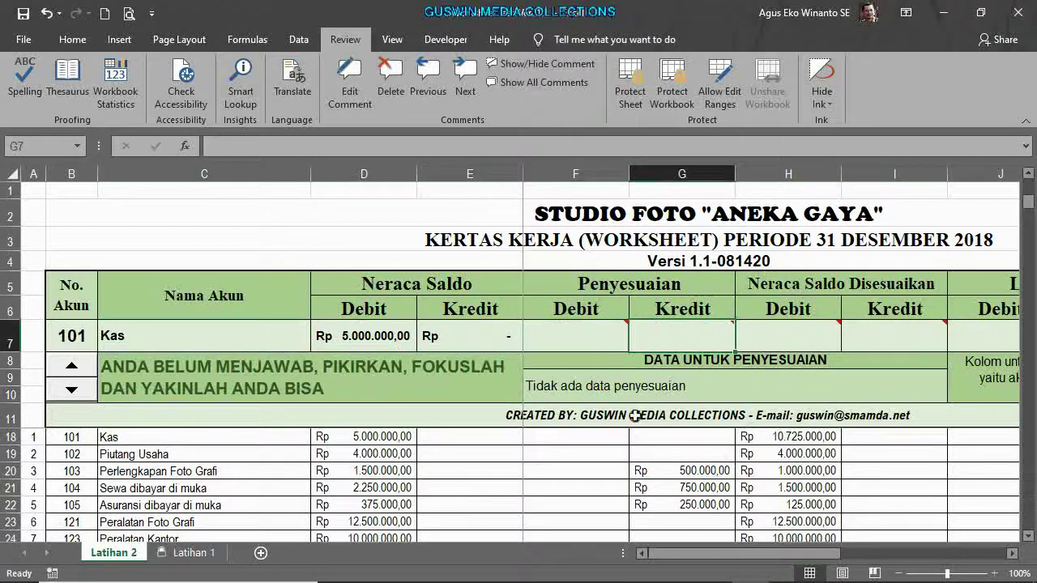
{"action": "left_click_drag", "start_coordinate": [665, 555], "coordinate": [783, 554]}
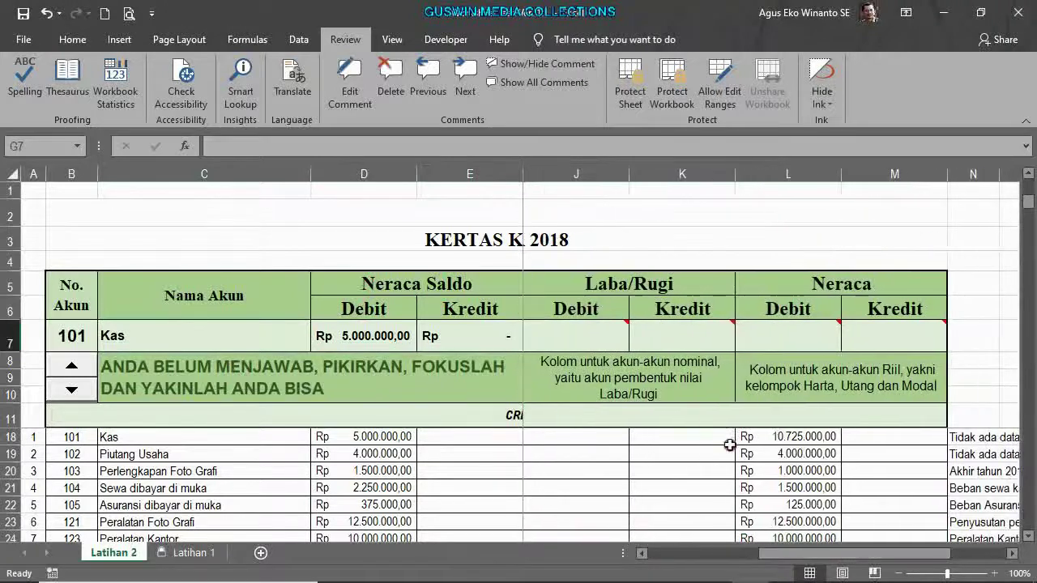
{"action": "left_click", "coordinate": [653, 387]}
{"action": "left_click", "coordinate": [783, 364]}
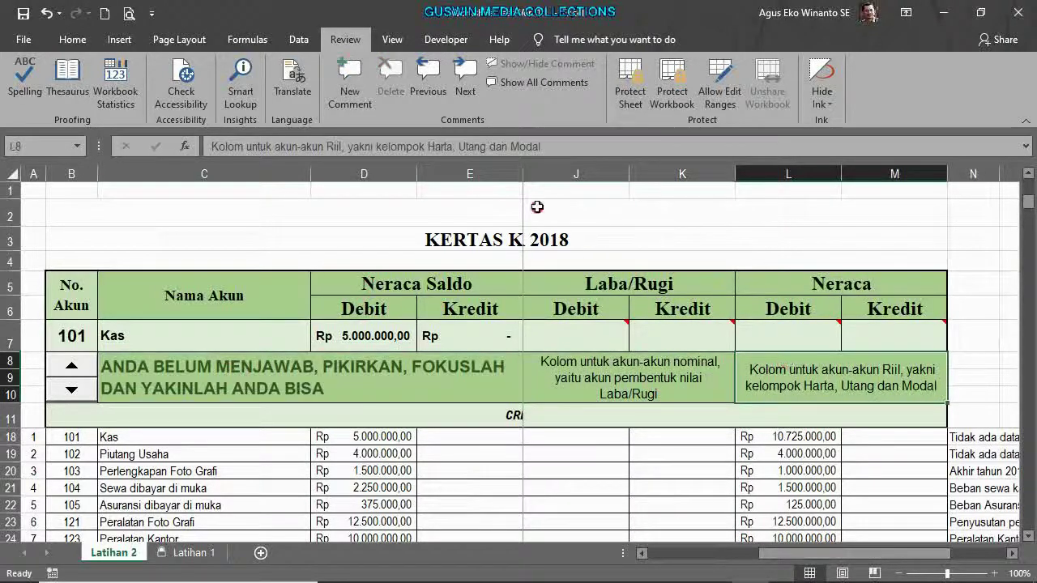
{"action": "left_click_drag", "start_coordinate": [810, 554], "coordinate": [699, 554]}
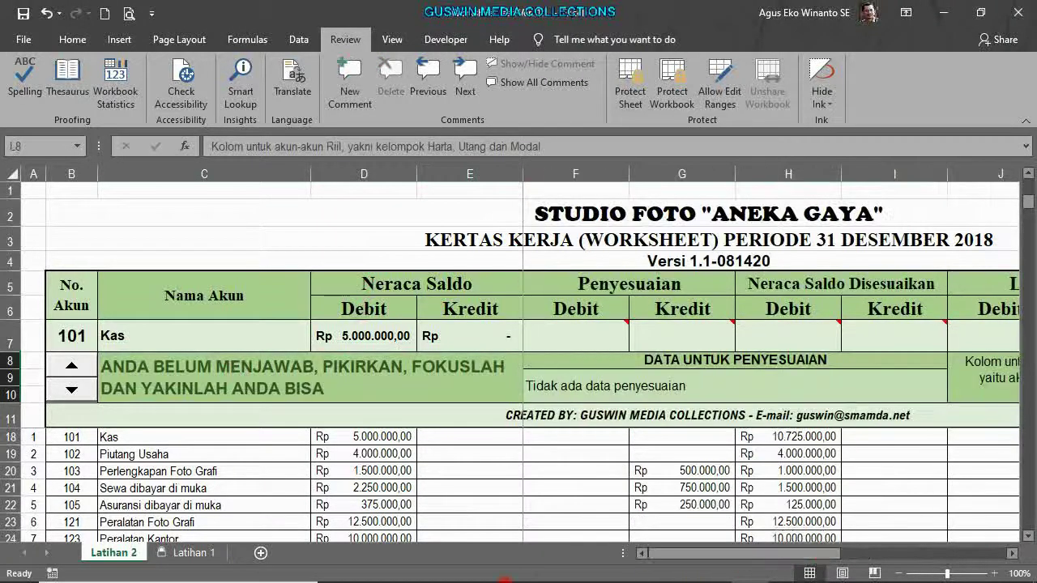
Step: Examine the account list in the answer table from Piutang Usaha down to the Total row and the Penyesuaian entries for Beban Gaji
{"action": "left_click", "coordinate": [126, 455]}
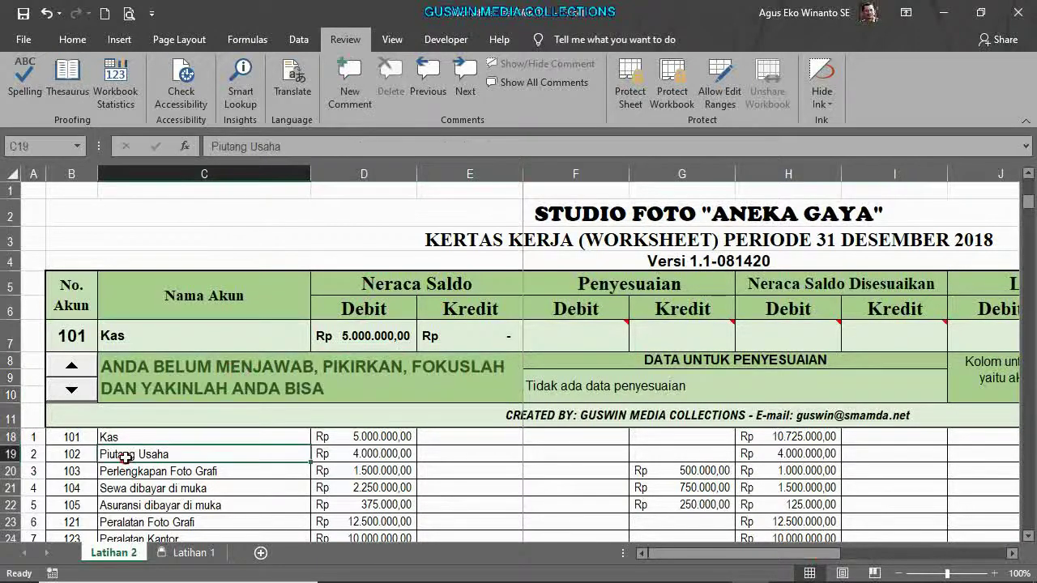
{"action": "left_click", "coordinate": [134, 505]}
{"action": "scroll", "coordinate": [138, 500], "scroll_direction": "down", "scroll_amount": 3}
{"action": "scroll", "coordinate": [139, 502], "scroll_direction": "down", "scroll_amount": 2}
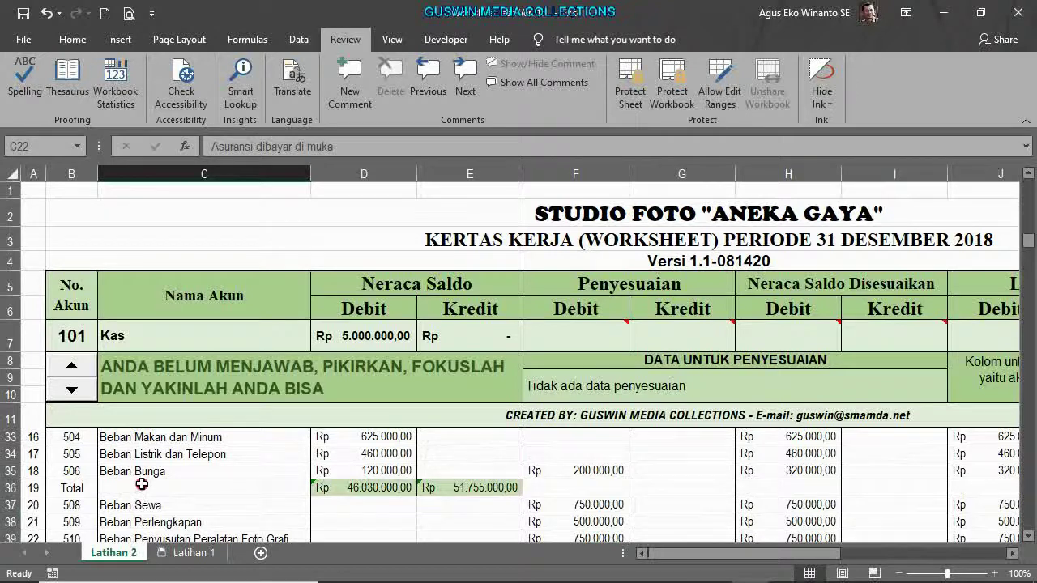
{"action": "scroll", "coordinate": [141, 484], "scroll_direction": "down", "scroll_amount": 1}
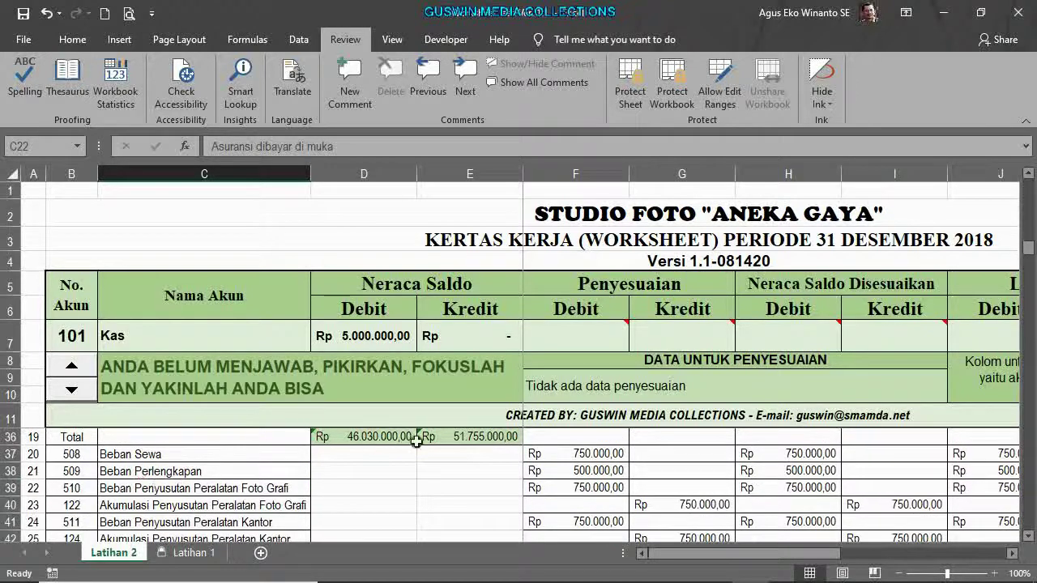
{"action": "scroll", "coordinate": [552, 435], "scroll_direction": "up", "scroll_amount": 2}
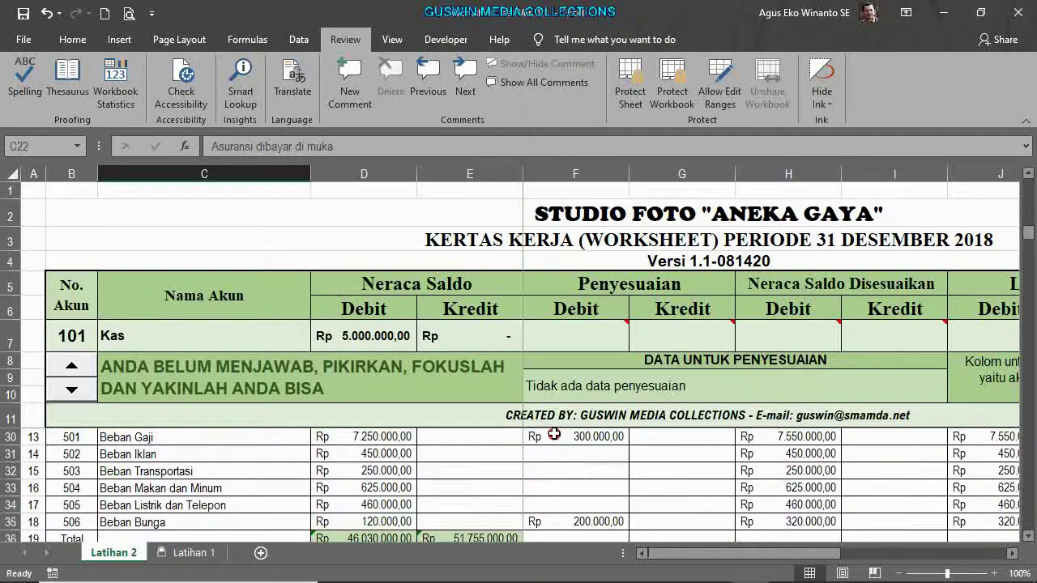
{"action": "left_click", "coordinate": [709, 438]}
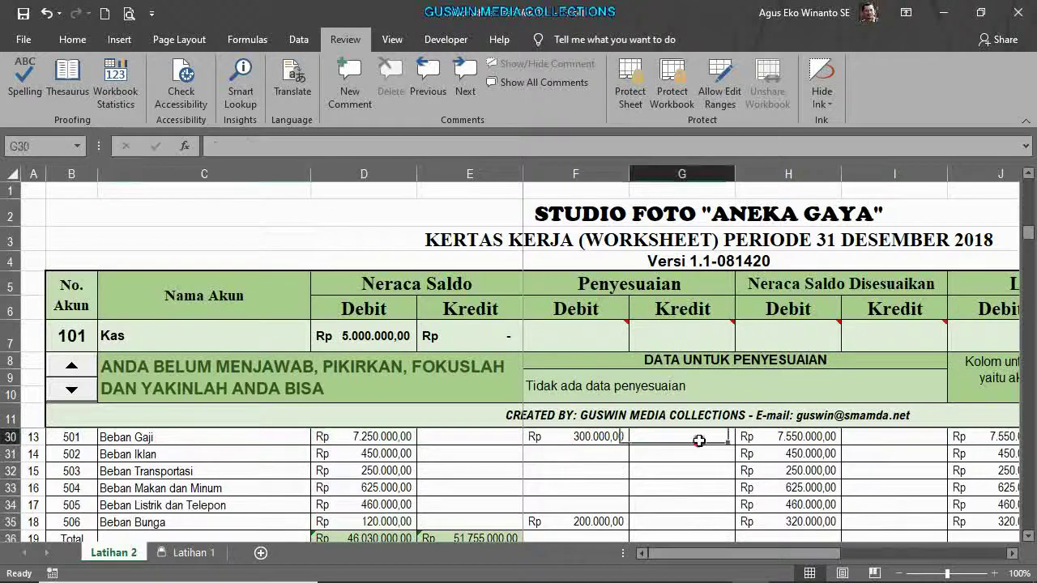
{"action": "scroll", "coordinate": [648, 470], "scroll_direction": "up", "scroll_amount": 9}
{"action": "scroll", "coordinate": [702, 476], "scroll_direction": "down", "scroll_amount": 9}
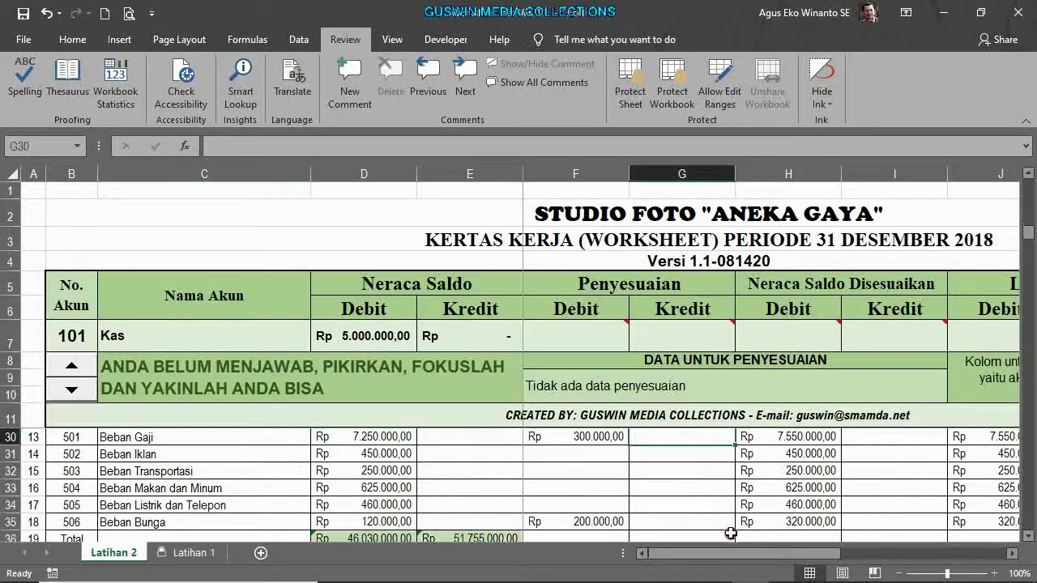
Step: Examine the adjustment notes in column N and the answer-checking table that starts at row 49
{"action": "left_click_drag", "start_coordinate": [734, 554], "coordinate": [879, 554]}
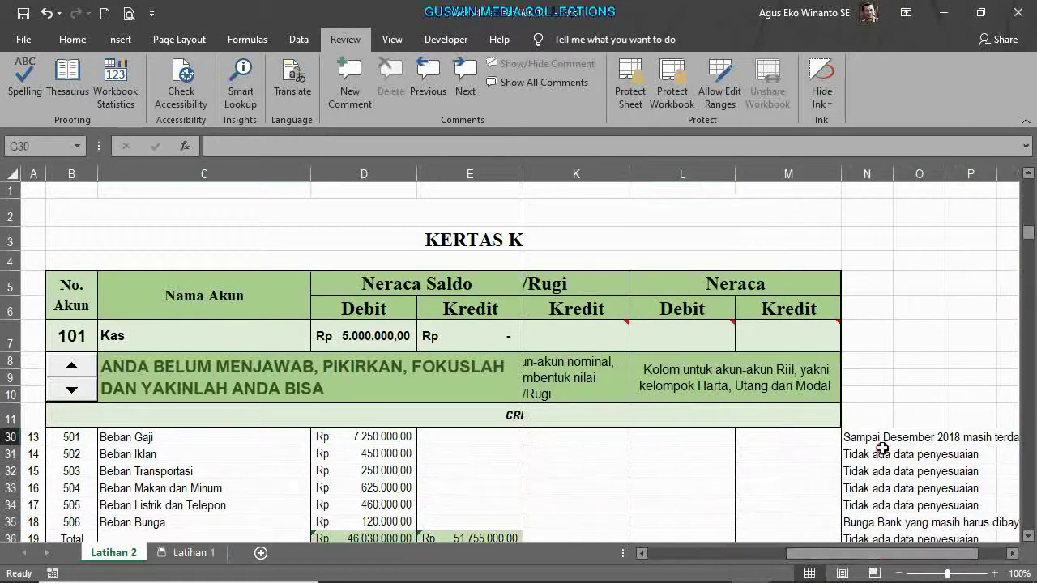
{"action": "scroll", "coordinate": [879, 454], "scroll_direction": "down", "scroll_amount": 5}
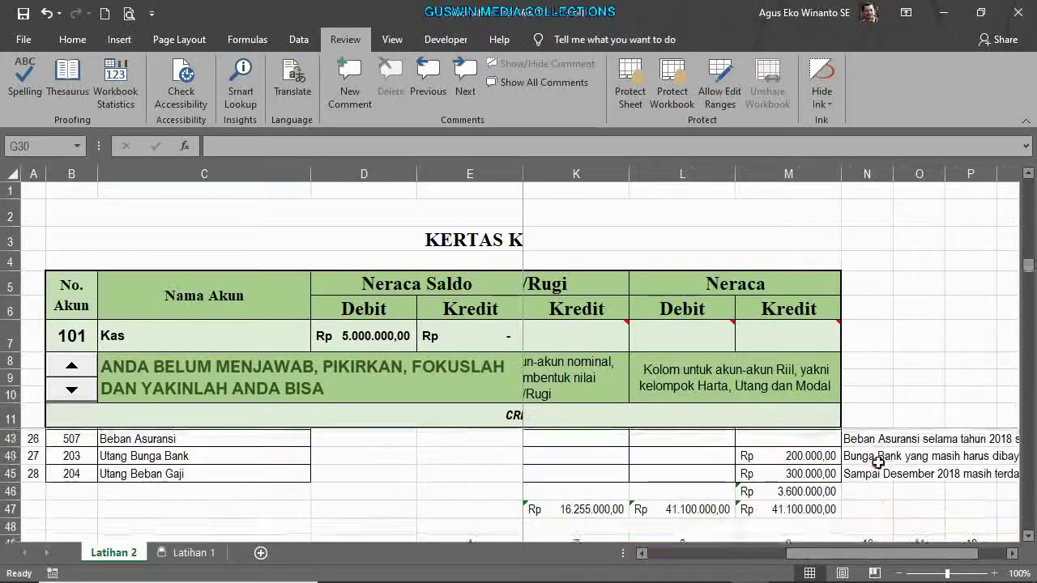
{"action": "scroll", "coordinate": [878, 462], "scroll_direction": "down", "scroll_amount": 2}
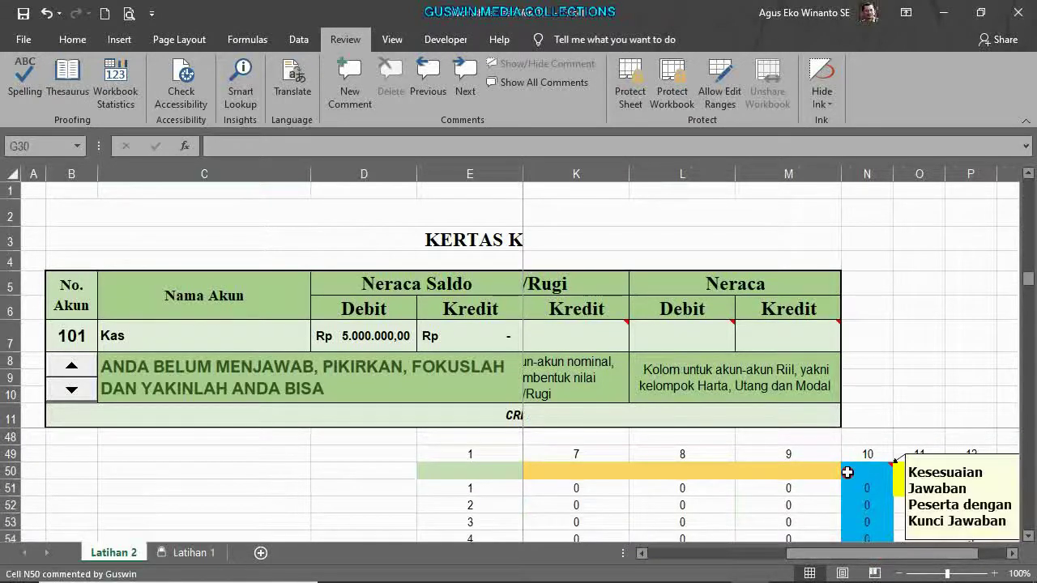
{"action": "scroll", "coordinate": [847, 474], "scroll_direction": "down", "scroll_amount": 1}
{"action": "left_click_drag", "start_coordinate": [822, 554], "coordinate": [658, 558]}
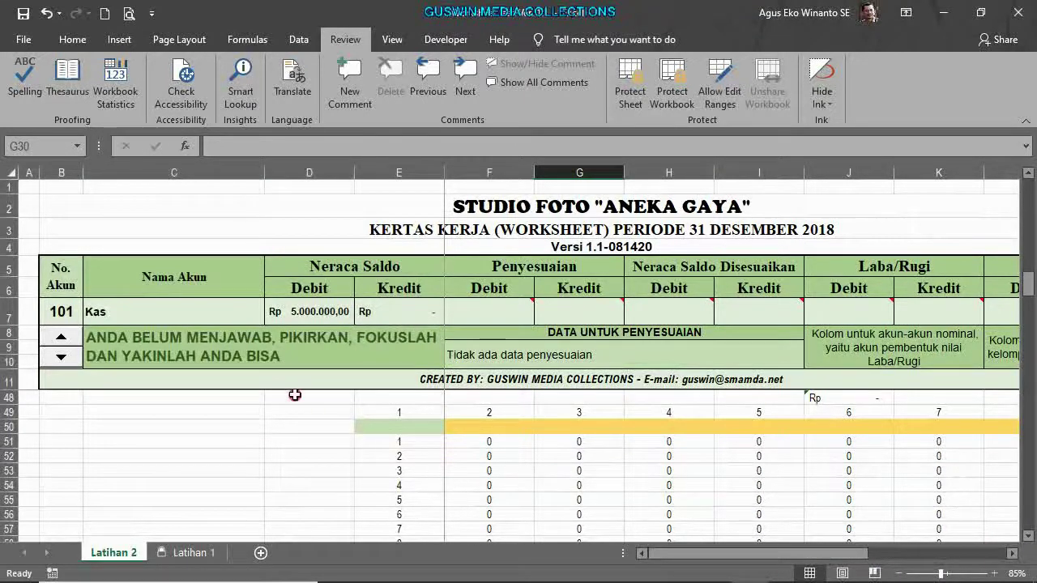
Step: Examine the feedback formula in C8 and the answer-checking formulas in cells F52, G52, H53 and I53
{"action": "left_click", "coordinate": [255, 356]}
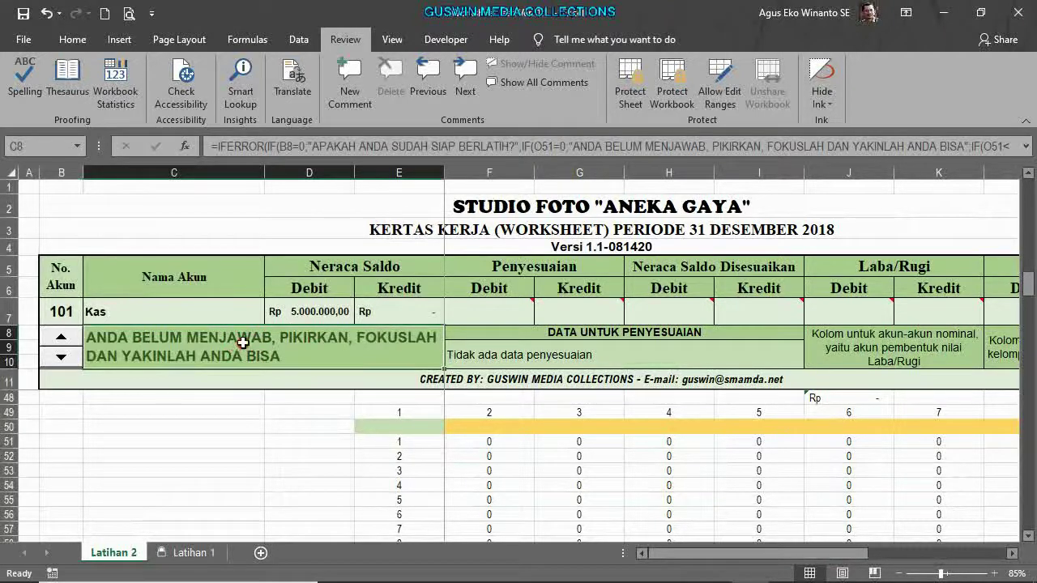
{"action": "left_click", "coordinate": [493, 458]}
{"action": "left_click", "coordinate": [584, 458]}
{"action": "left_click", "coordinate": [702, 473]}
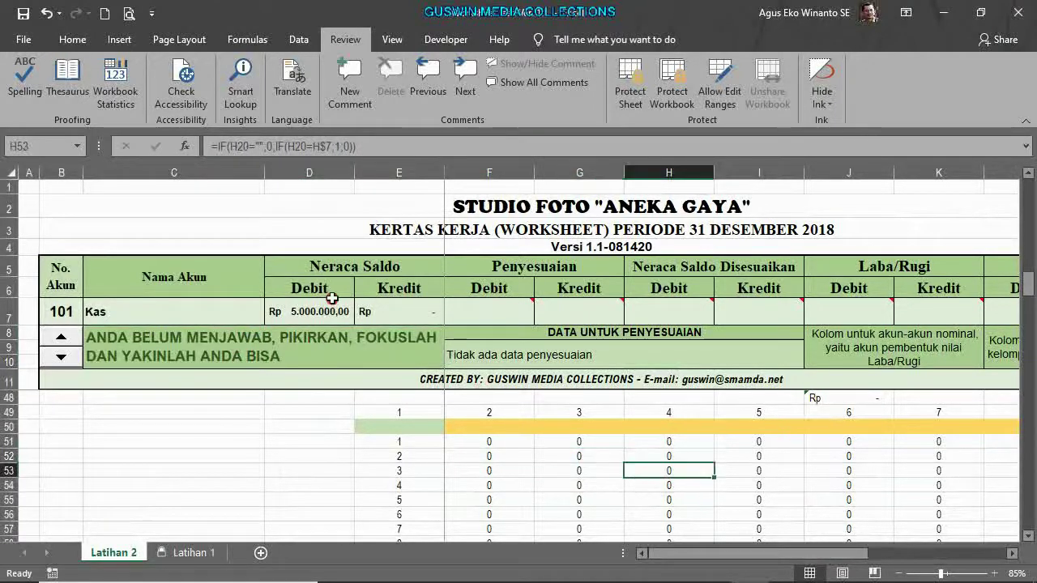
{"action": "left_click", "coordinate": [409, 470]}
{"action": "left_click", "coordinate": [763, 468]}
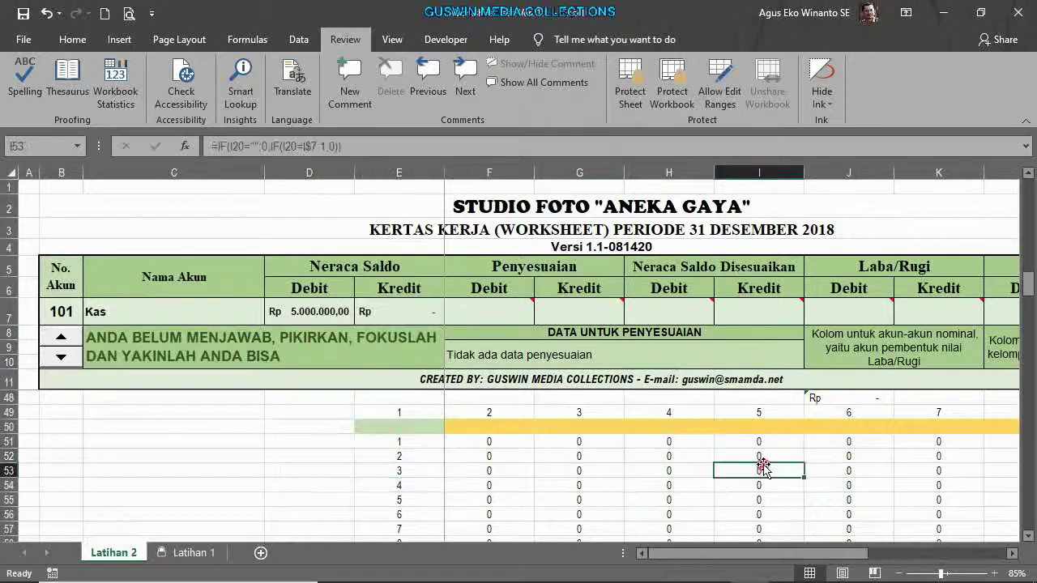
Step: Examine the formulas in N53, O51, P51, M53 and L53, review the remaining answer-checking rows, and return to the account rows
{"action": "left_click_drag", "start_coordinate": [863, 554], "coordinate": [965, 571]}
{"action": "left_click", "coordinate": [826, 470]}
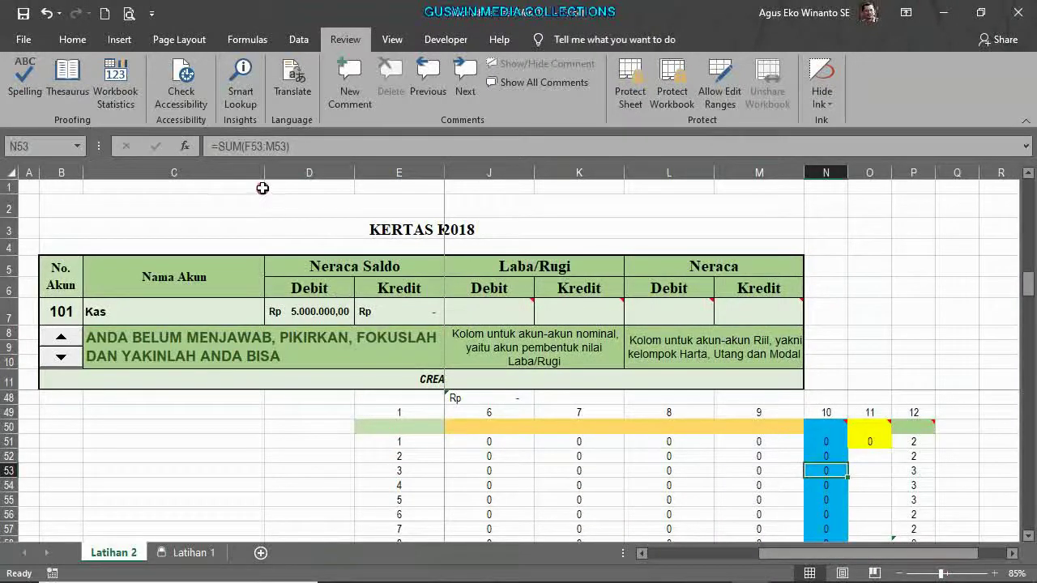
{"action": "left_click", "coordinate": [871, 438]}
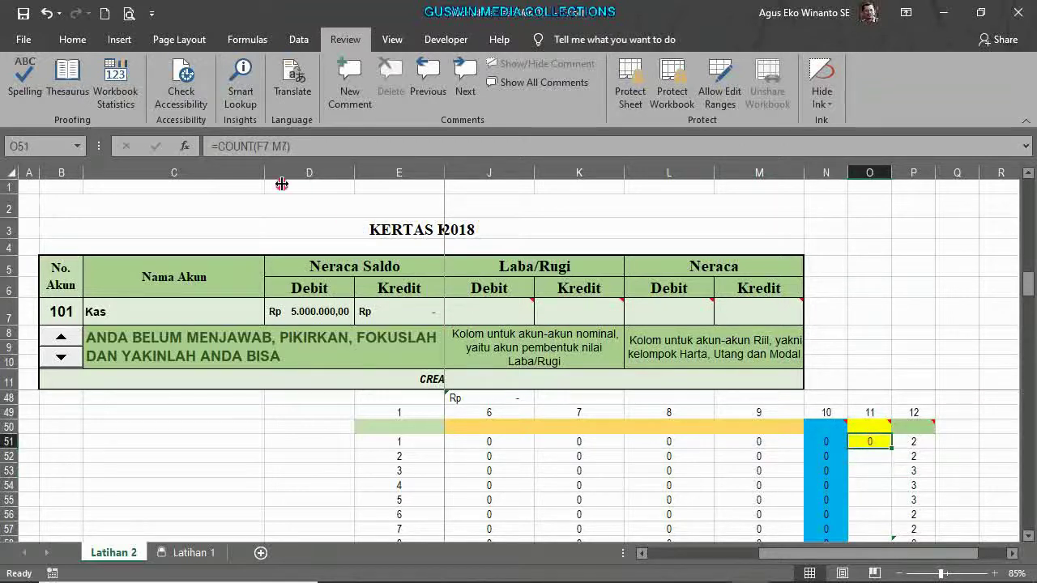
{"action": "left_click", "coordinate": [911, 444]}
{"action": "left_click", "coordinate": [734, 472]}
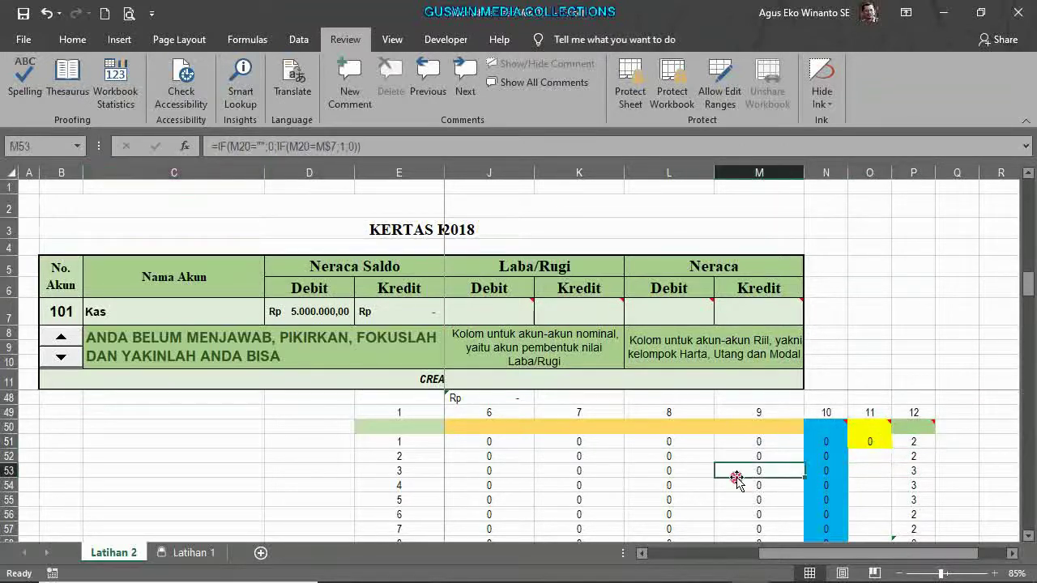
{"action": "left_click", "coordinate": [668, 472]}
{"action": "scroll", "coordinate": [667, 471], "scroll_direction": "down", "scroll_amount": 7}
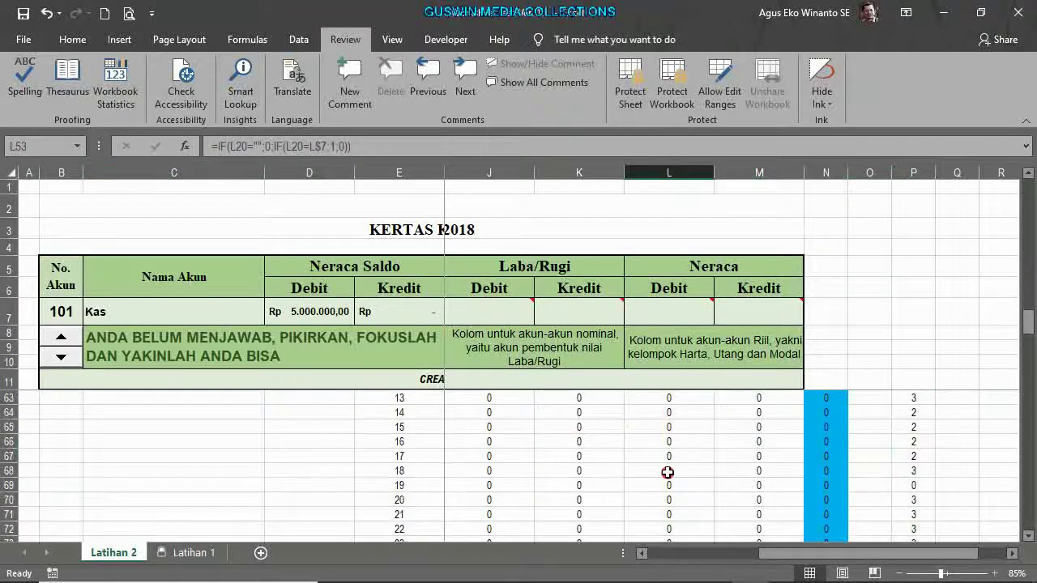
{"action": "scroll", "coordinate": [679, 489], "scroll_direction": "up", "scroll_amount": 8}
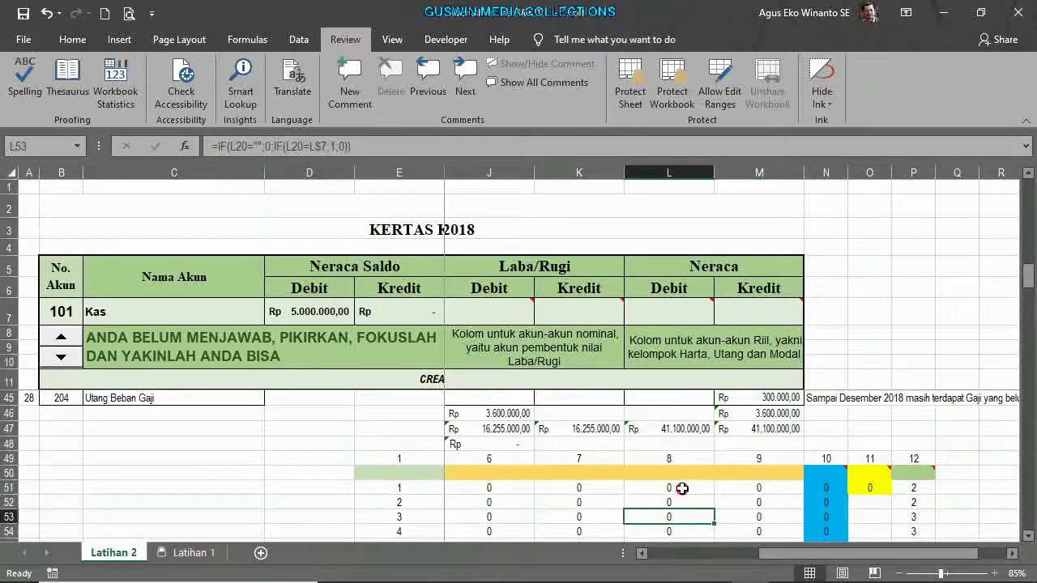
{"action": "scroll", "coordinate": [682, 488], "scroll_direction": "up", "scroll_amount": 5}
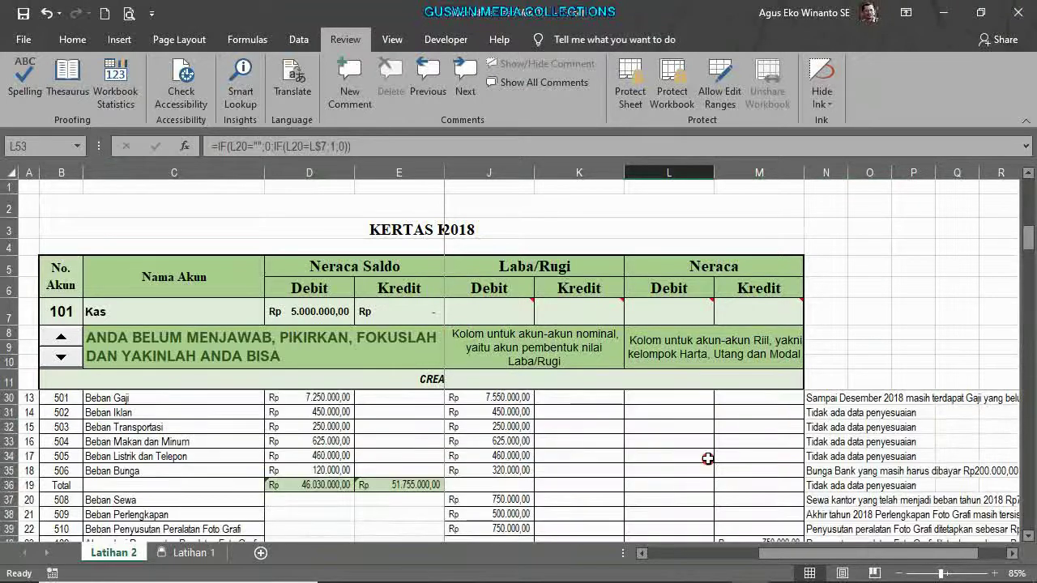
Step: Examine the full feedback formula in C8 and bring the Penyesuaian columns back beside the account names
{"action": "left_click", "coordinate": [159, 336]}
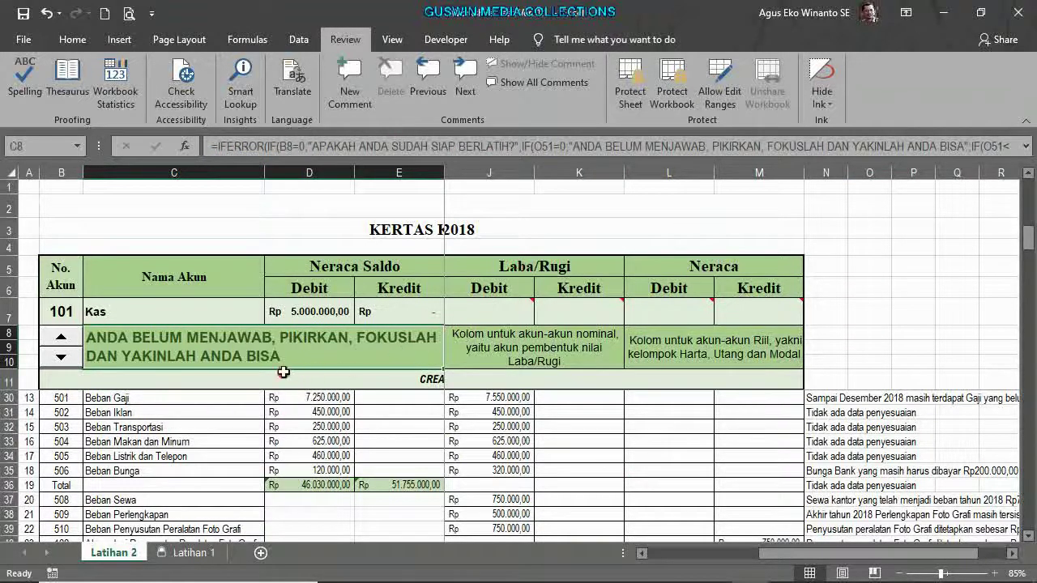
{"action": "scroll", "coordinate": [267, 360], "scroll_direction": "up", "scroll_amount": 3}
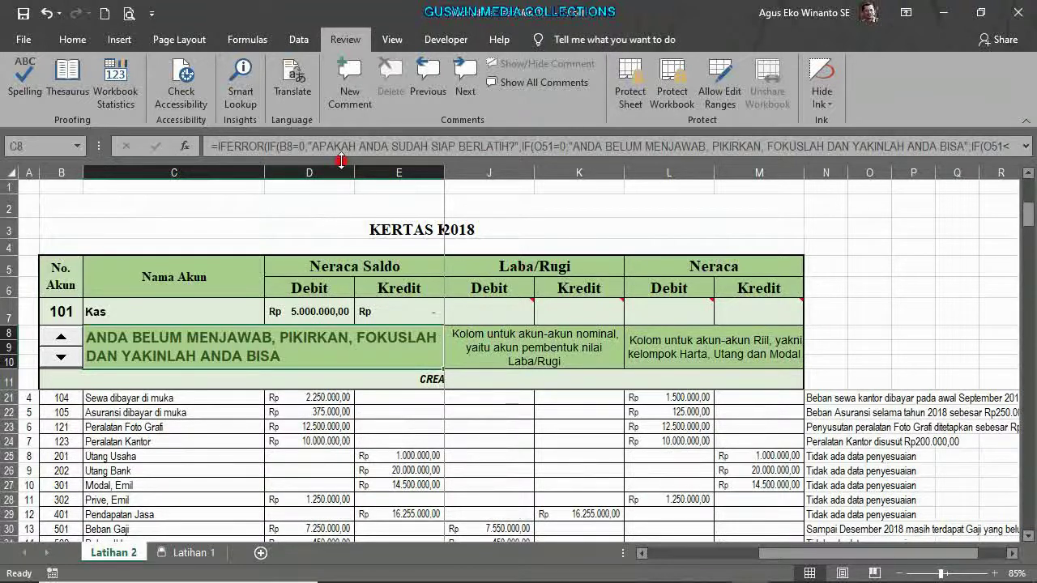
{"action": "left_click_drag", "start_coordinate": [341, 161], "coordinate": [343, 196]}
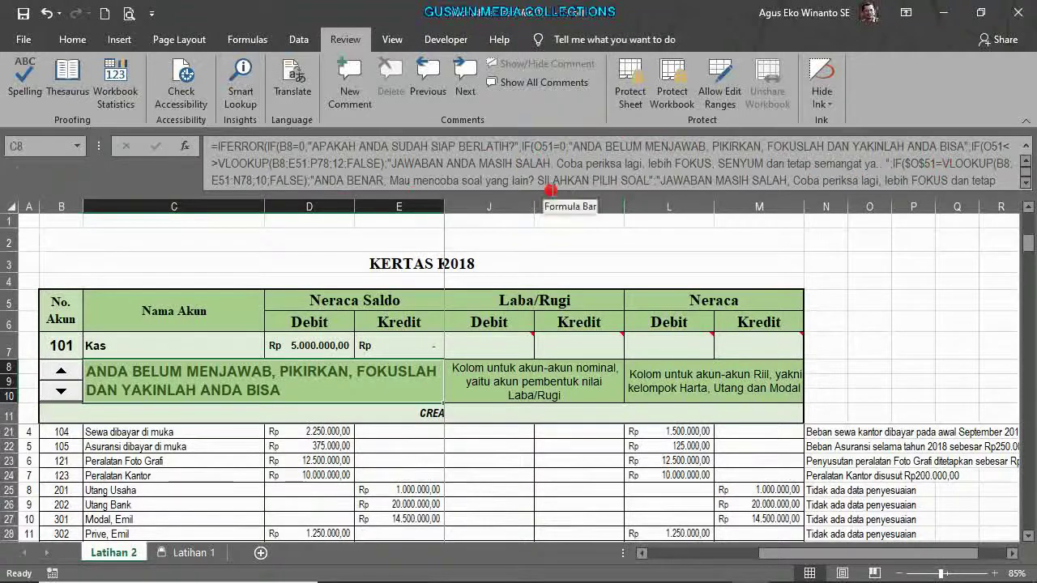
{"action": "left_click_drag", "start_coordinate": [551, 192], "coordinate": [551, 158]}
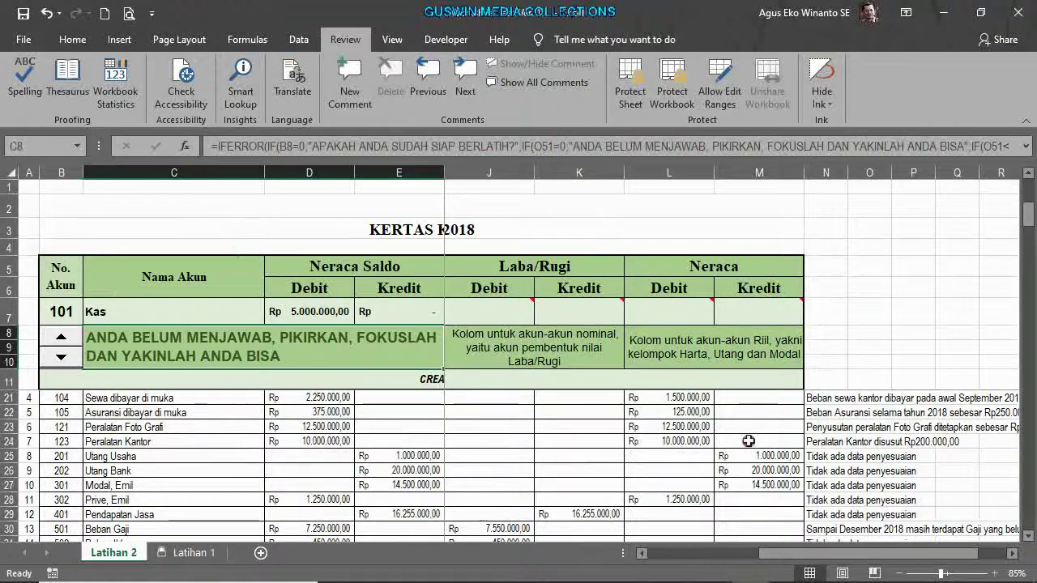
{"action": "left_click_drag", "start_coordinate": [782, 555], "coordinate": [591, 554]}
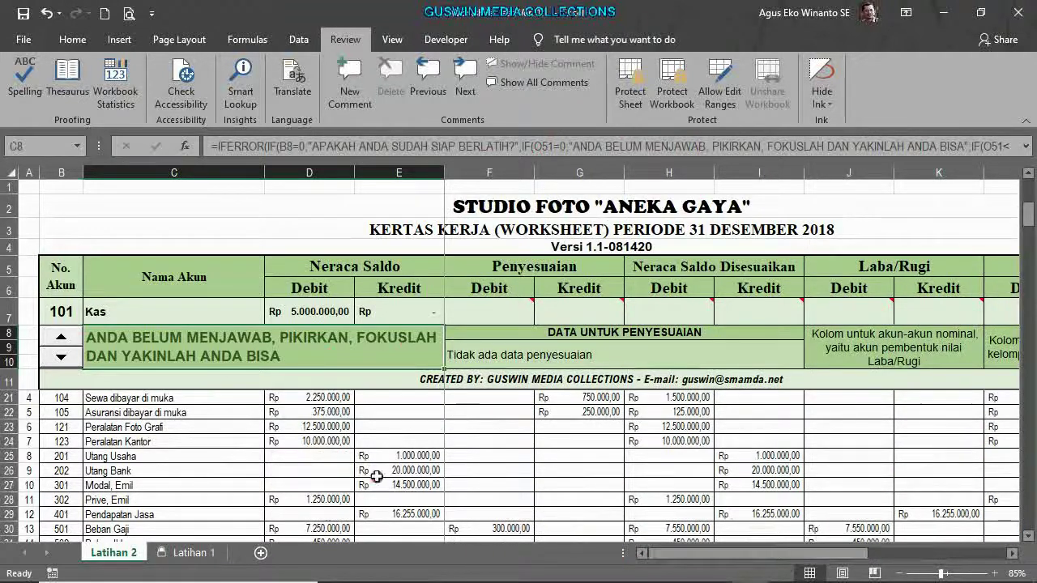
Step: Hide rows 49 to 80, which hold the answer-checking table on the Latihan 2 sheet
{"action": "left_click", "coordinate": [198, 442]}
{"action": "scroll", "coordinate": [160, 441], "scroll_direction": "down", "scroll_amount": 9}
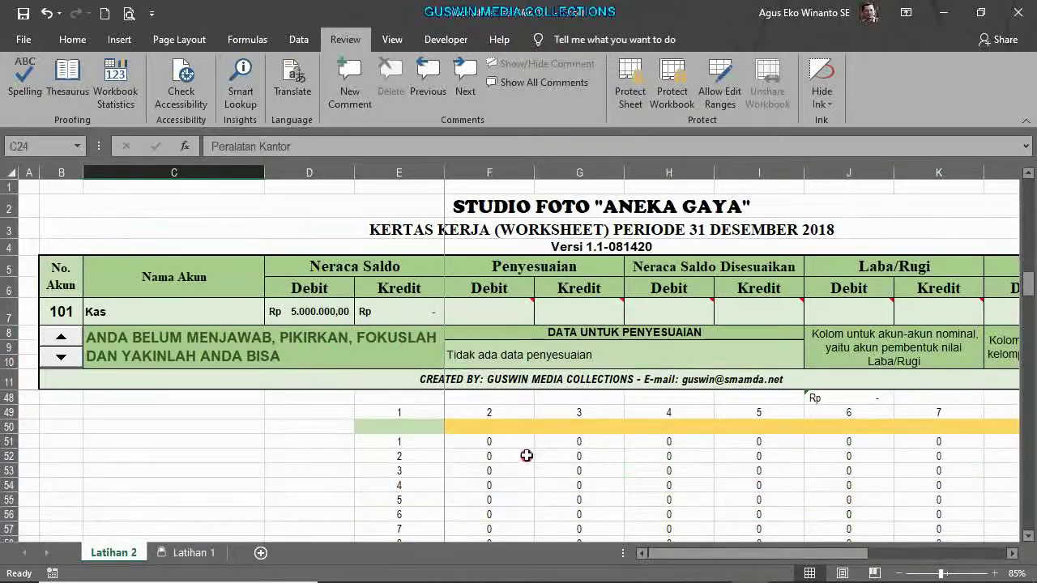
{"action": "scroll", "coordinate": [523, 456], "scroll_direction": "up", "scroll_amount": 1}
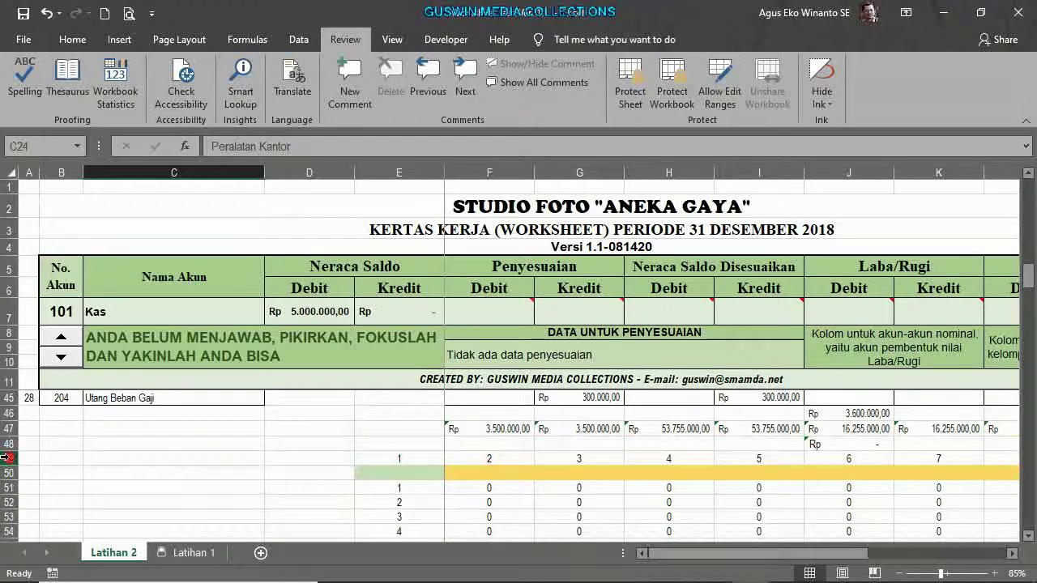
{"action": "mouse_move", "coordinate": [9, 459]}
{"action": "left_mouse_down"}
{"action": "mouse_move", "coordinate": [21, 565]}
{"action": "mouse_move", "coordinate": [11, 478]}
{"action": "mouse_move", "coordinate": [19, 451]}
{"action": "left_mouse_up"}
{"action": "right_click", "coordinate": [87, 438]}
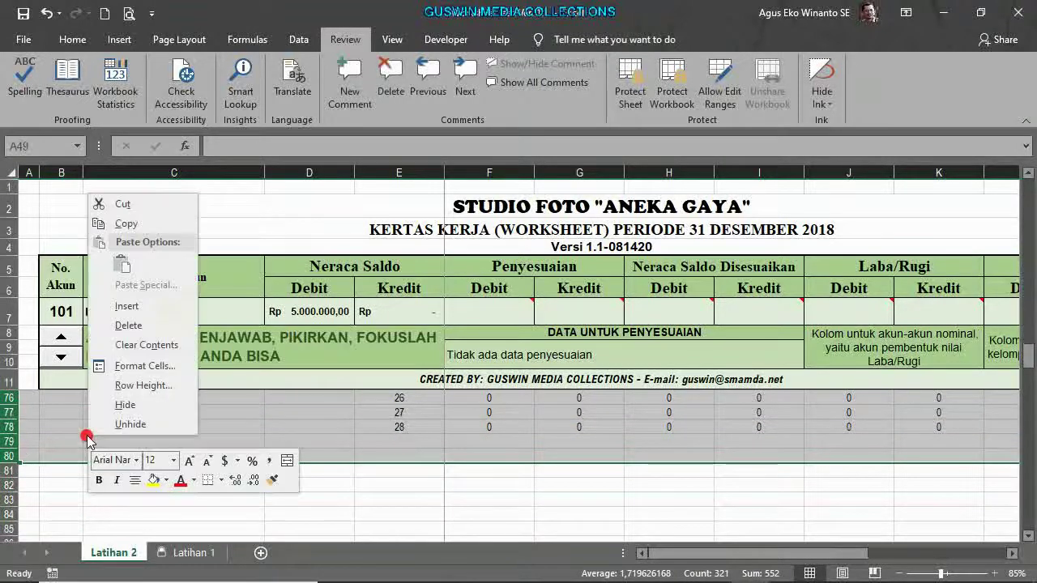
{"action": "left_click", "coordinate": [125, 404]}
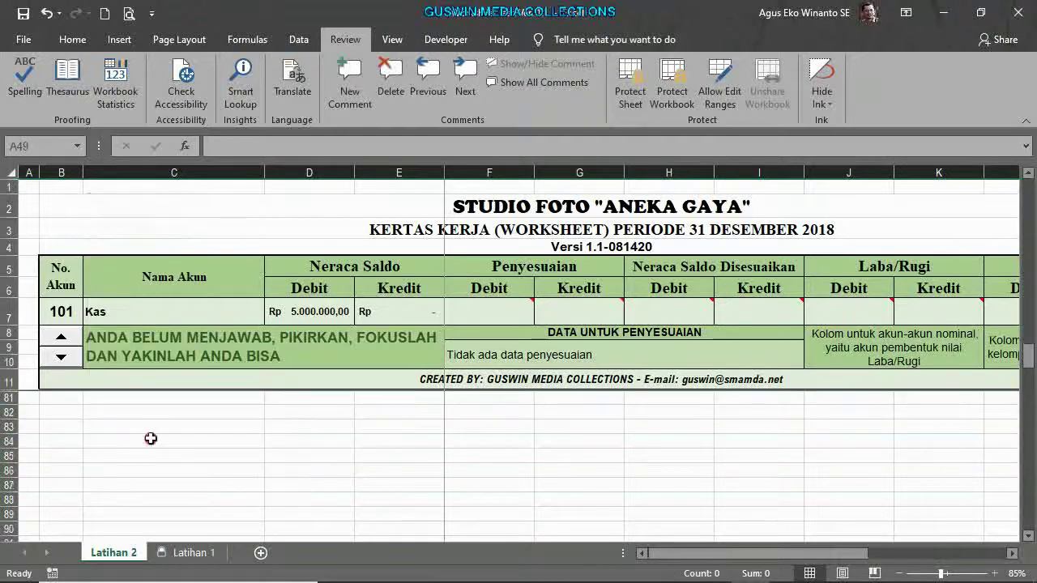
{"action": "left_click", "coordinate": [180, 447]}
Step: Hide rows 13 to 97 so the answer table below the practice area is concealed
{"action": "scroll", "coordinate": [180, 447], "scroll_direction": "up", "scroll_amount": 12}
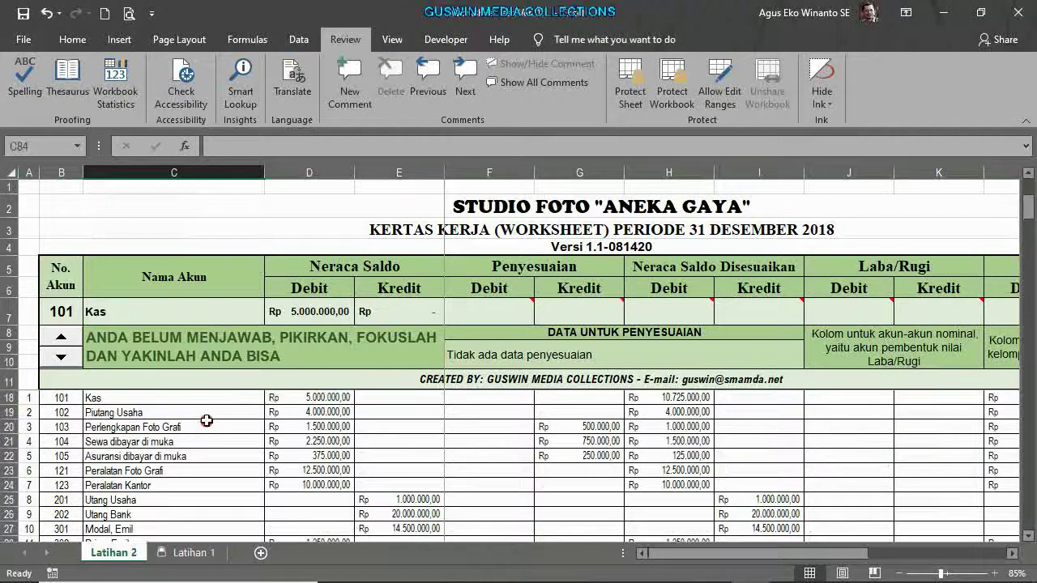
{"action": "left_click", "coordinate": [145, 502]}
{"action": "scroll", "coordinate": [215, 496], "scroll_direction": "down", "scroll_amount": 2}
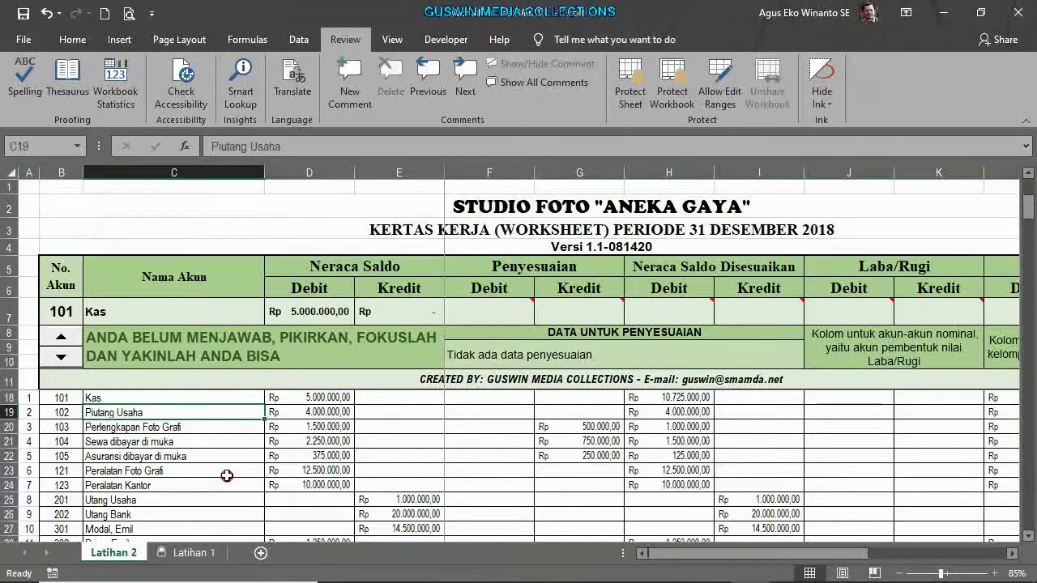
{"action": "scroll", "coordinate": [229, 456], "scroll_direction": "up", "scroll_amount": 2}
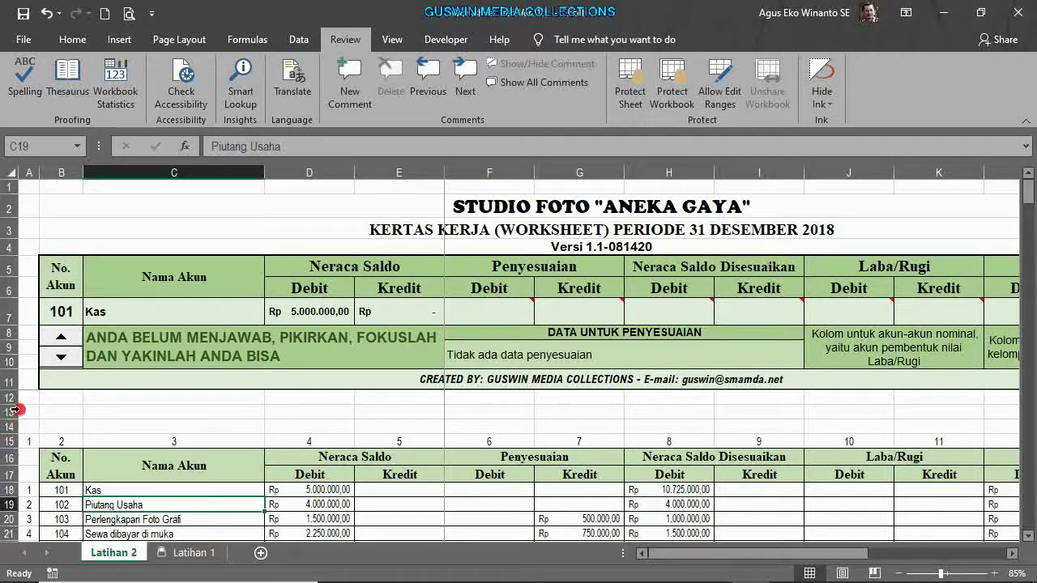
{"action": "left_click_drag", "start_coordinate": [6, 413], "coordinate": [9, 500]}
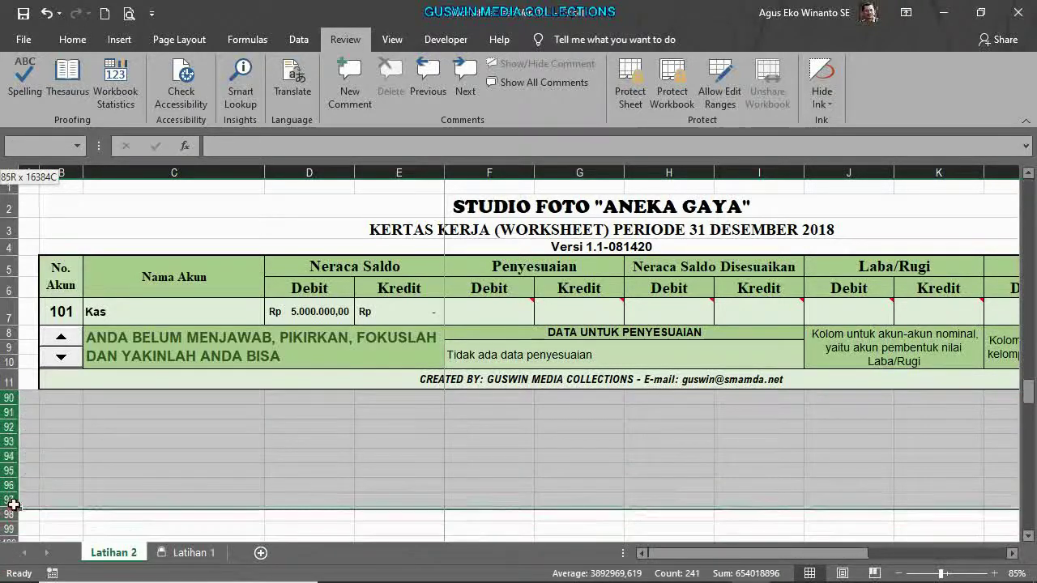
{"action": "right_click", "coordinate": [105, 472]}
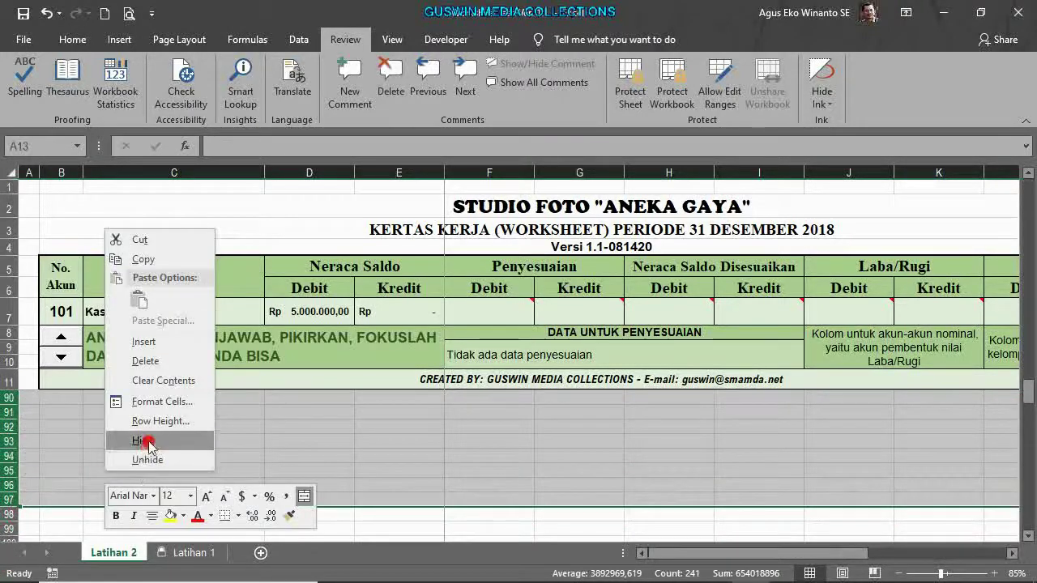
{"action": "left_click", "coordinate": [148, 442]}
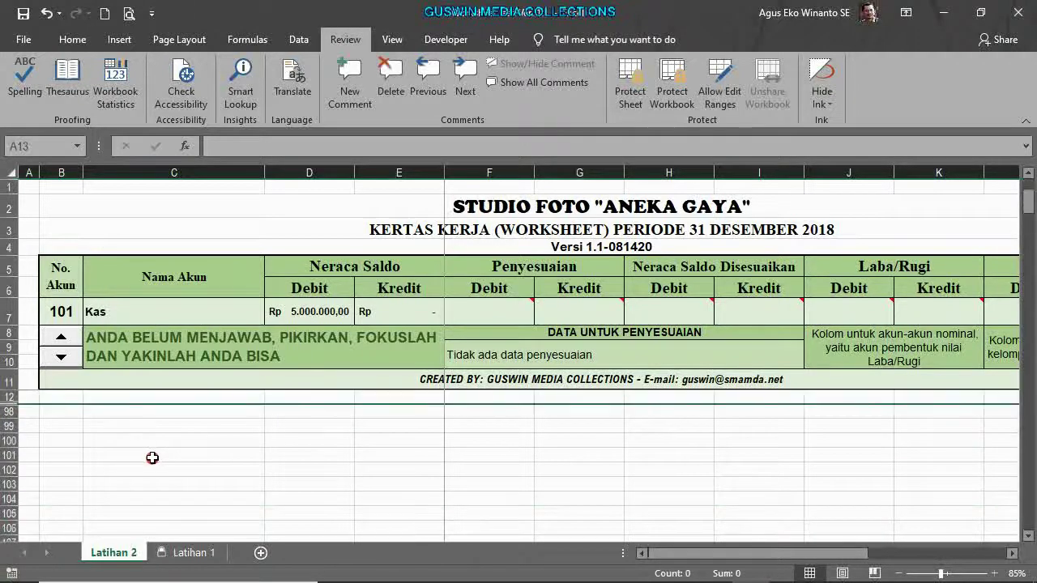
{"action": "left_click", "coordinate": [154, 457]}
{"action": "left_click", "coordinate": [381, 457]}
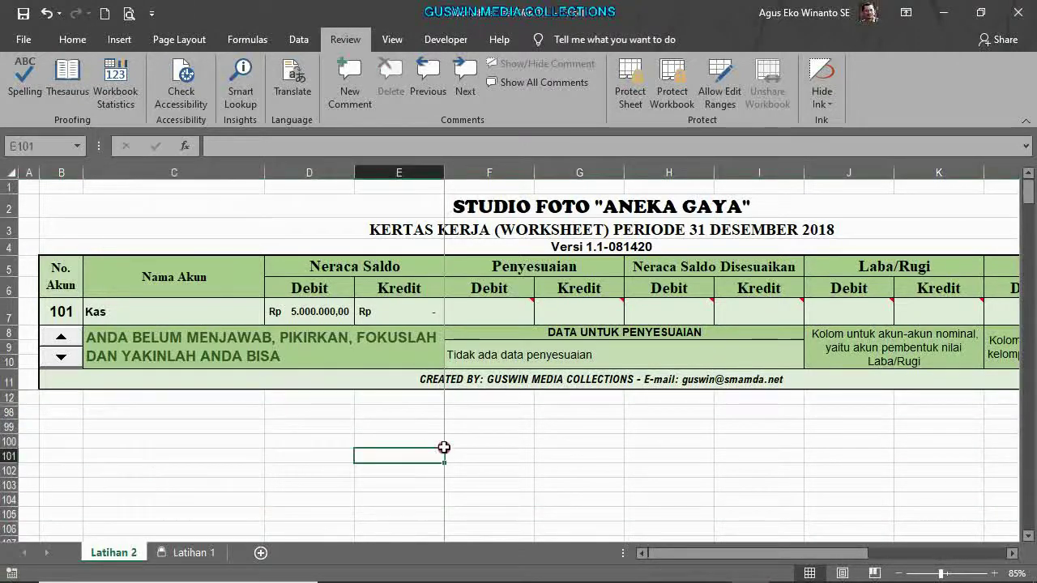
Step: Set the question selector back to its empty start position and check the feedback cell C8
{"action": "left_click", "coordinate": [62, 357]}
{"action": "left_click", "coordinate": [156, 468]}
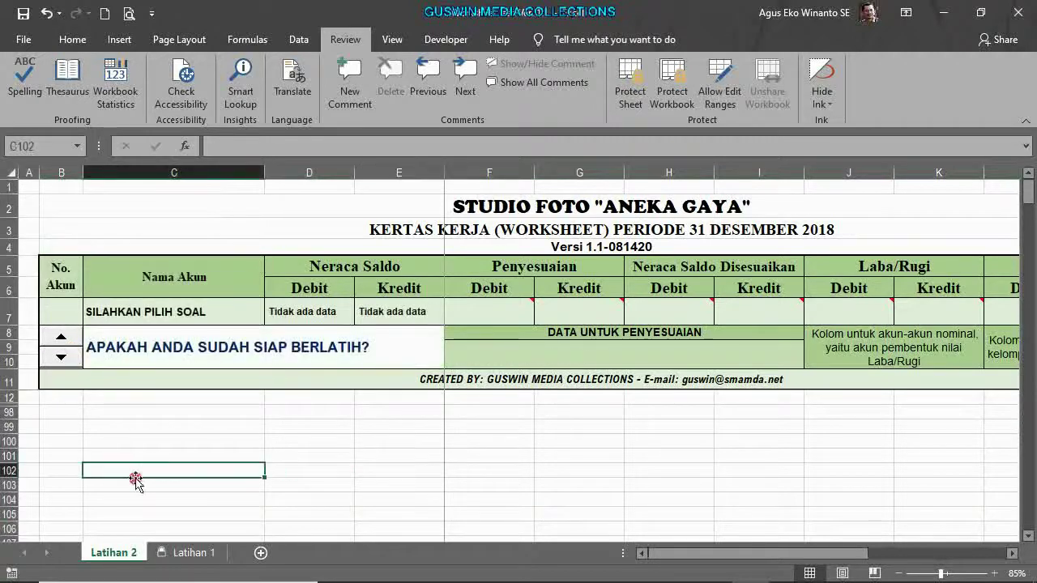
{"action": "scroll", "coordinate": [432, 453], "scroll_direction": "down", "scroll_amount": 1}
{"action": "scroll", "coordinate": [432, 453], "scroll_direction": "up", "scroll_amount": 3}
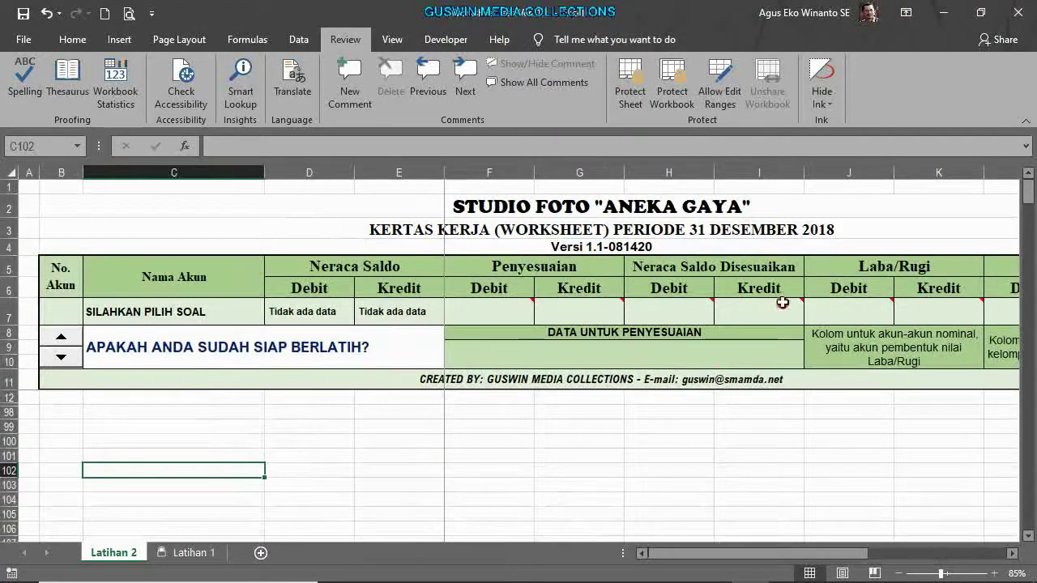
{"action": "left_click", "coordinate": [370, 358]}
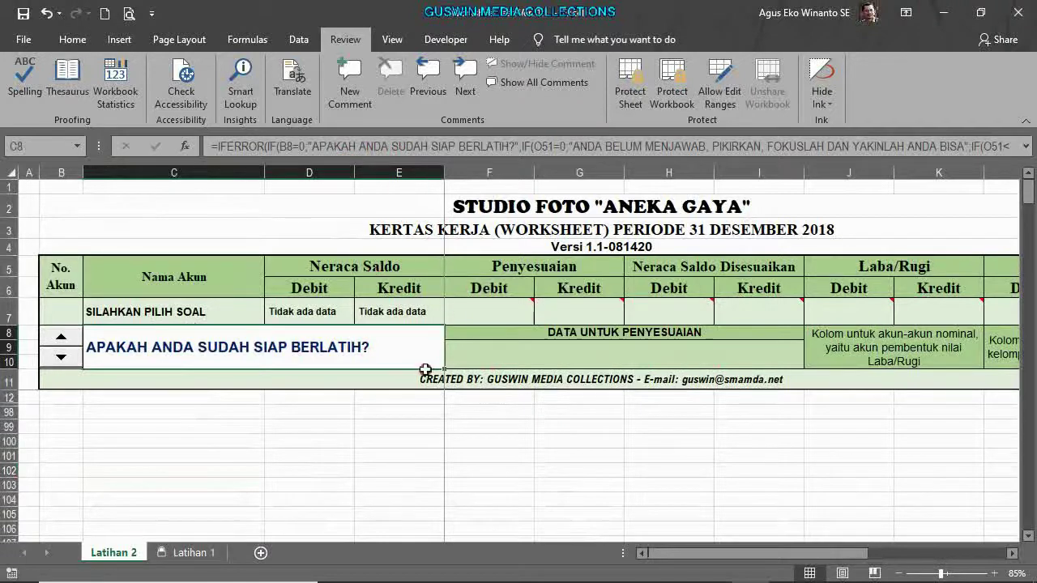
{"action": "left_click", "coordinate": [390, 432]}
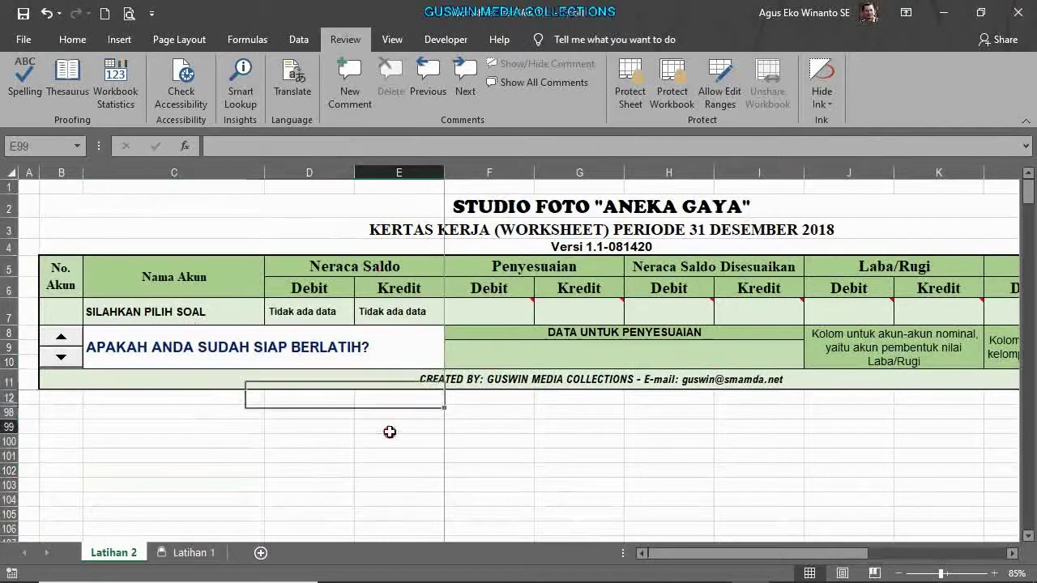
Step: Protect the Latihan 2 sheet without a password, keeping the default permissions for locked and unlocked cells
{"action": "left_click", "coordinate": [636, 95]}
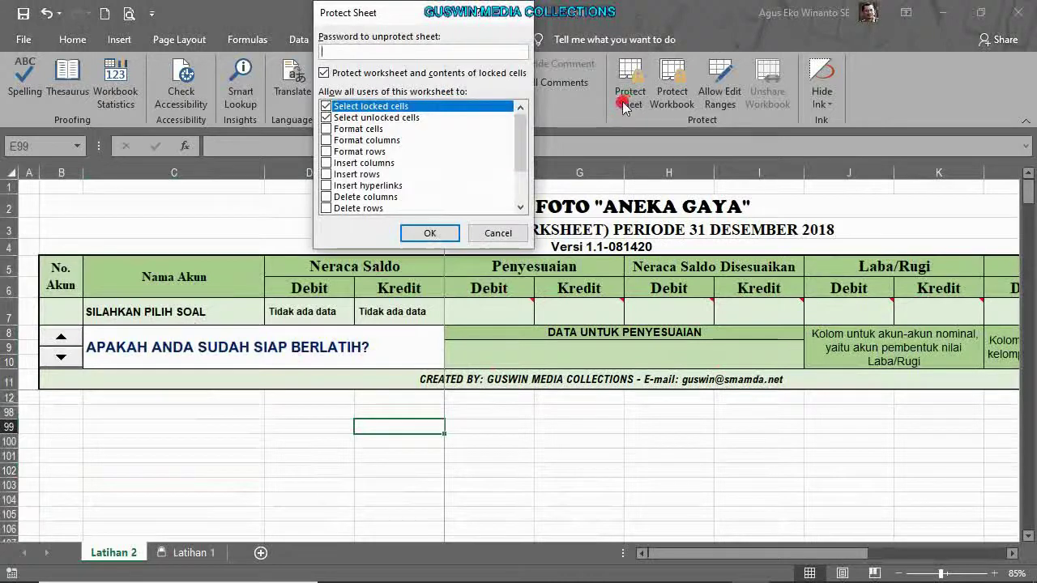
{"action": "key", "text": "Return"}
{"action": "left_click", "coordinate": [625, 470]}
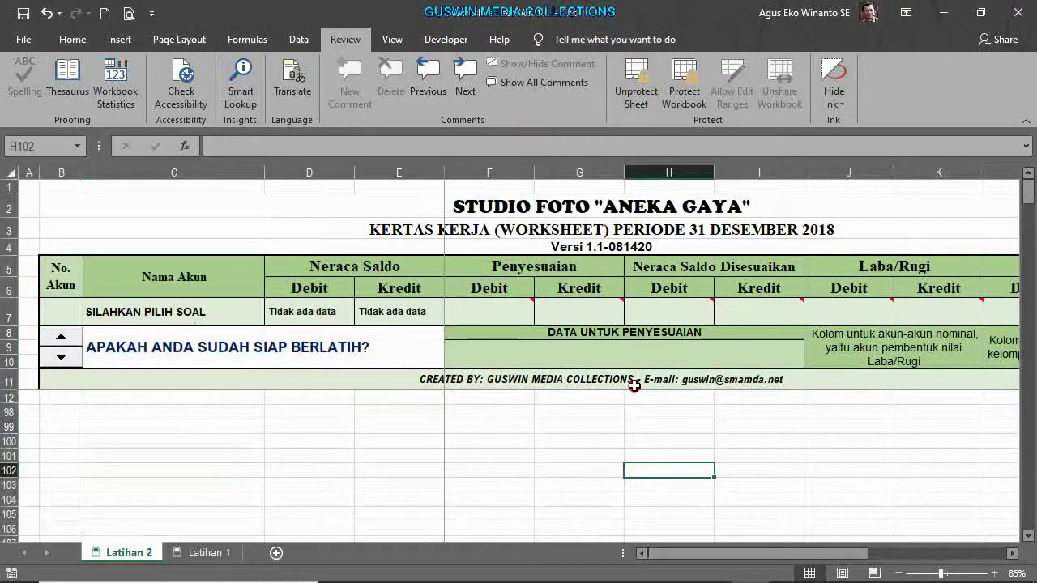
Step: Unprotect the Latihan 2 sheet, review the password field in the sheet protection settings, and cancel them
{"action": "left_click", "coordinate": [637, 100]}
{"action": "left_click", "coordinate": [638, 101]}
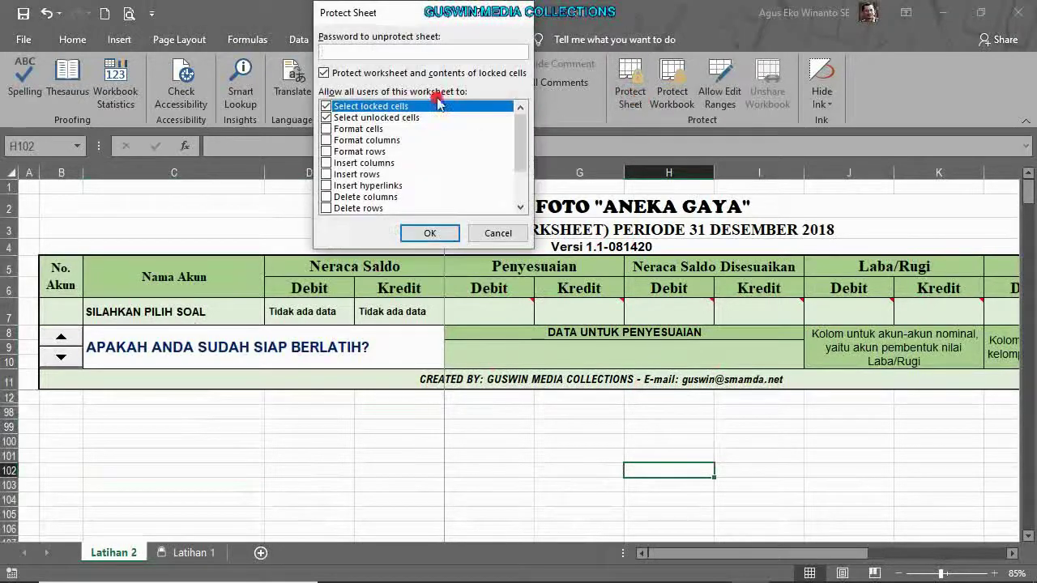
{"action": "left_click", "coordinate": [364, 49]}
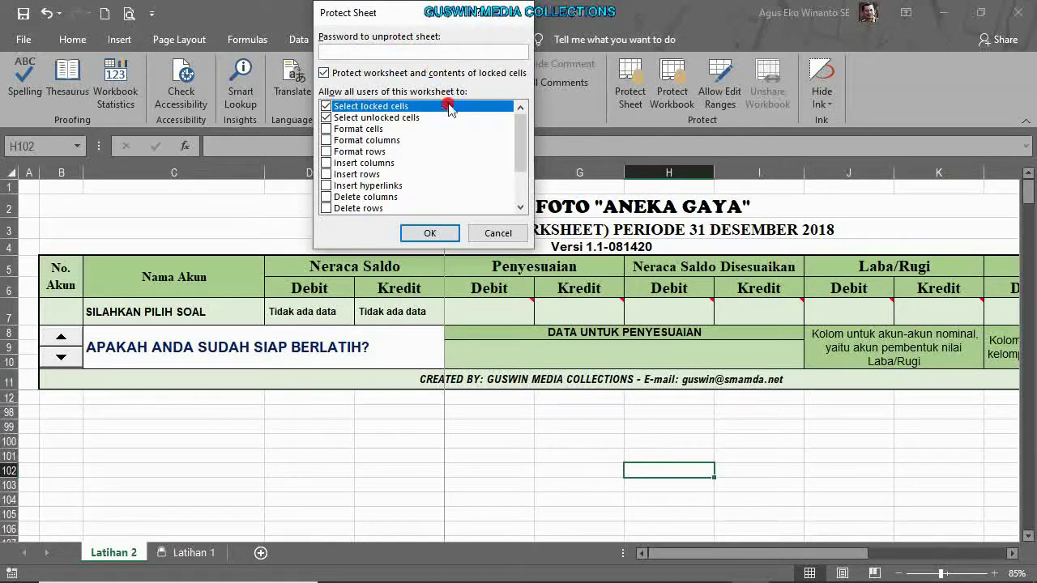
{"action": "left_click", "coordinate": [491, 235]}
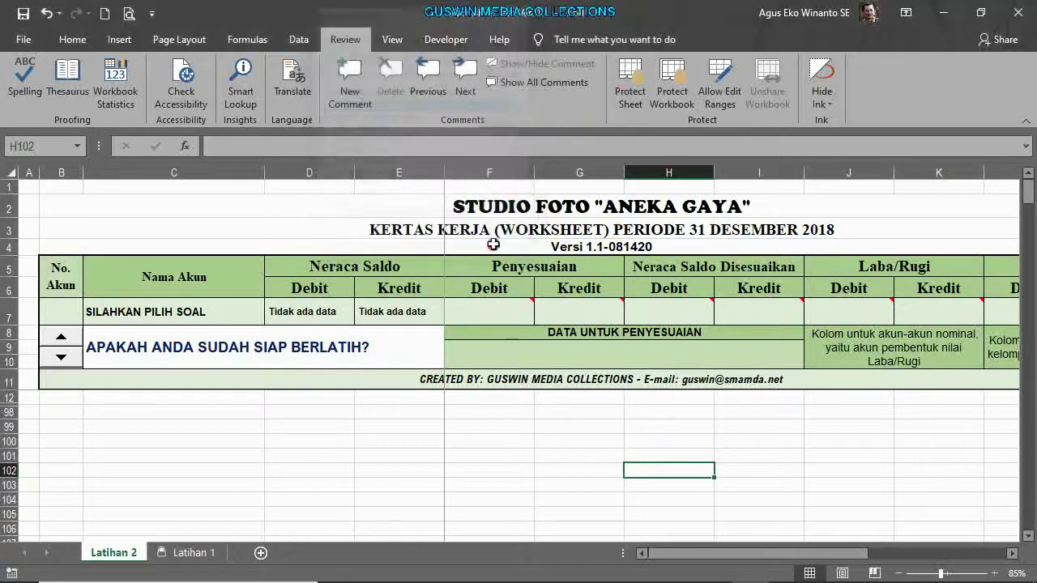
{"action": "left_click", "coordinate": [503, 411]}
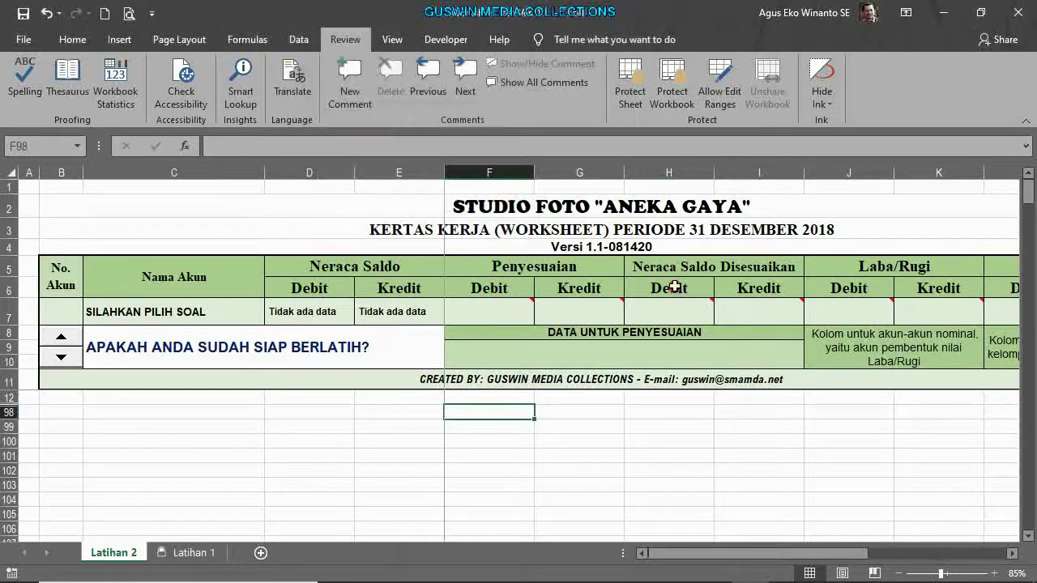
Step: Protect the Latihan 2 sheet with a blank password and the default permissions to select locked and unlocked cells
{"action": "left_click", "coordinate": [635, 92]}
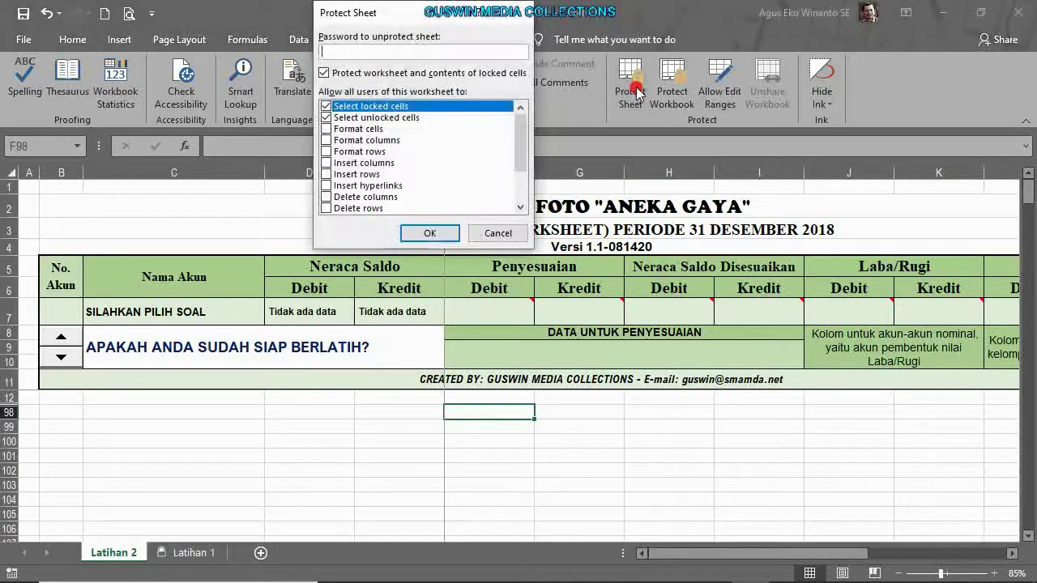
{"action": "key", "text": "Return"}
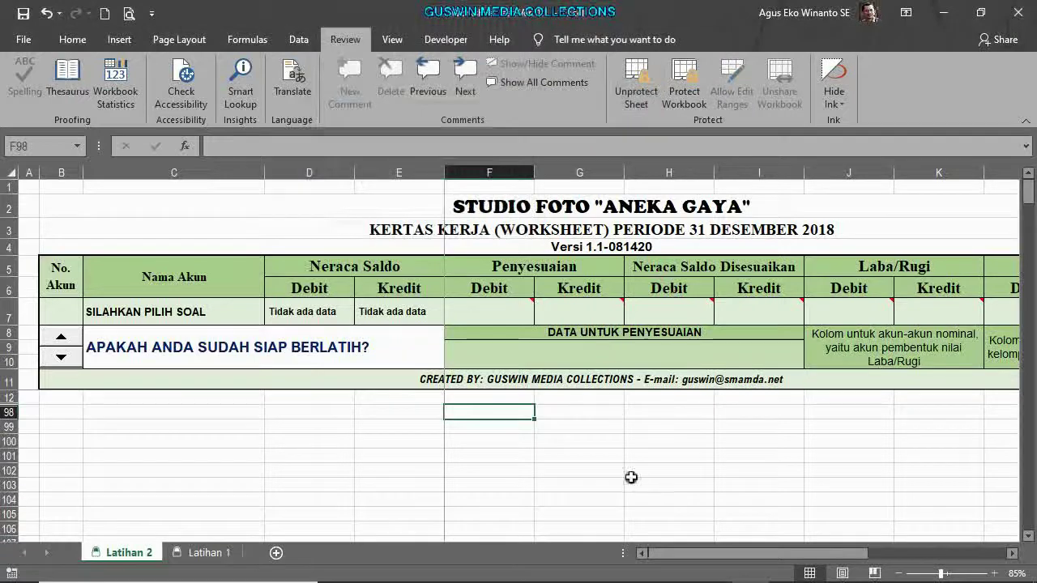
{"action": "left_click", "coordinate": [630, 478]}
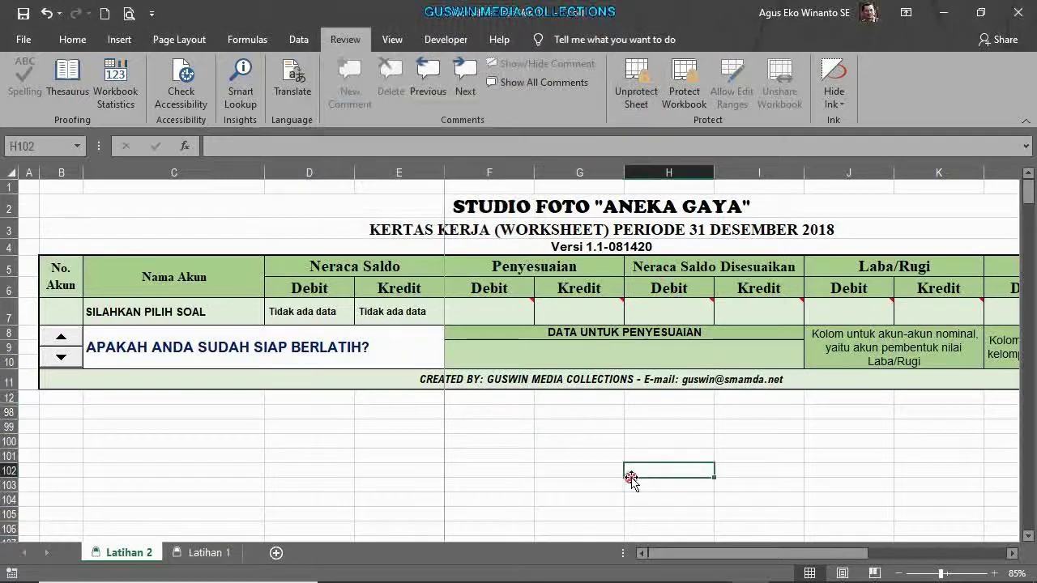
Step: Test the sheet protection by trying to view and edit the feedback formula in C8
{"action": "left_click", "coordinate": [306, 354]}
{"action": "double_click", "coordinate": [312, 351]}
{"action": "left_click", "coordinate": [514, 344]}
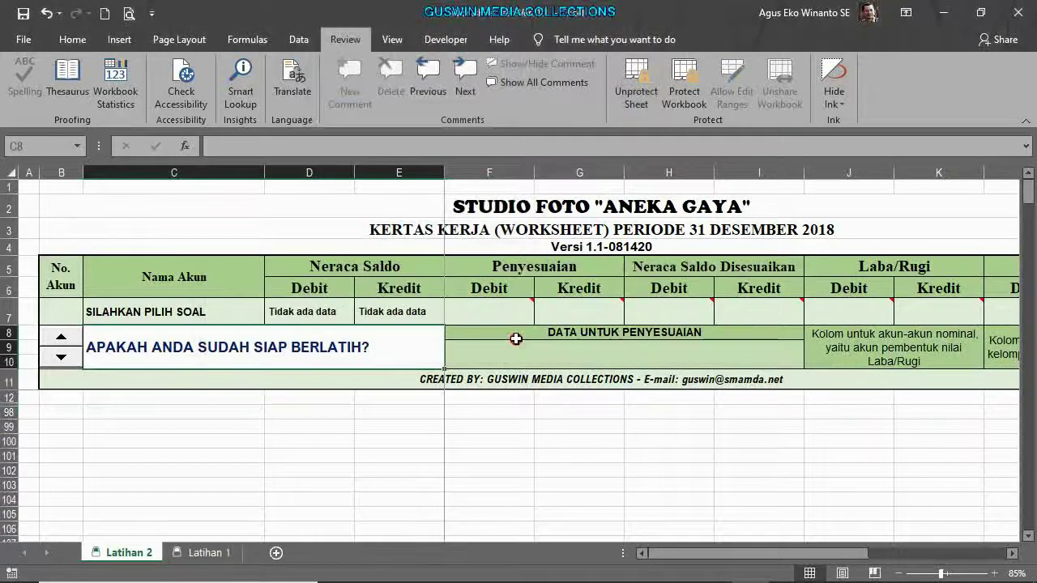
{"action": "left_click", "coordinate": [295, 149]}
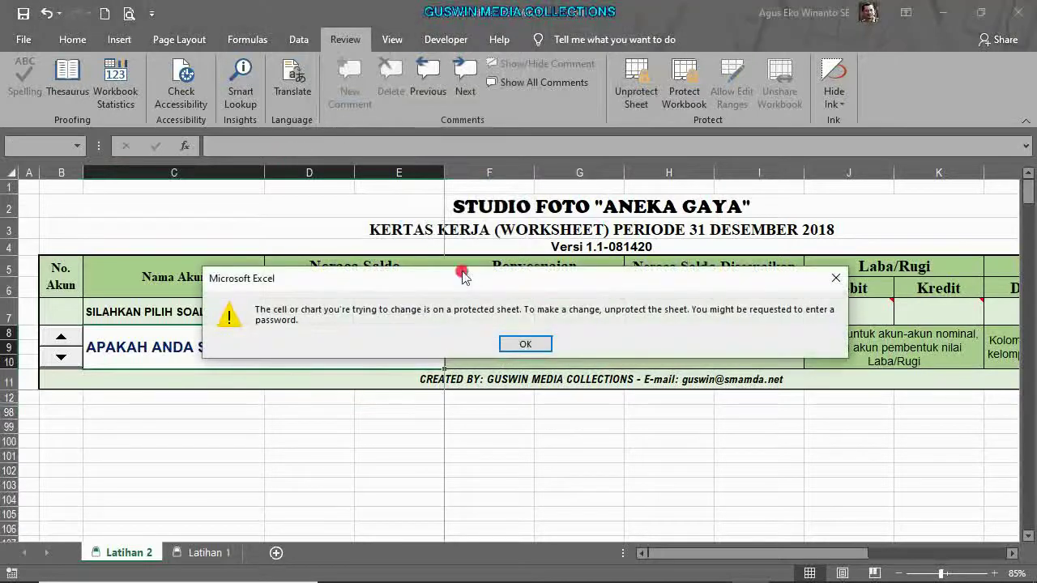
{"action": "left_click", "coordinate": [522, 344]}
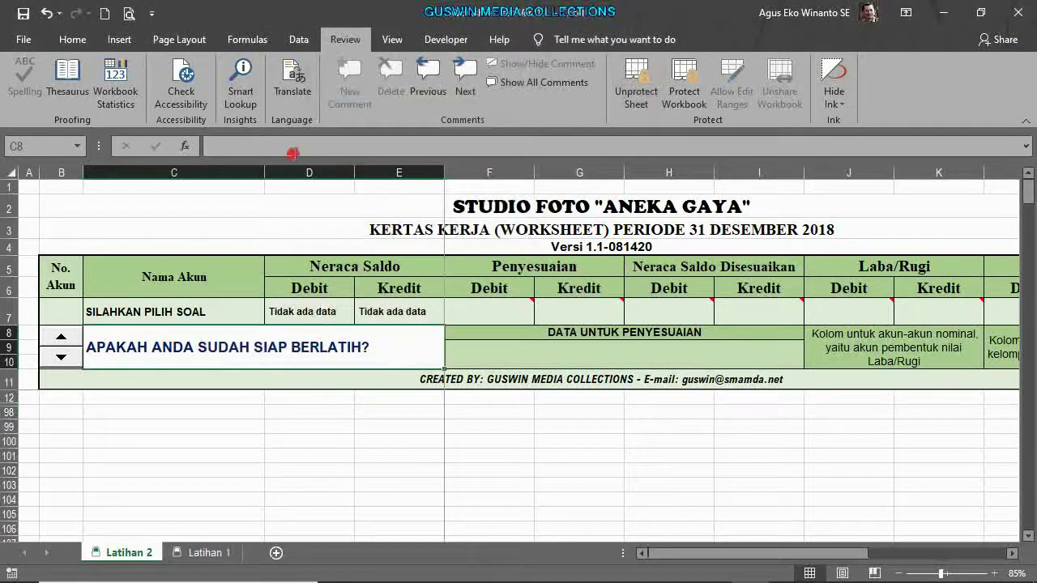
{"action": "left_click", "coordinate": [354, 144]}
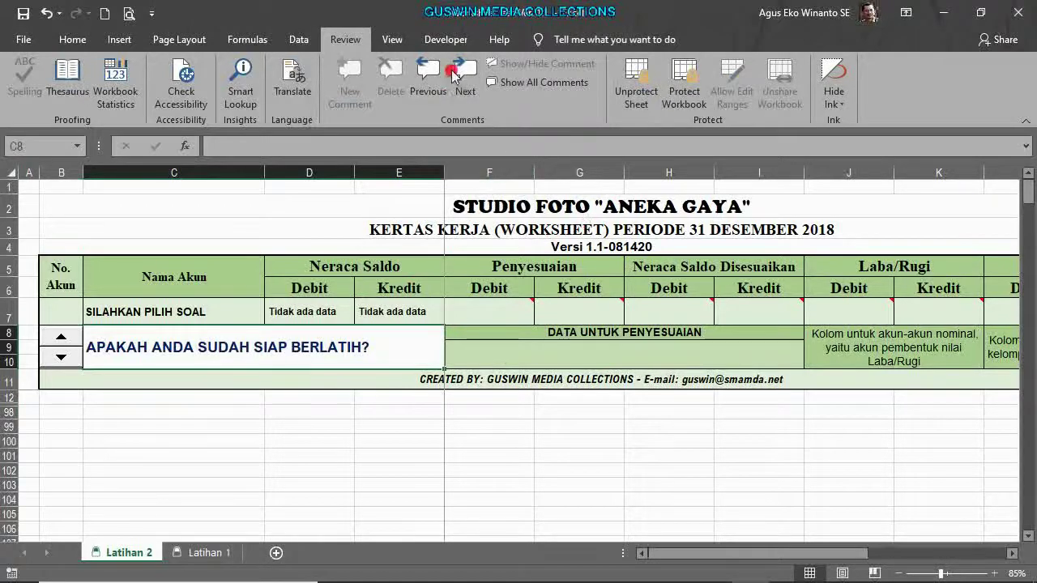
Step: Turn off the gridlines on the Latihan 2 sheet
{"action": "left_click", "coordinate": [392, 39]}
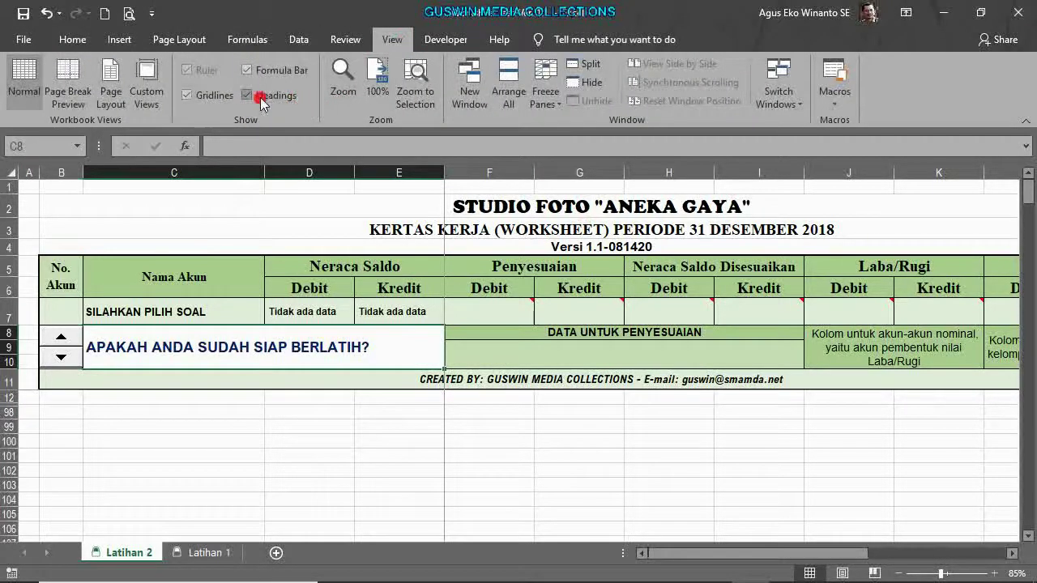
{"action": "left_click", "coordinate": [214, 95]}
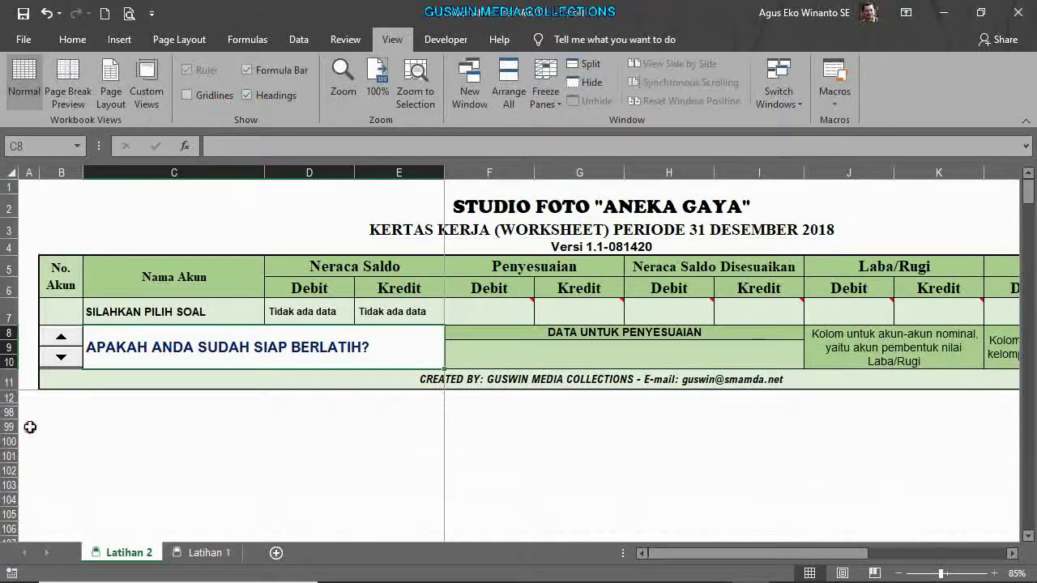
Step: Hide the row and column headings and the formula bar for the Latihan 2 sheet
{"action": "left_click", "coordinate": [251, 95]}
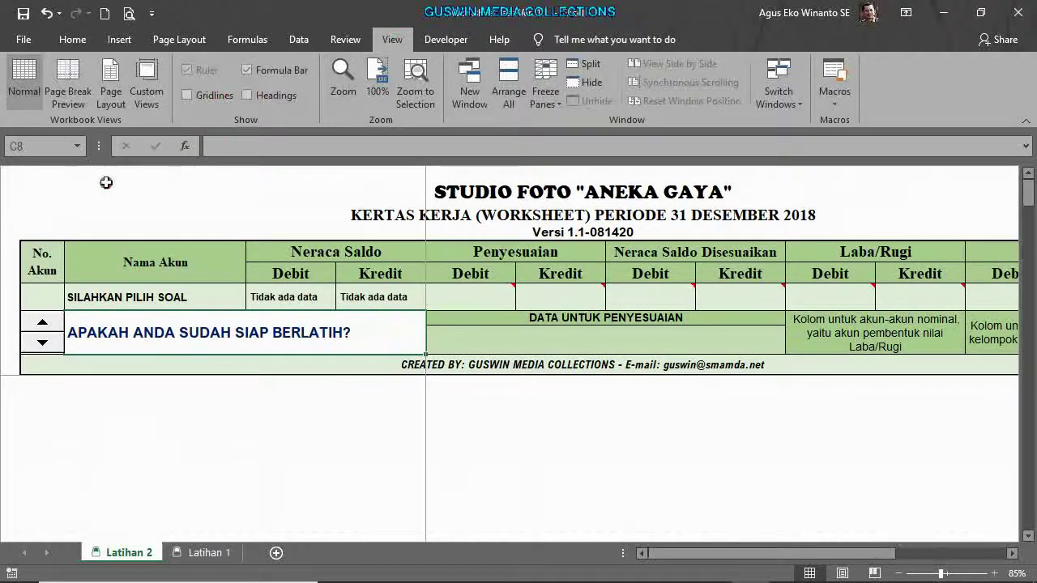
{"action": "mouse_move", "coordinate": [771, 297]}
{"action": "left_click", "coordinate": [285, 72]}
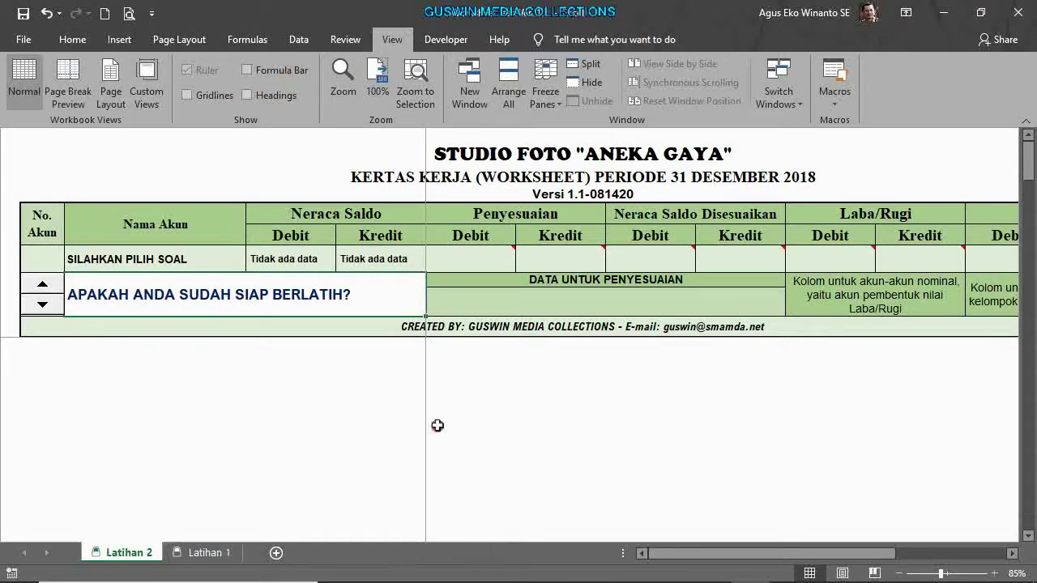
Step: Test the question selector by stepping forward and back through the practice accounts, stopping at the owner's capital account
{"action": "left_click", "coordinate": [49, 285]}
{"action": "left_click", "coordinate": [48, 285]}
{"action": "left_click", "coordinate": [48, 285]}
{"action": "left_click", "coordinate": [49, 286]}
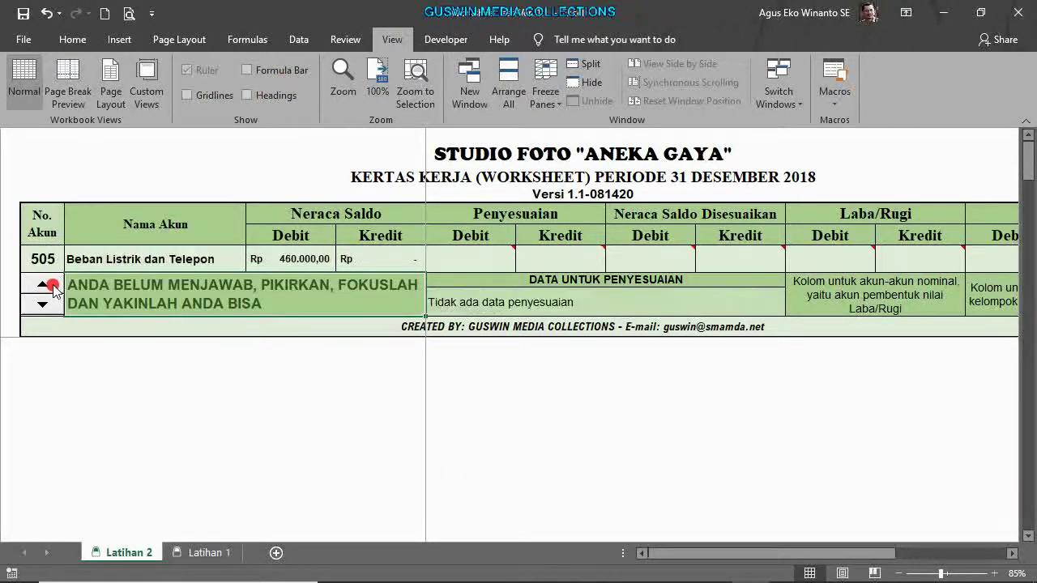
{"action": "left_click", "coordinate": [53, 308]}
{"action": "left_click", "coordinate": [54, 307]}
{"action": "left_click", "coordinate": [54, 308]}
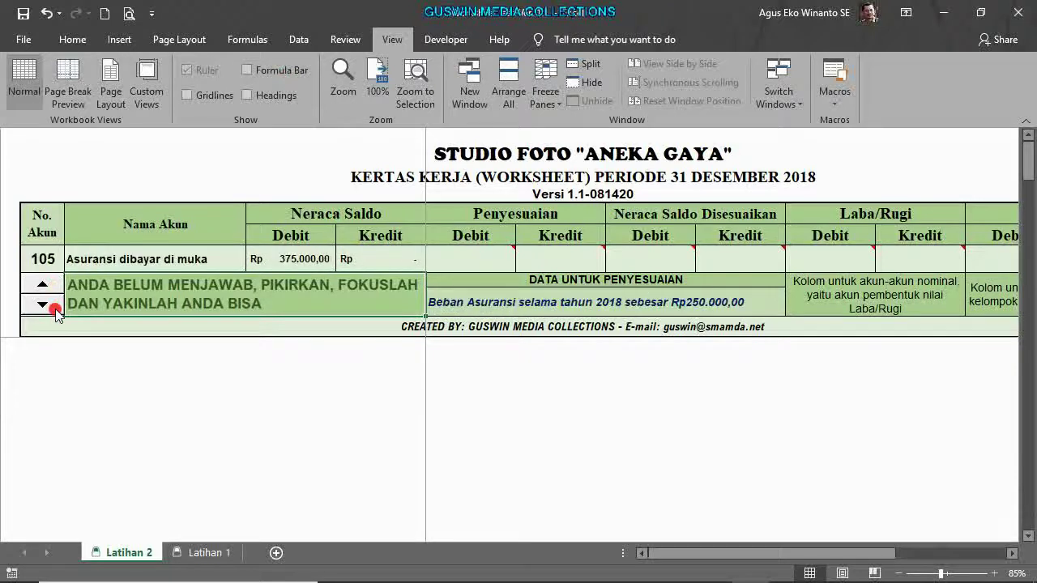
{"action": "left_click", "coordinate": [54, 308]}
{"action": "left_click", "coordinate": [49, 284]}
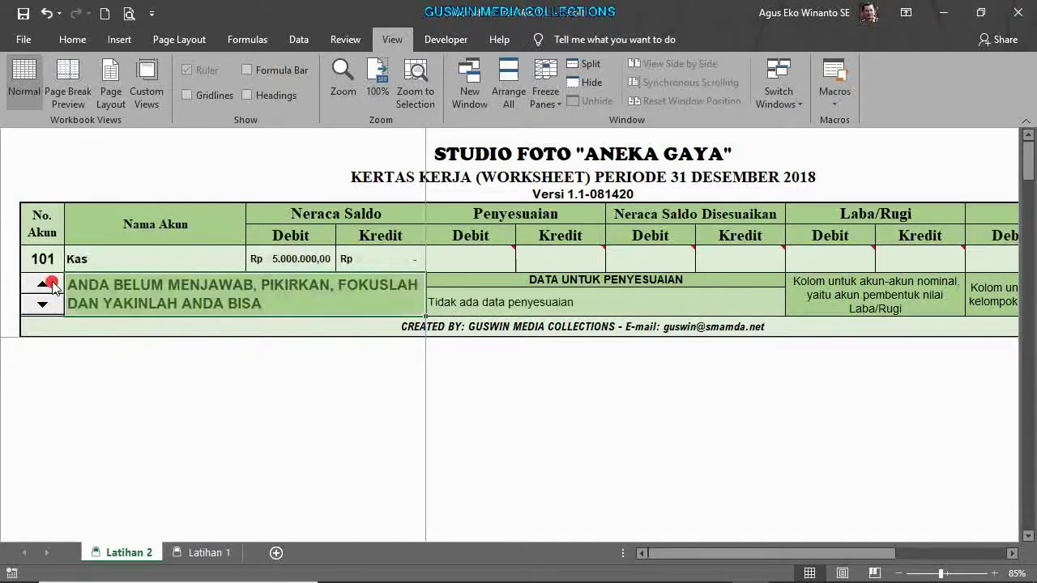
{"action": "left_click", "coordinate": [48, 284]}
{"action": "left_click", "coordinate": [49, 284]}
{"action": "left_click", "coordinate": [49, 284]}
{"action": "left_click", "coordinate": [164, 397]}
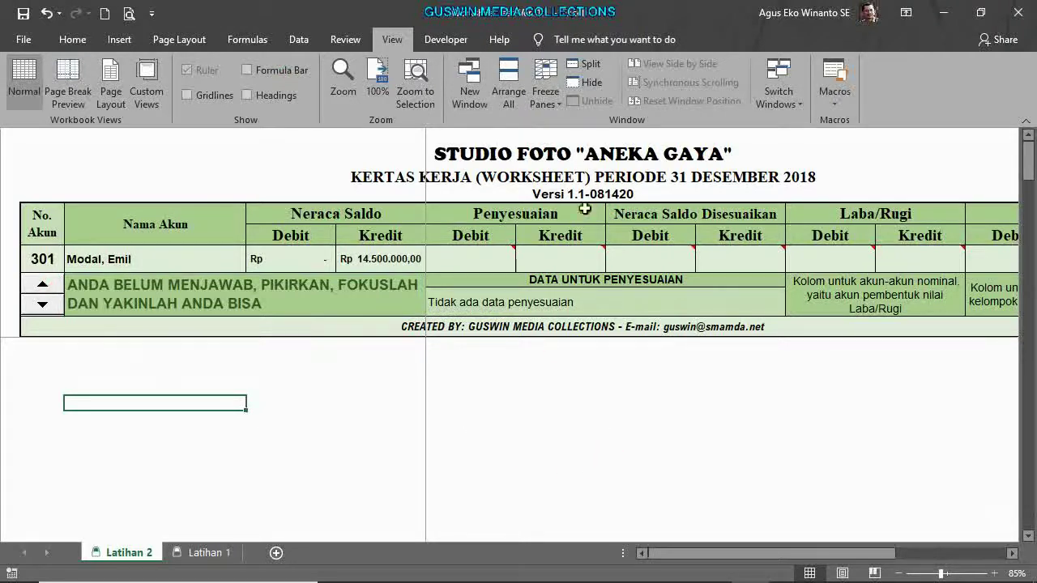
Step: Set the ribbon to auto-hide and enlarge the worksheet view to 100%
{"action": "left_click", "coordinate": [906, 14]}
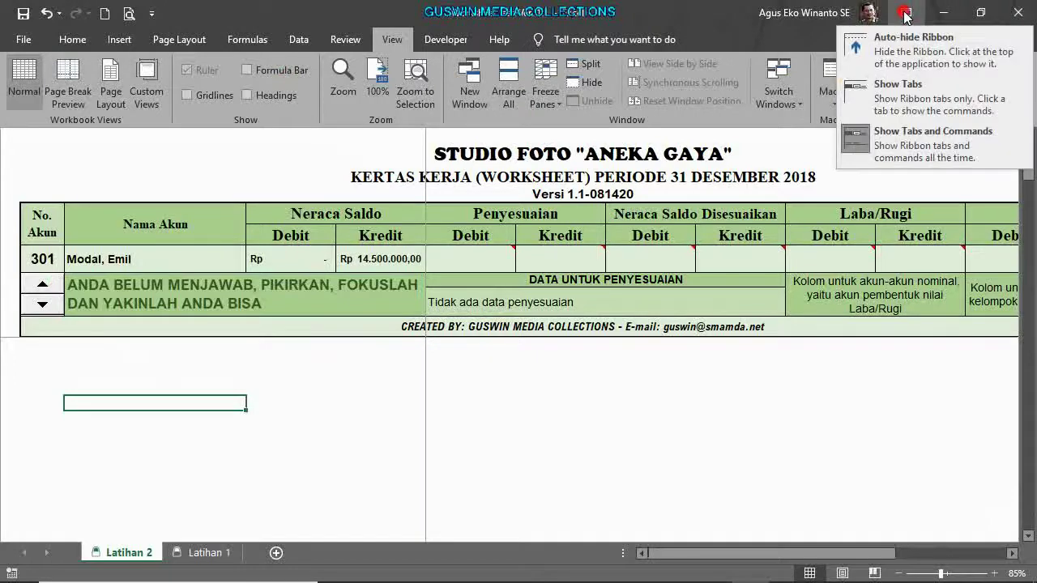
{"action": "left_click", "coordinate": [912, 39]}
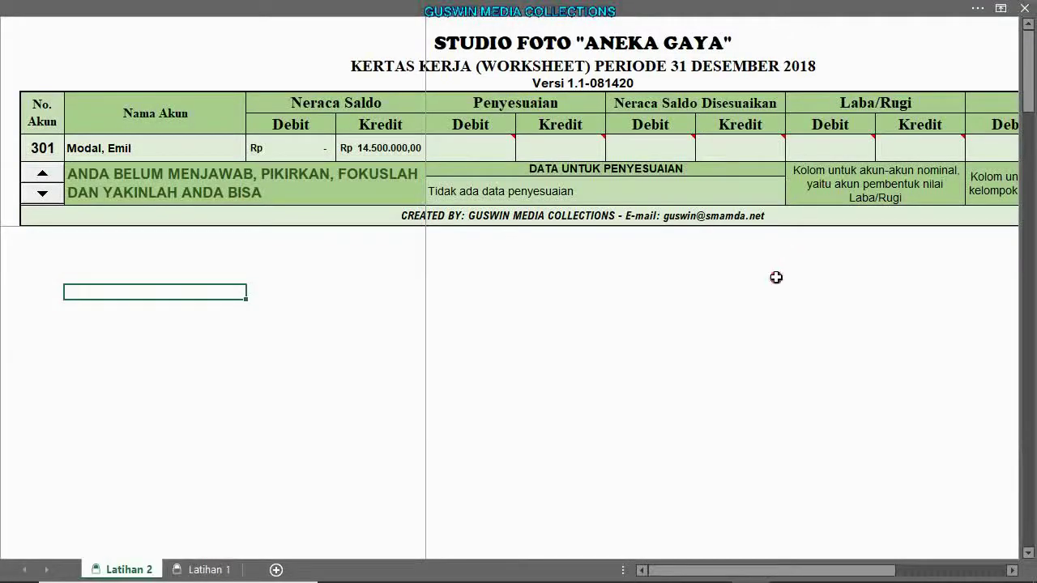
{"action": "scroll", "coordinate": [727, 321], "scroll_direction": "down", "scroll_amount": 2, "text": "ctrl"}
{"action": "scroll", "coordinate": [727, 321], "scroll_direction": "up", "scroll_amount": 4, "text": "ctrl"}
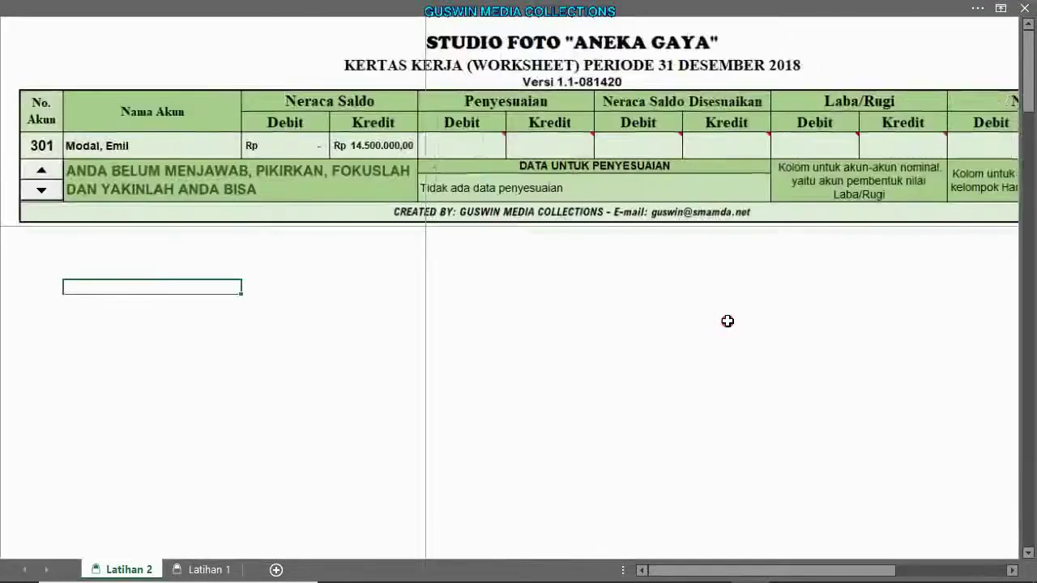
{"action": "left_click", "coordinate": [663, 322]}
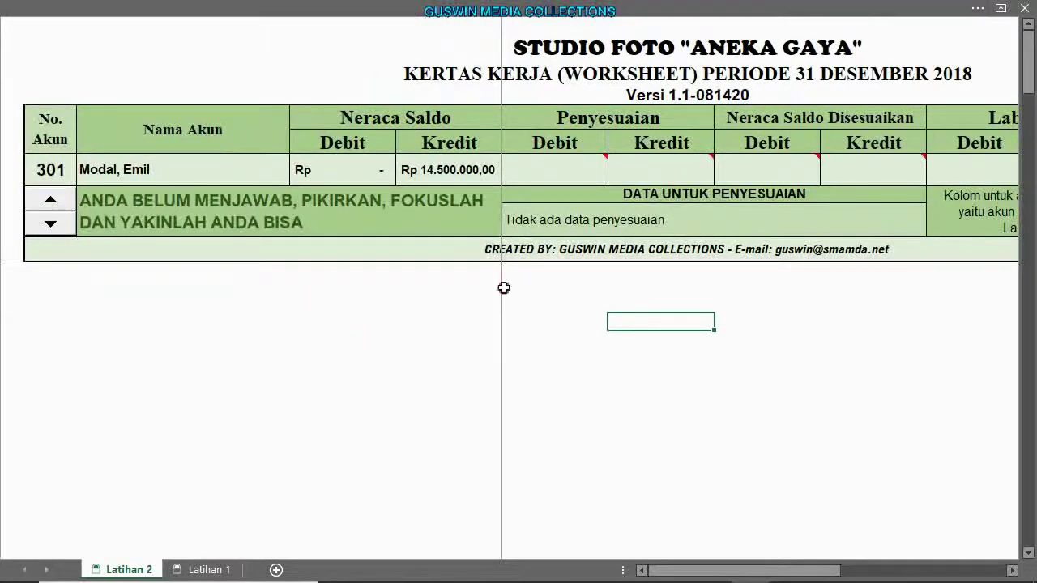
Step: Review the ribbon display options and restore the full ribbon with both tabs and commands
{"action": "left_click", "coordinate": [1001, 7]}
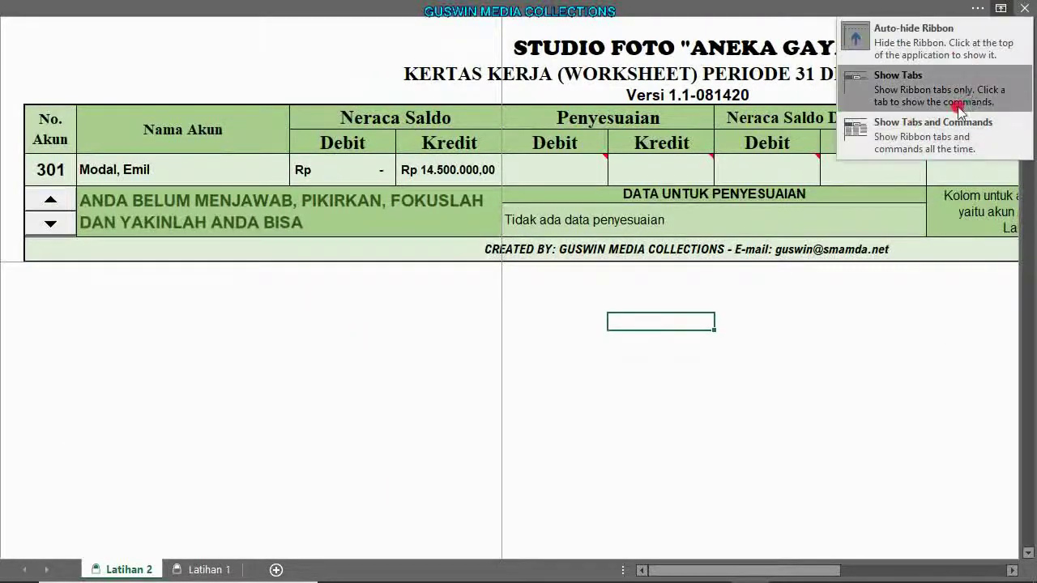
{"action": "left_click", "coordinate": [891, 279]}
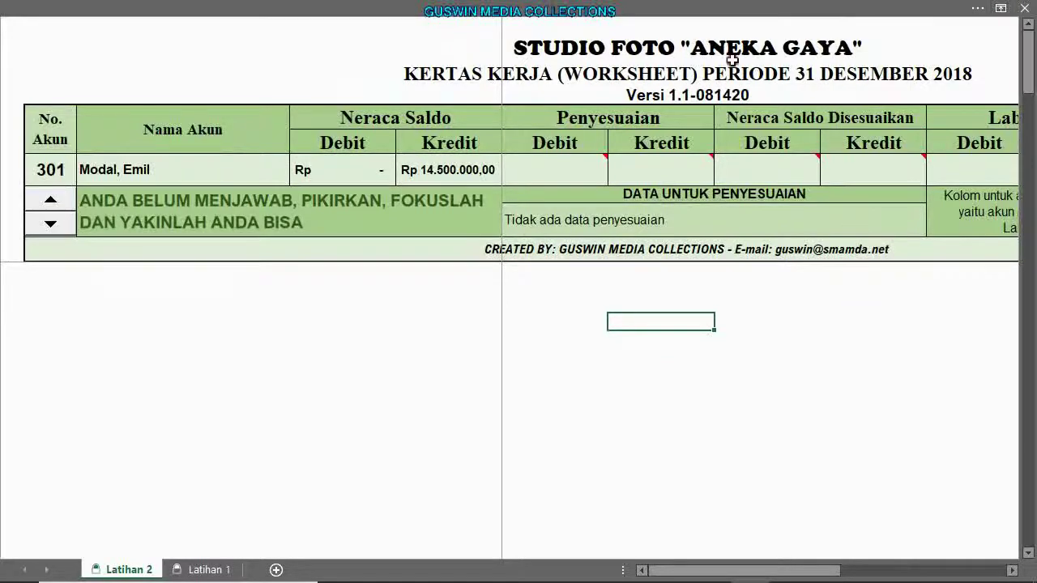
{"action": "left_click", "coordinate": [609, 415]}
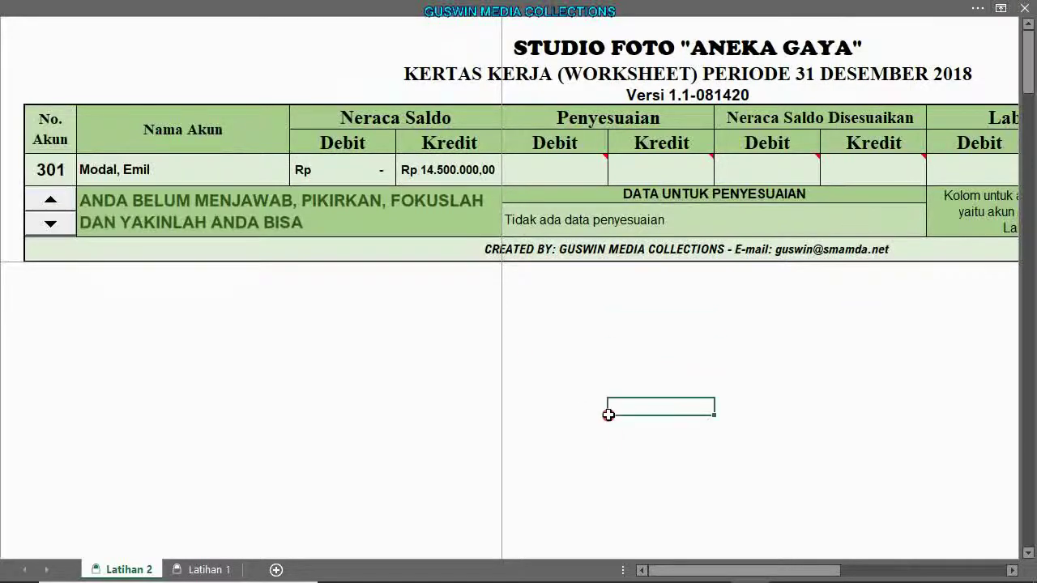
{"action": "left_click", "coordinate": [1001, 8]}
{"action": "left_click", "coordinate": [925, 137]}
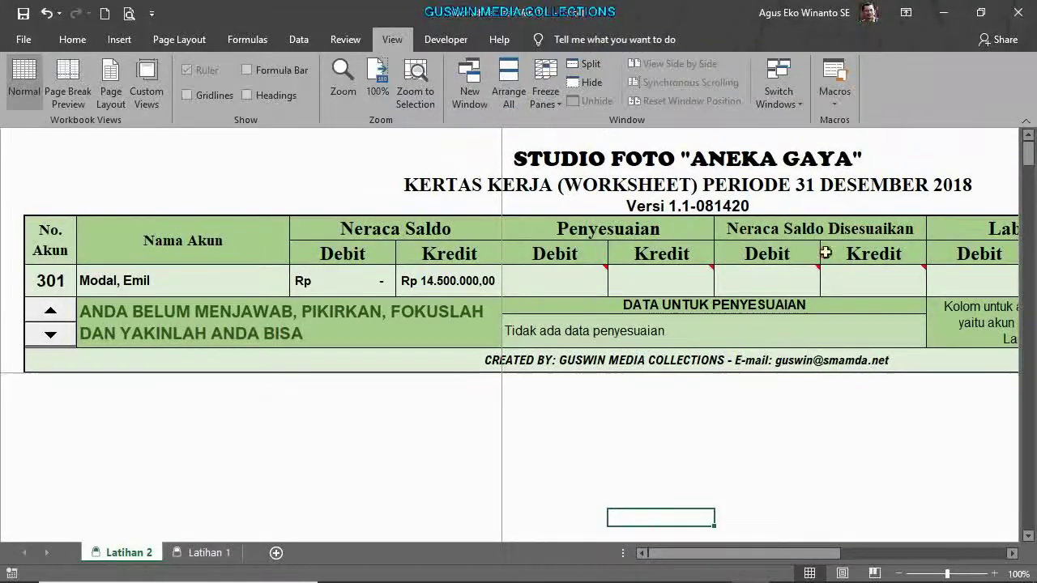
{"action": "left_click", "coordinate": [716, 450]}
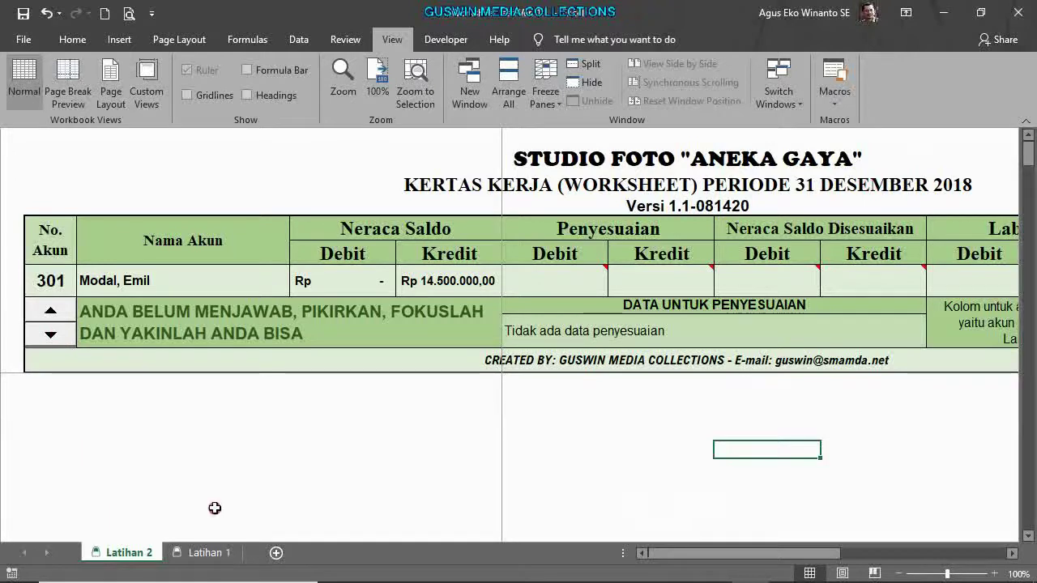
{"action": "left_click", "coordinate": [141, 547]}
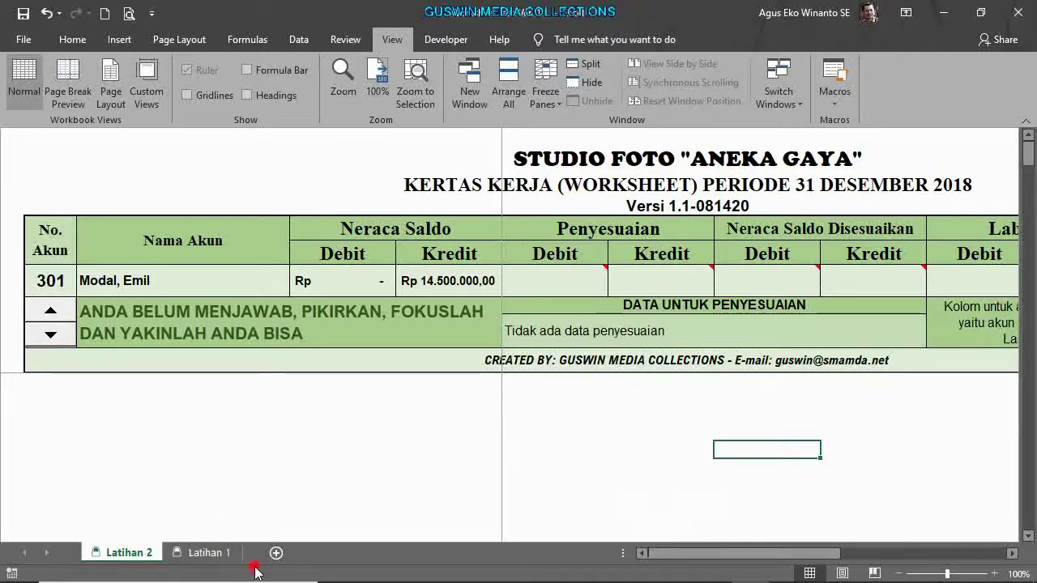
{"action": "right_click", "coordinate": [136, 552]}
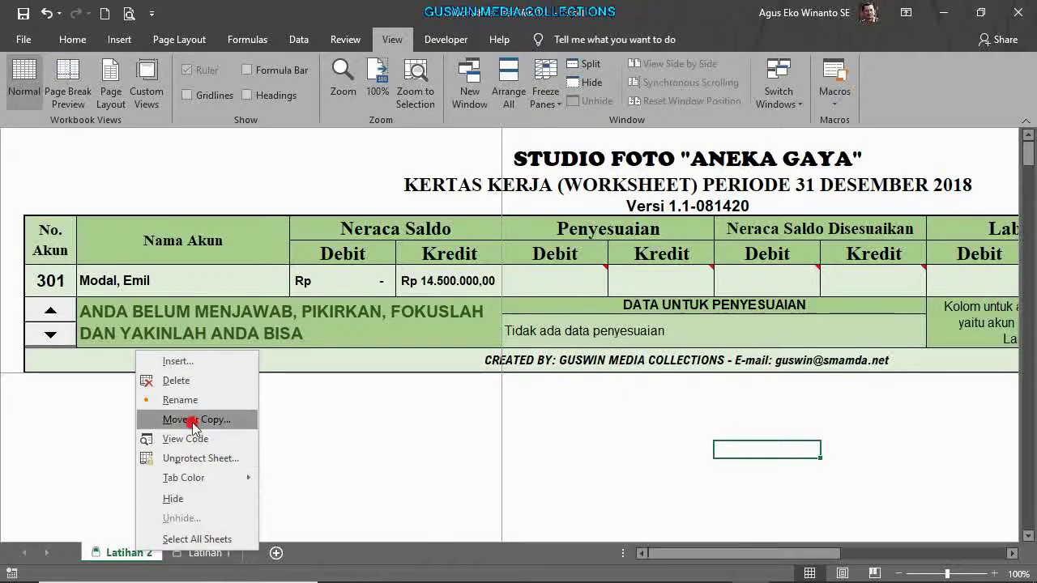
{"action": "left_click", "coordinate": [402, 499]}
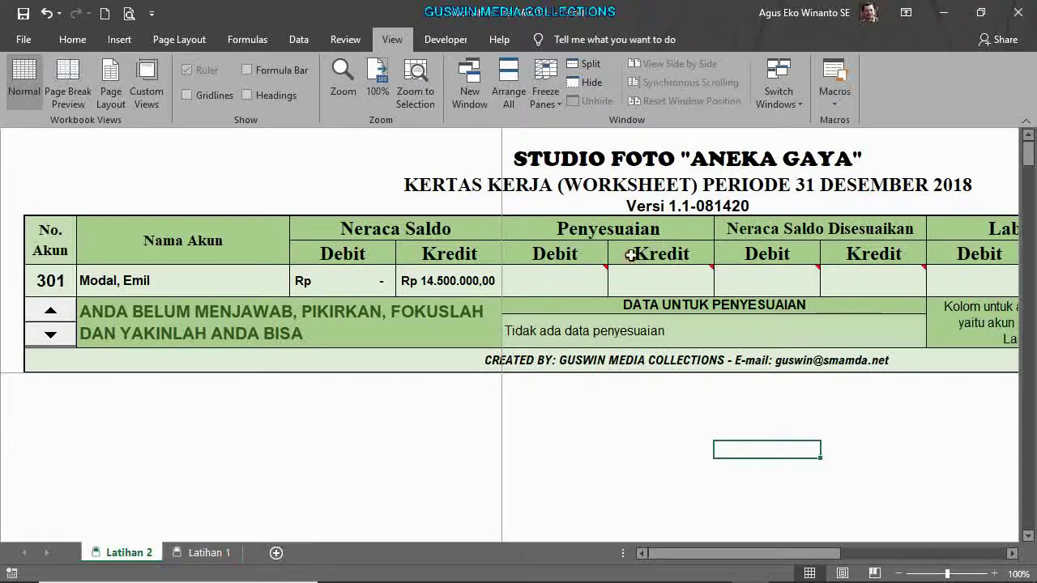
{"action": "left_click", "coordinate": [675, 206]}
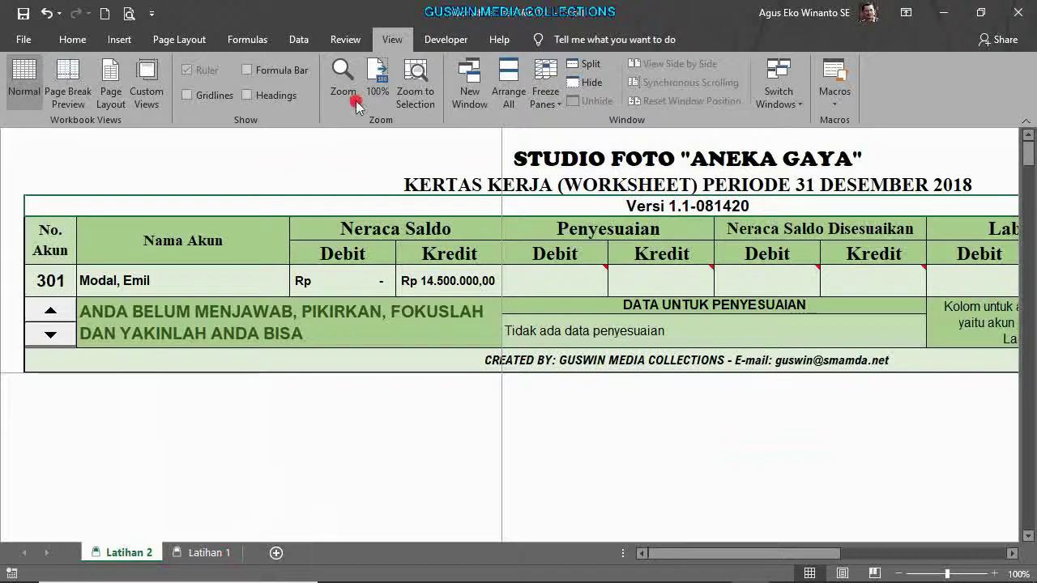
{"action": "left_click", "coordinate": [379, 448]}
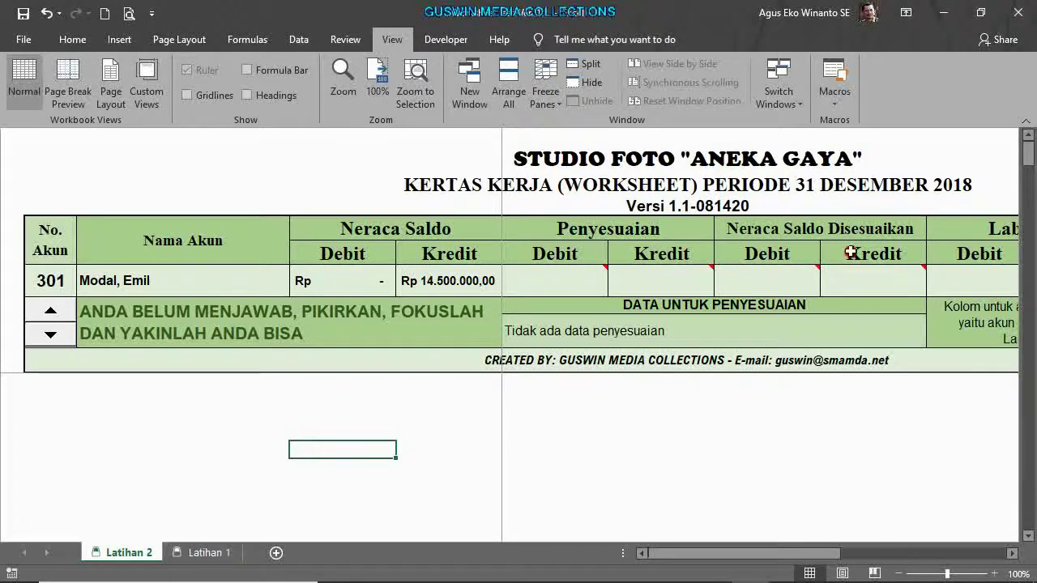
Step: Minimize the workbook window to return to the desktop
{"action": "left_click", "coordinate": [944, 13]}
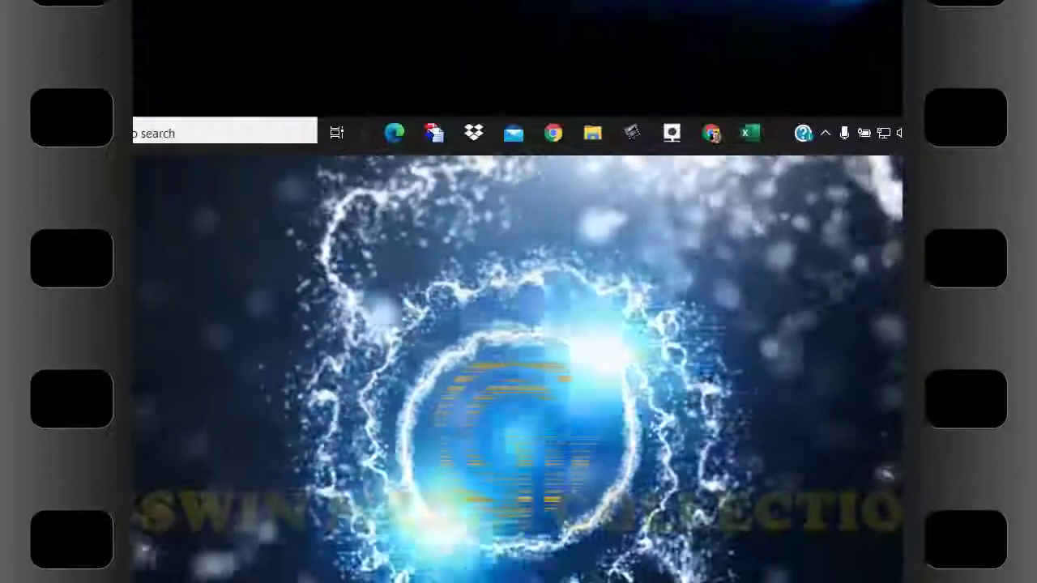